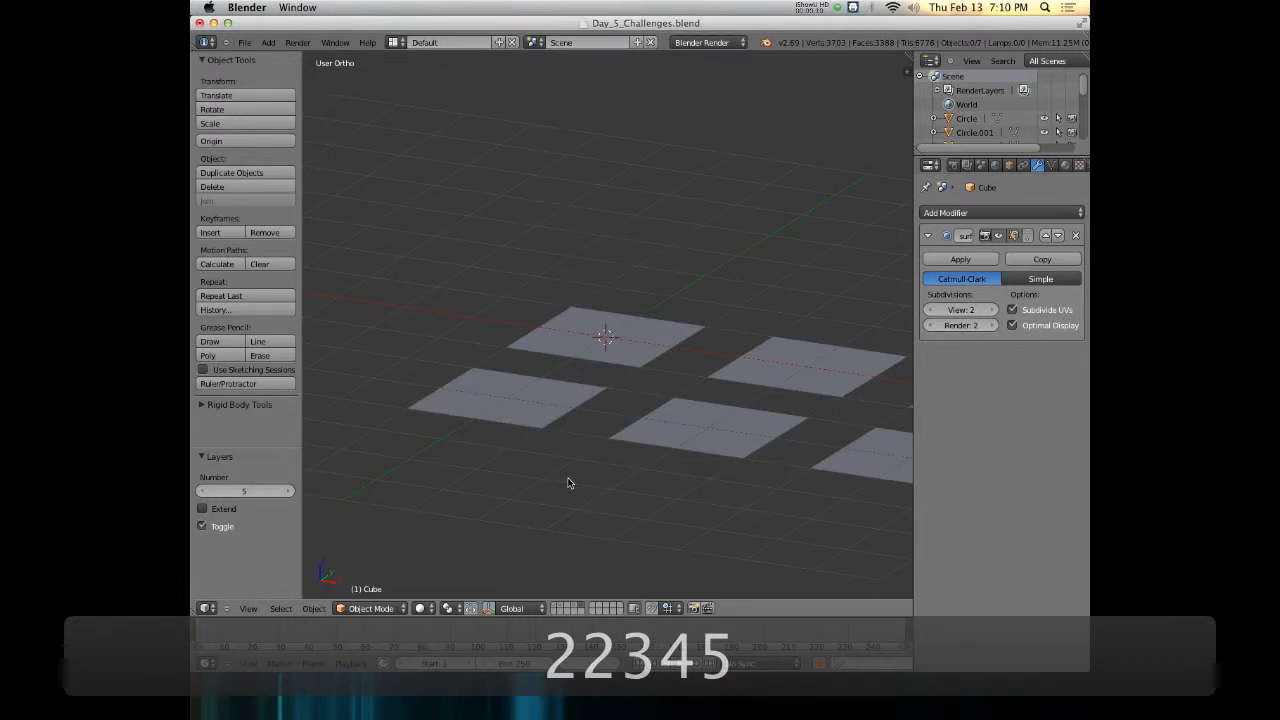
Show layer 1 and enter Edit Mode on the subdivided cube
{"action": "key", "text": "1"}
{"action": "middle_click_drag", "start_coordinate": [624, 368], "coordinate": [541, 333]}
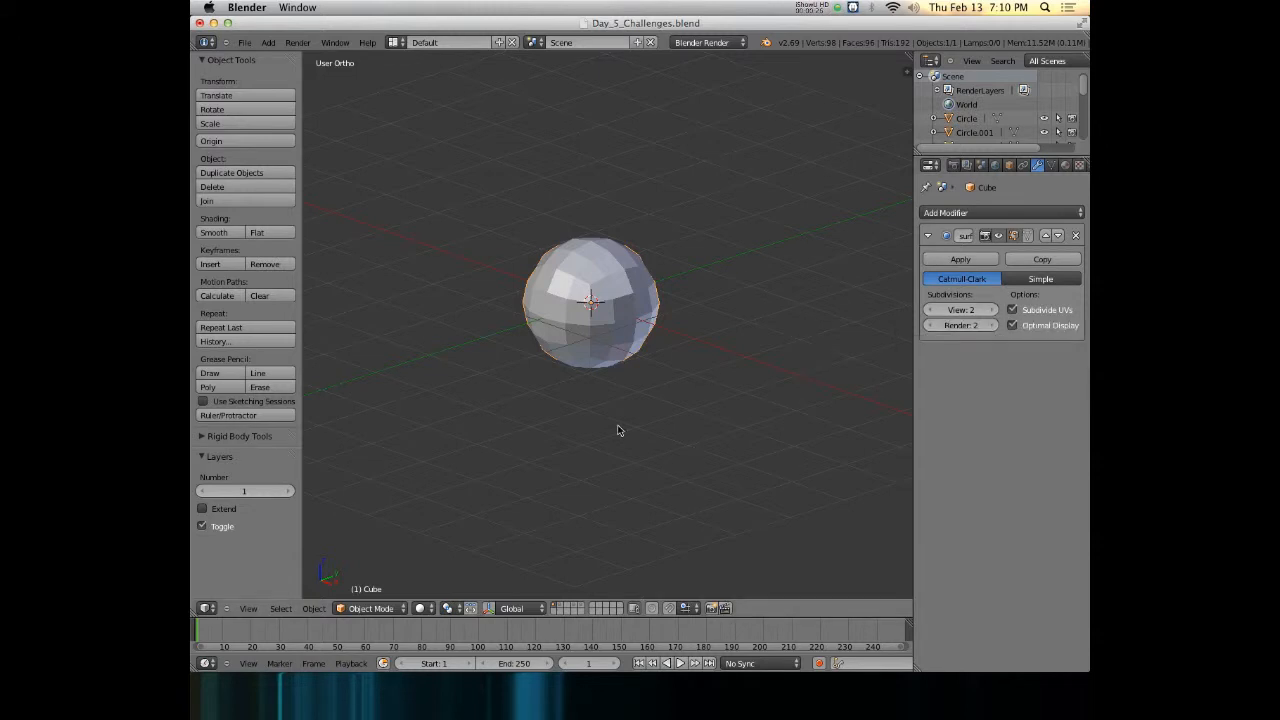
{"action": "key", "text": "Tab"}
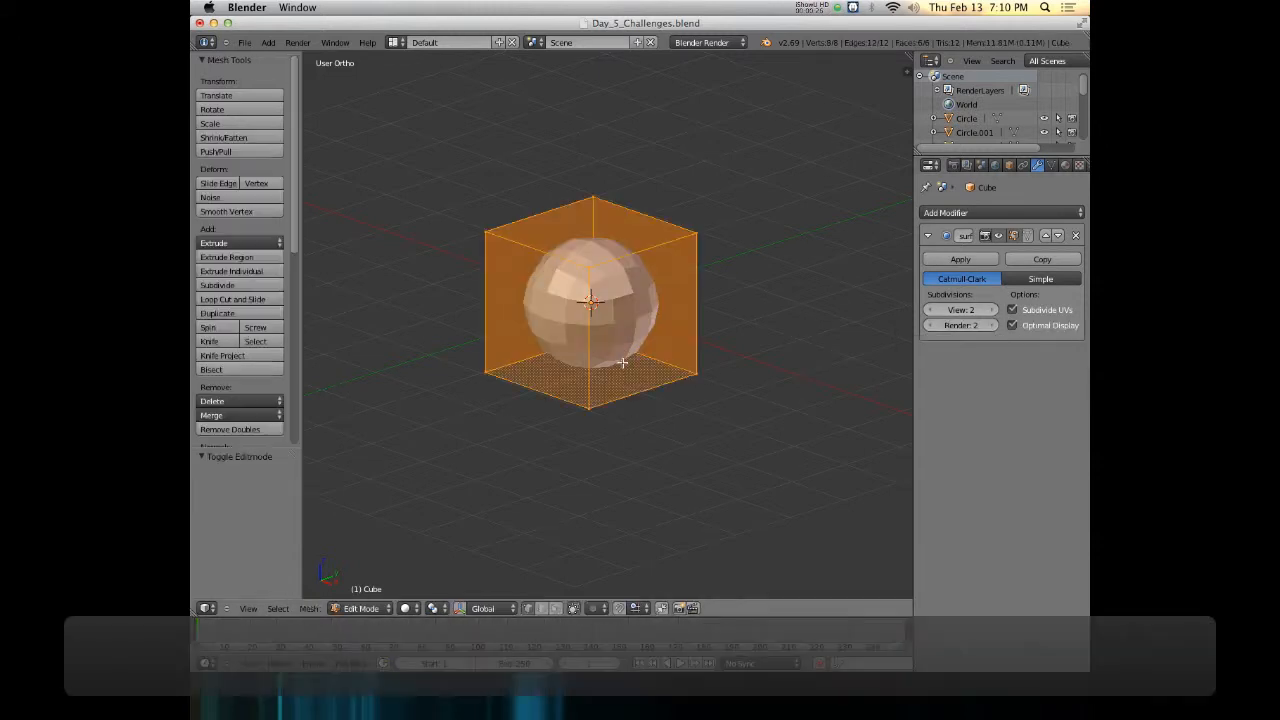
{"action": "right_click", "coordinate": [500, 248]}
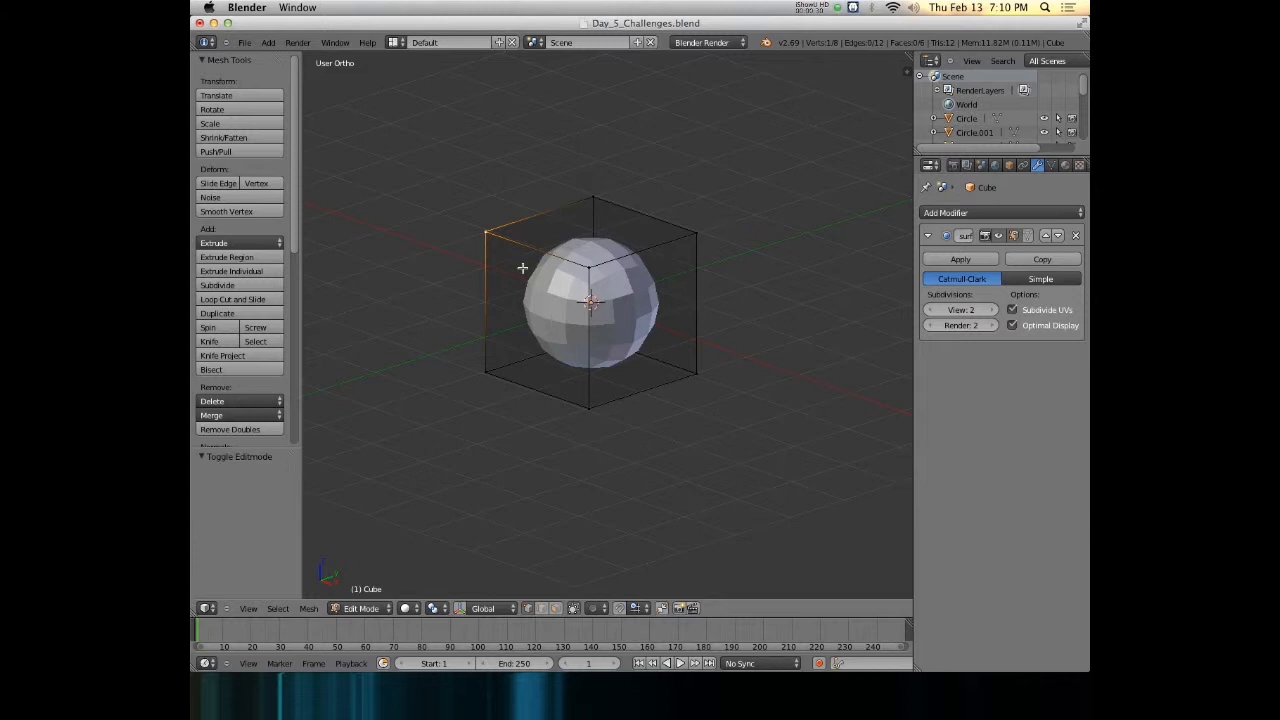
{"action": "key", "text": "g"}
{"action": "right_click", "coordinate": [525, 276]}
Add two loop cuts to the cube, sliding one close to each of its opposite X-axis ends
{"action": "middle_click_drag", "start_coordinate": [523, 312], "coordinate": [650, 270]}
{"action": "scroll", "coordinate": [610, 295], "scroll_direction": "up", "scroll_amount": 3}
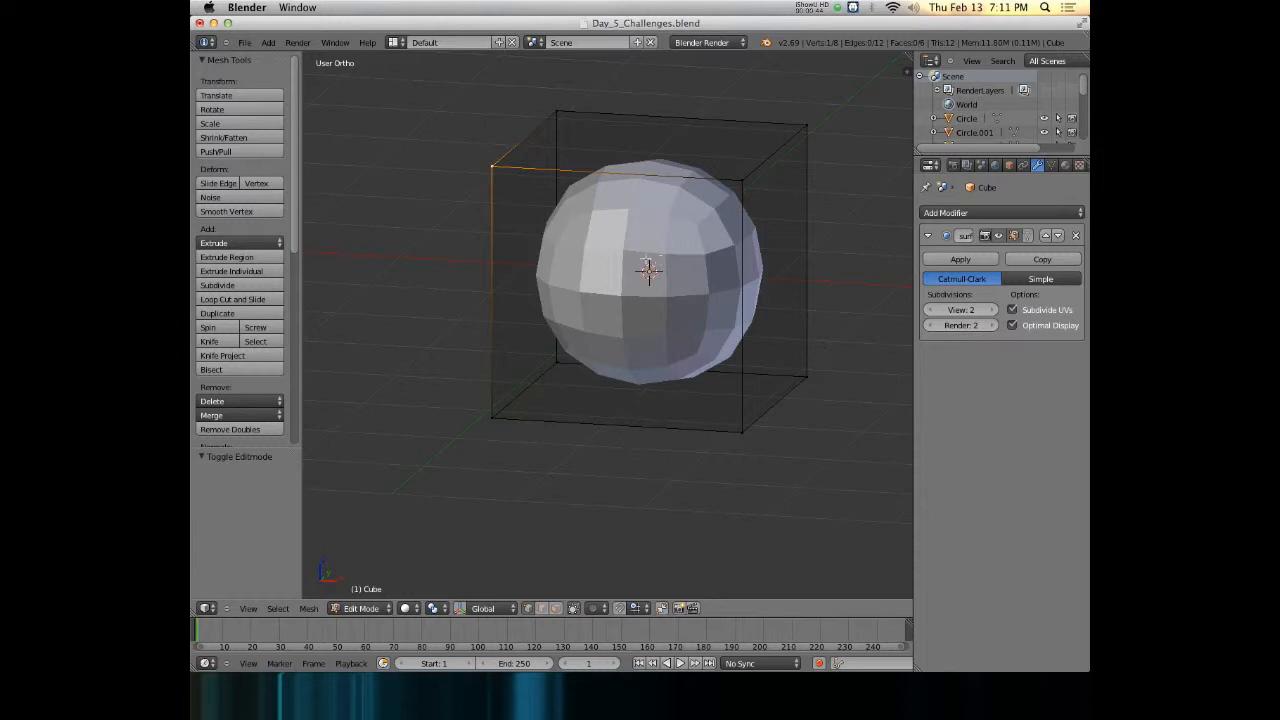
{"action": "key", "text": "ctrl+r"}
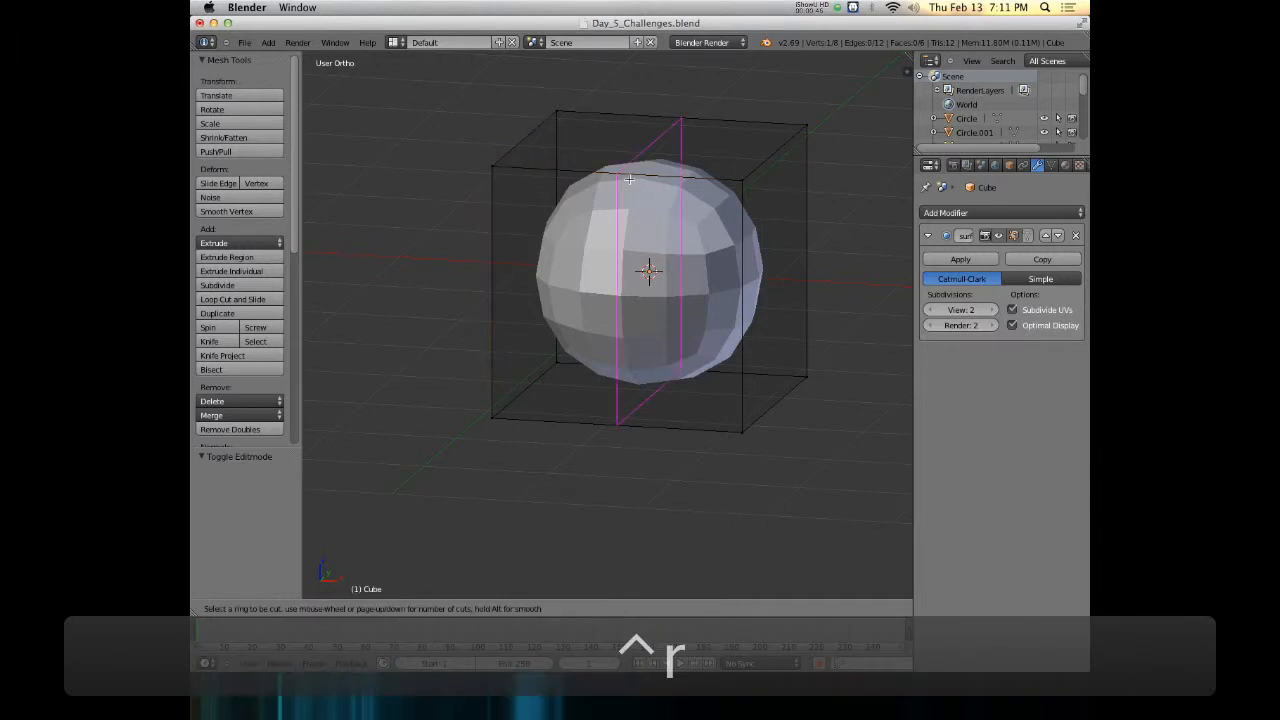
{"action": "left_click", "coordinate": [629, 179]}
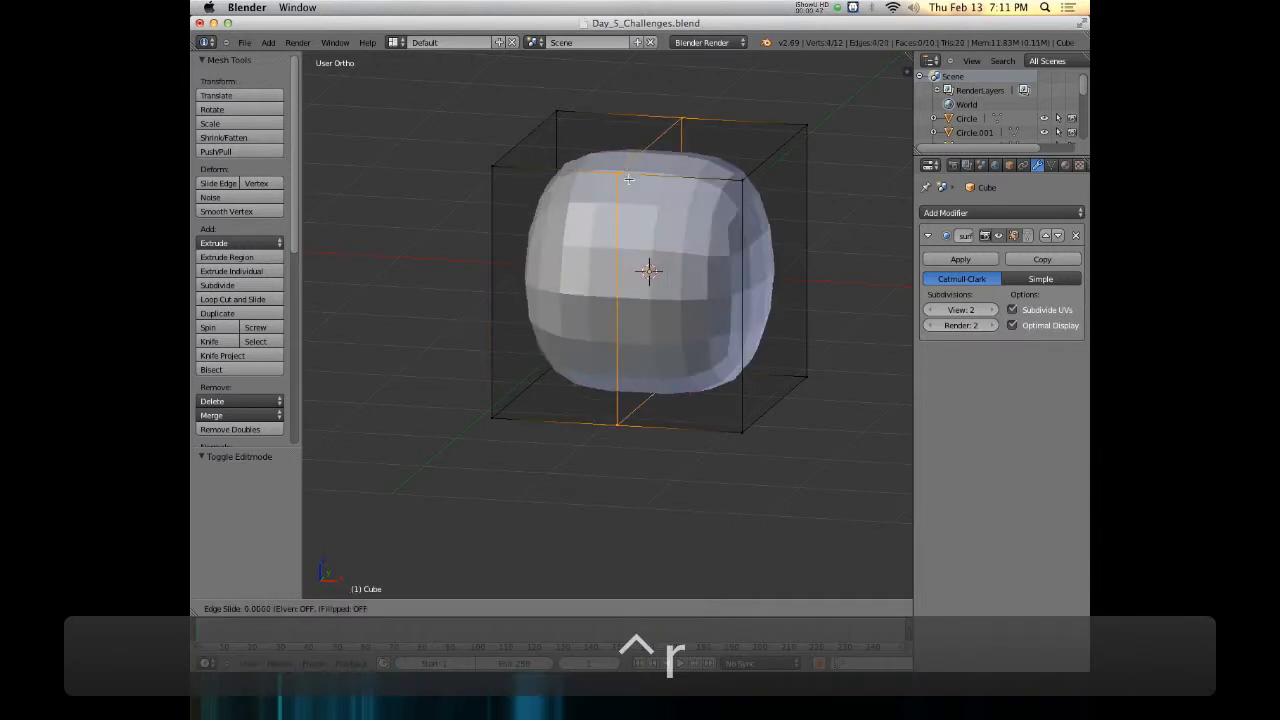
{"action": "left_click", "coordinate": [507, 190]}
{"action": "mouse_move", "coordinate": [503, 200]}
{"action": "middle_mouse_down"}
{"action": "mouse_move", "coordinate": [609, 214]}
{"action": "mouse_move", "coordinate": [512, 209]}
{"action": "middle_mouse_up"}
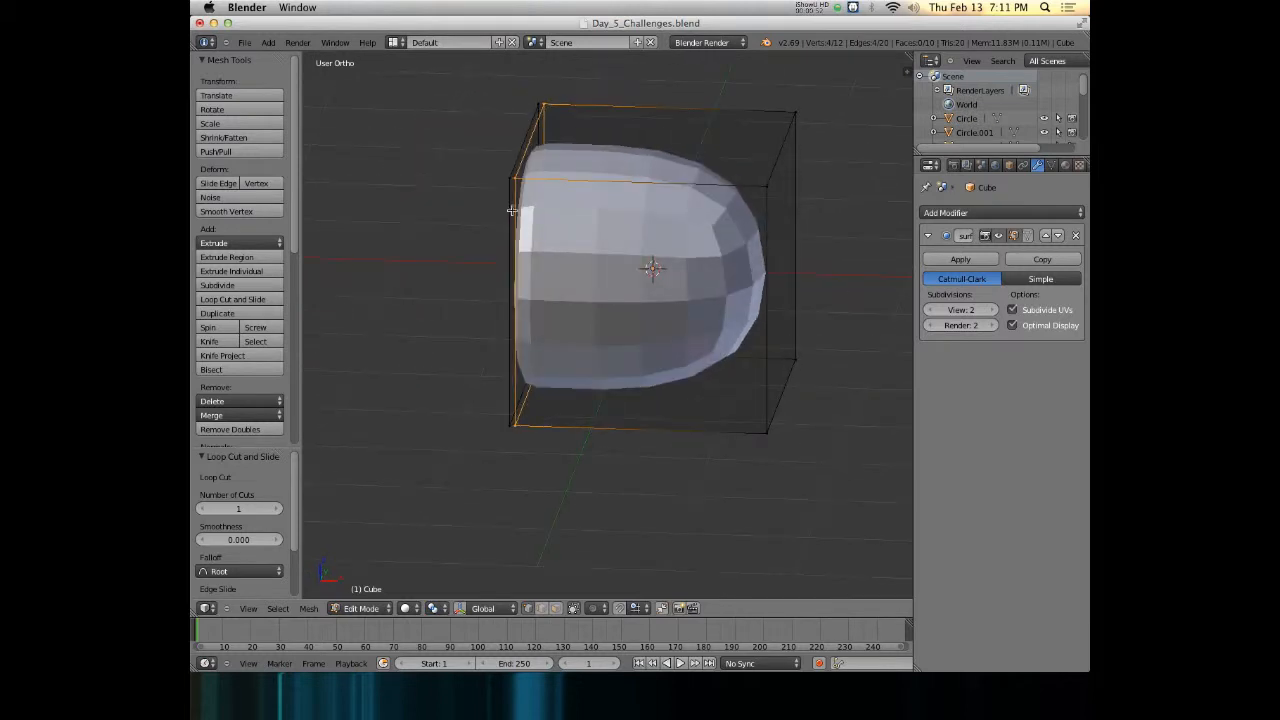
{"action": "key", "text": "ctrl+r"}
{"action": "left_click", "coordinate": [590, 211]}
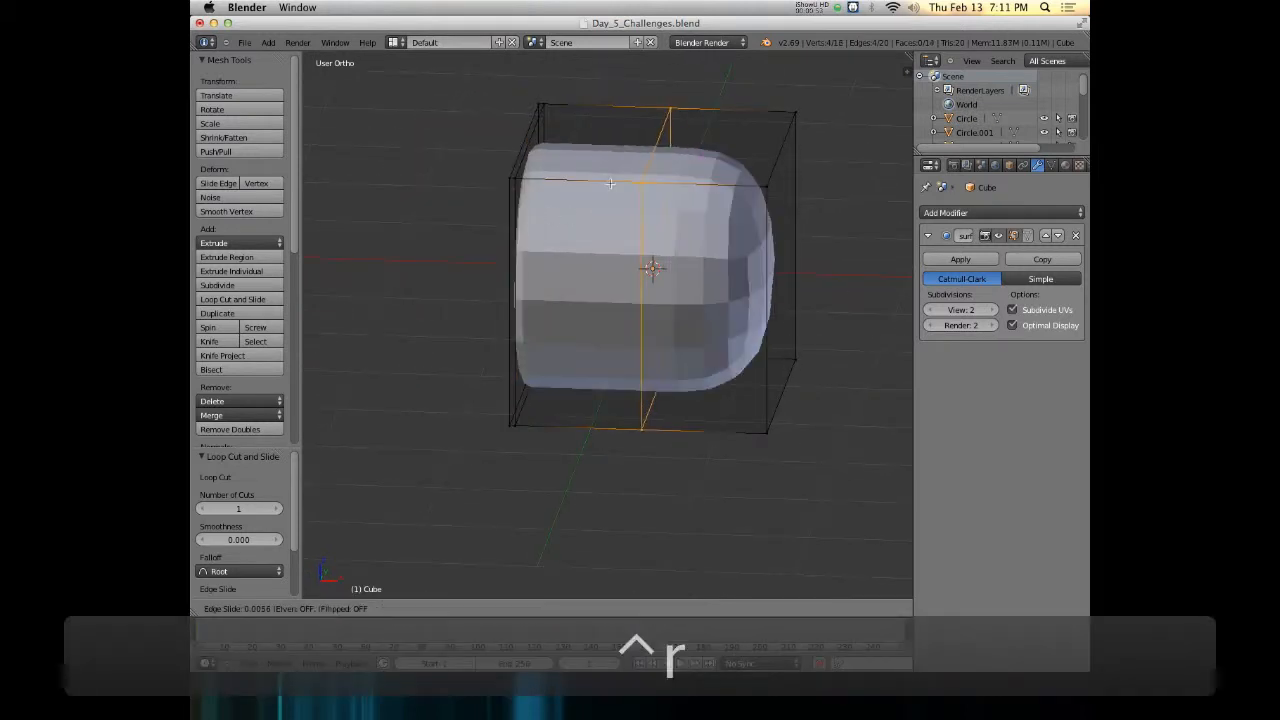
{"action": "left_click", "coordinate": [727, 207]}
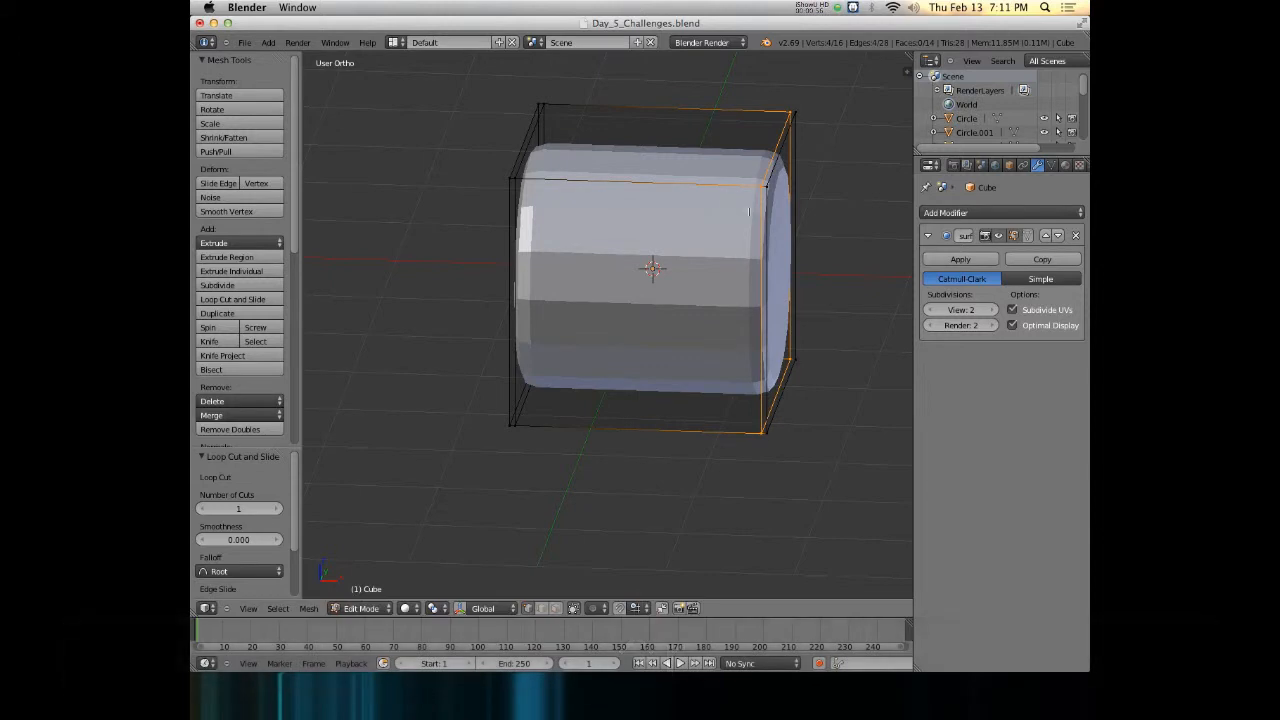
Add two more loop cuts, sliding one close to each of the cube's opposite Y-axis sides
{"action": "middle_click_drag", "start_coordinate": [813, 212], "coordinate": [737, 214]}
{"action": "key", "text": "ctrl+r"}
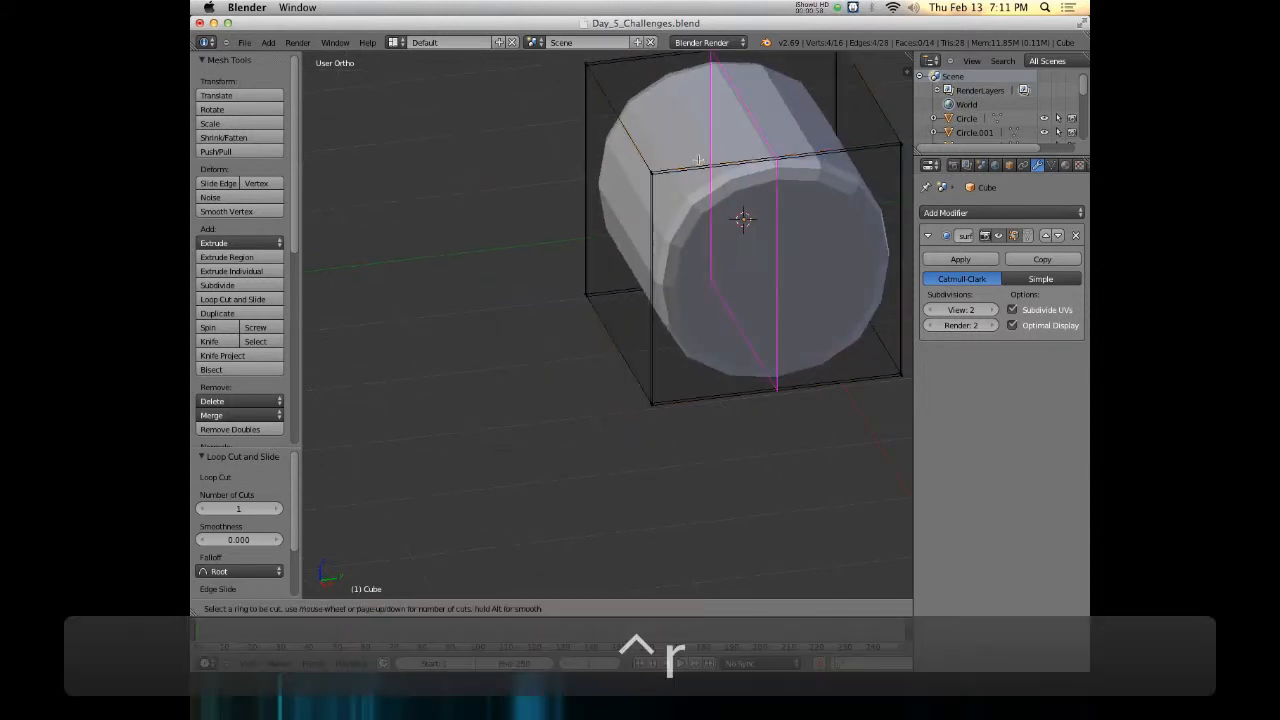
{"action": "left_click", "coordinate": [737, 214]}
{"action": "left_click", "coordinate": [578, 177]}
{"action": "key", "text": "ctrl+r"}
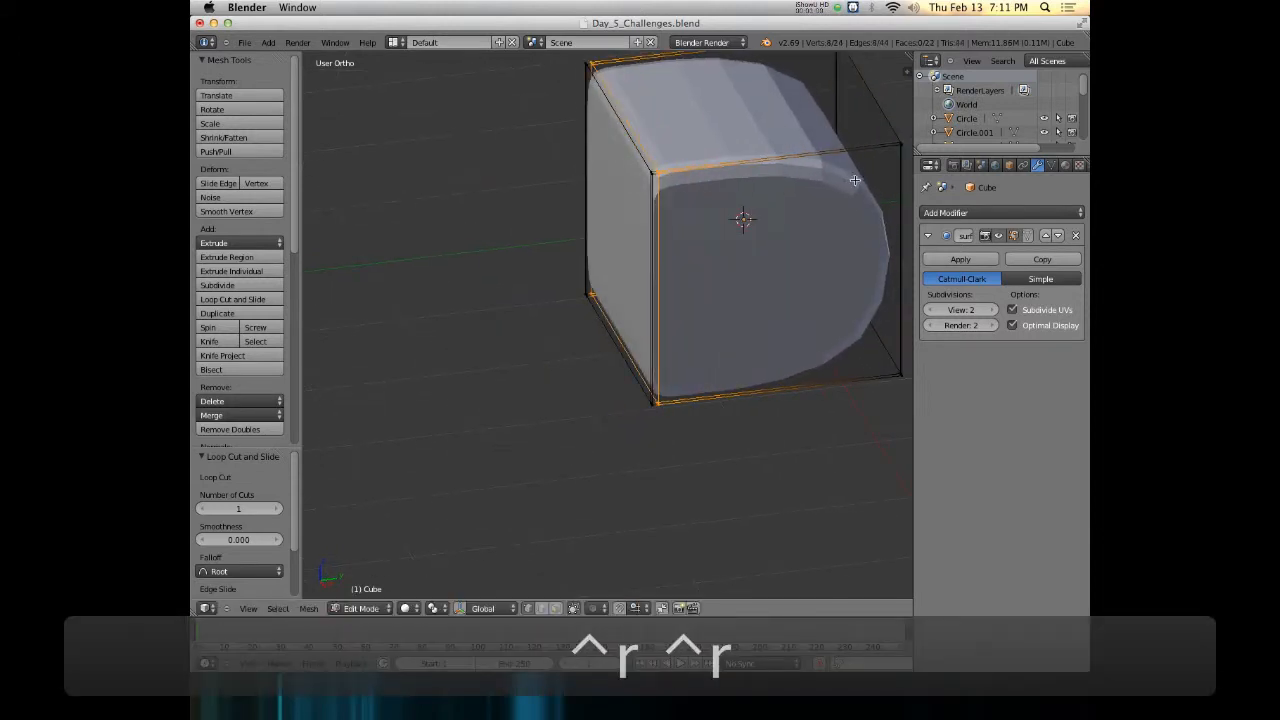
{"action": "left_click", "coordinate": [800, 158]}
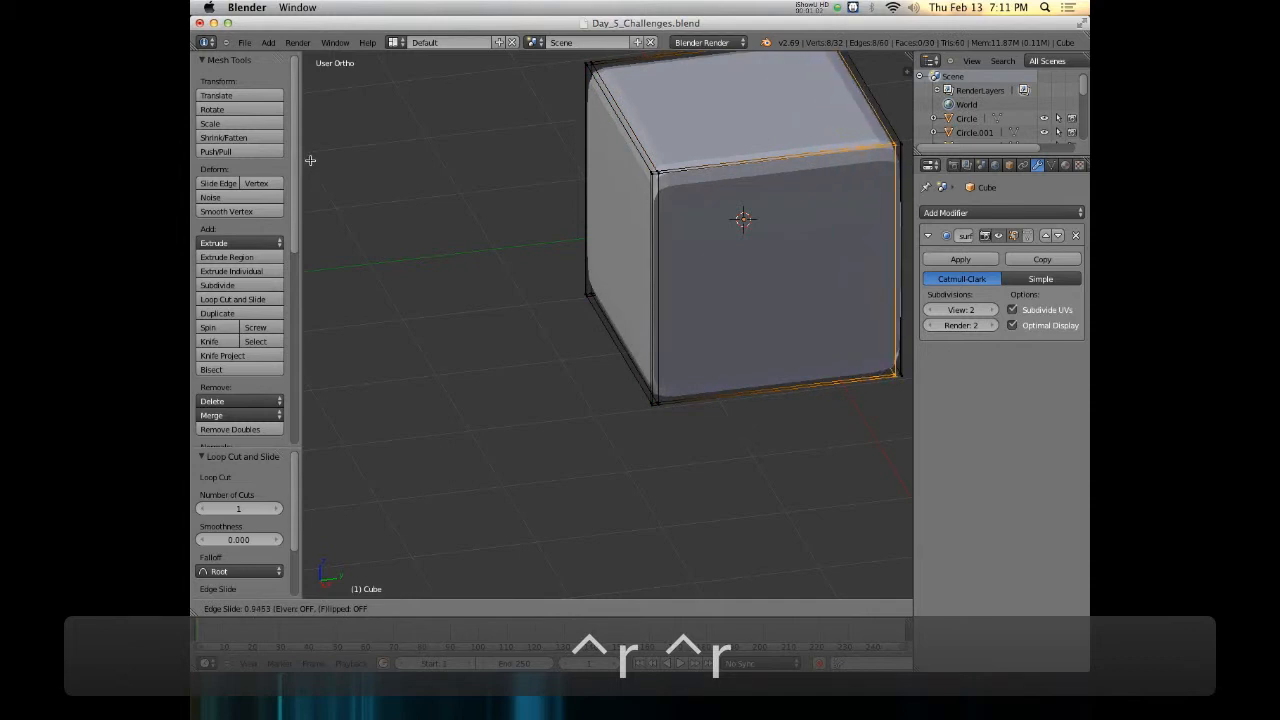
{"action": "left_click", "coordinate": [359, 175]}
{"action": "mouse_move", "coordinate": [549, 194]}
{"action": "middle_mouse_down"}
{"action": "mouse_move", "coordinate": [766, 214]}
{"action": "mouse_move", "coordinate": [794, 251]}
{"action": "mouse_move", "coordinate": [719, 237]}
{"action": "mouse_move", "coordinate": [808, 229]}
{"action": "mouse_move", "coordinate": [543, 194]}
{"action": "mouse_move", "coordinate": [551, 206]}
{"action": "mouse_move", "coordinate": [572, 196]}
{"action": "mouse_move", "coordinate": [547, 181]}
{"action": "middle_mouse_up"}
{"action": "key", "text": "ctrl+r"}
{"action": "left_click", "coordinate": [569, 134]}
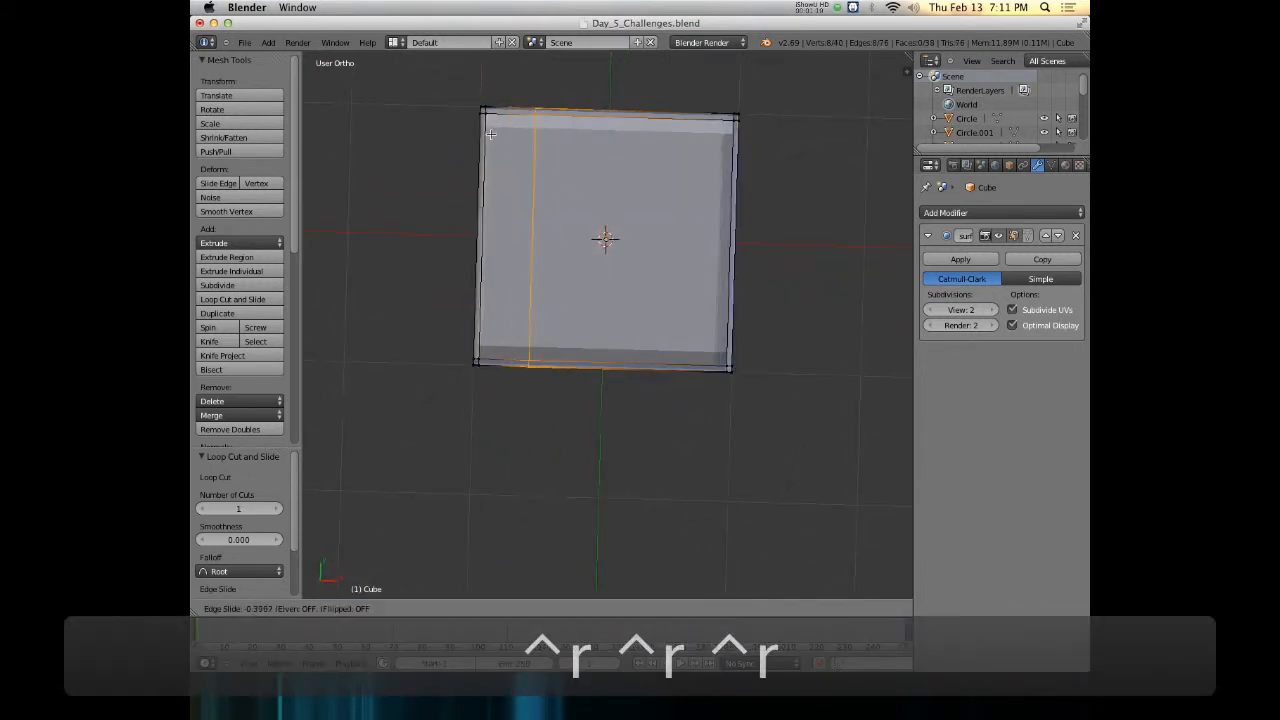
{"action": "right_click", "coordinate": [547, 143]}
{"action": "key", "text": "super+z"}
Add two horizontal loop cuts, sliding one close to the cube's upper edge and one close to its lower edge
{"action": "middle_click_drag", "start_coordinate": [586, 183], "coordinate": [651, 249]}
{"action": "key", "text": "ctrl+r"}
{"action": "left_click", "coordinate": [703, 295]}
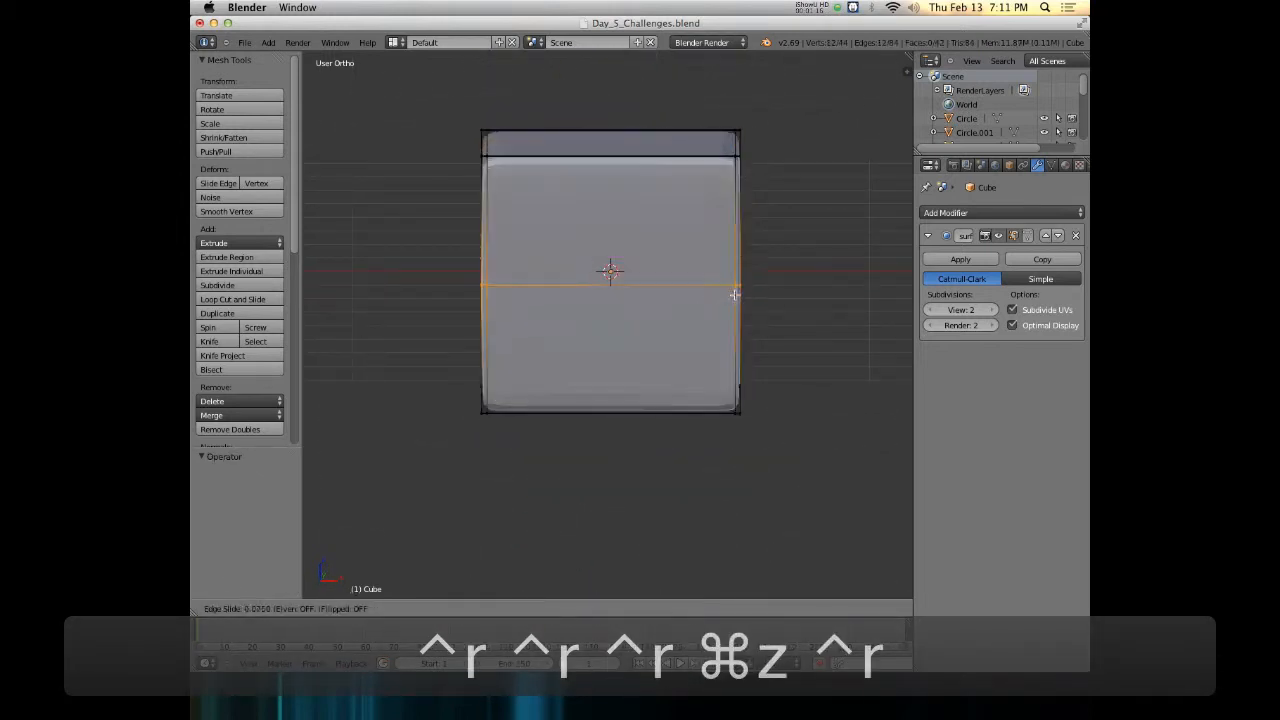
{"action": "left_click", "coordinate": [735, 172]}
{"action": "key", "text": "ctrl+r"}
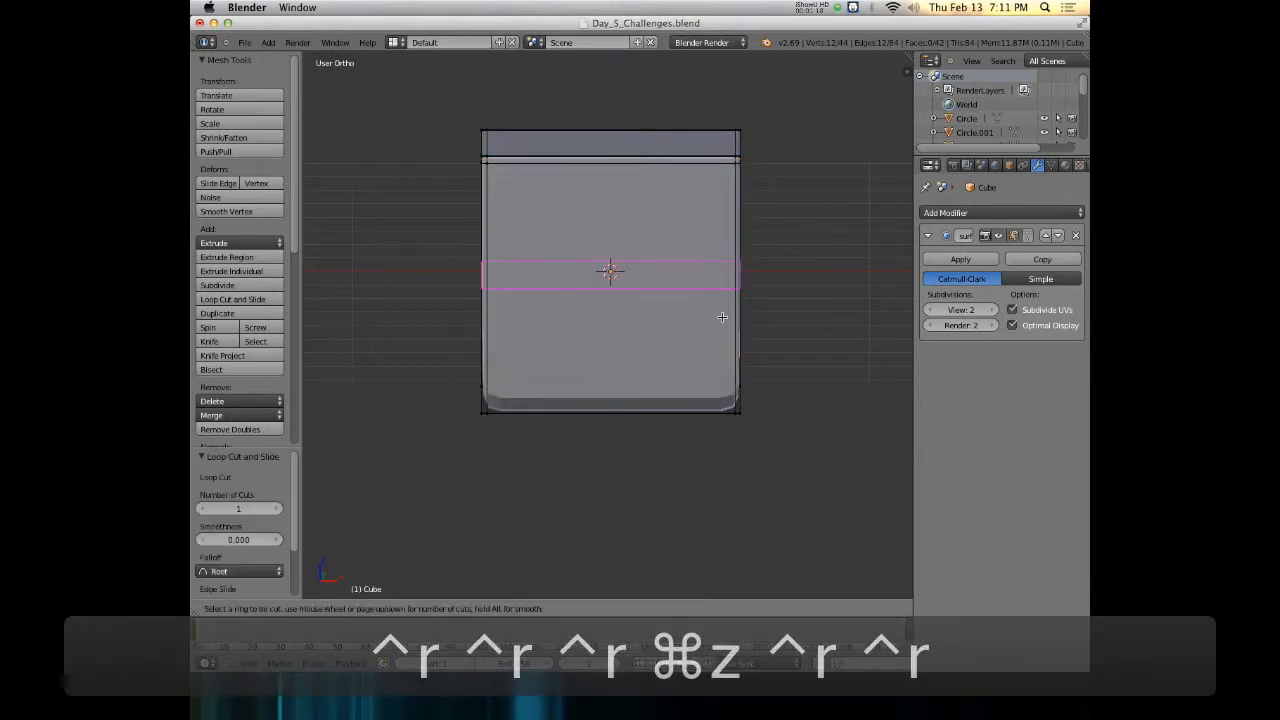
{"action": "left_click", "coordinate": [740, 335]}
{"action": "left_click", "coordinate": [732, 431]}
Return to Object Mode and apply smooth shading to the cube
{"action": "mouse_move", "coordinate": [785, 300]}
{"action": "middle_mouse_down"}
{"action": "mouse_move", "coordinate": [752, 288]}
{"action": "mouse_move", "coordinate": [686, 305]}
{"action": "mouse_move", "coordinate": [469, 276]}
{"action": "mouse_move", "coordinate": [572, 297]}
{"action": "mouse_move", "coordinate": [666, 297]}
{"action": "mouse_move", "coordinate": [502, 275]}
{"action": "mouse_move", "coordinate": [423, 234]}
{"action": "mouse_move", "coordinate": [623, 209]}
{"action": "mouse_move", "coordinate": [650, 271]}
{"action": "mouse_move", "coordinate": [638, 274]}
{"action": "middle_mouse_up"}
{"action": "key", "text": "Tab"}
{"action": "left_click", "coordinate": [214, 232]}
{"action": "scroll", "coordinate": [638, 273], "scroll_direction": "down", "scroll_amount": 5}
{"action": "scroll", "coordinate": [635, 268], "scroll_direction": "up", "scroll_amount": 4}
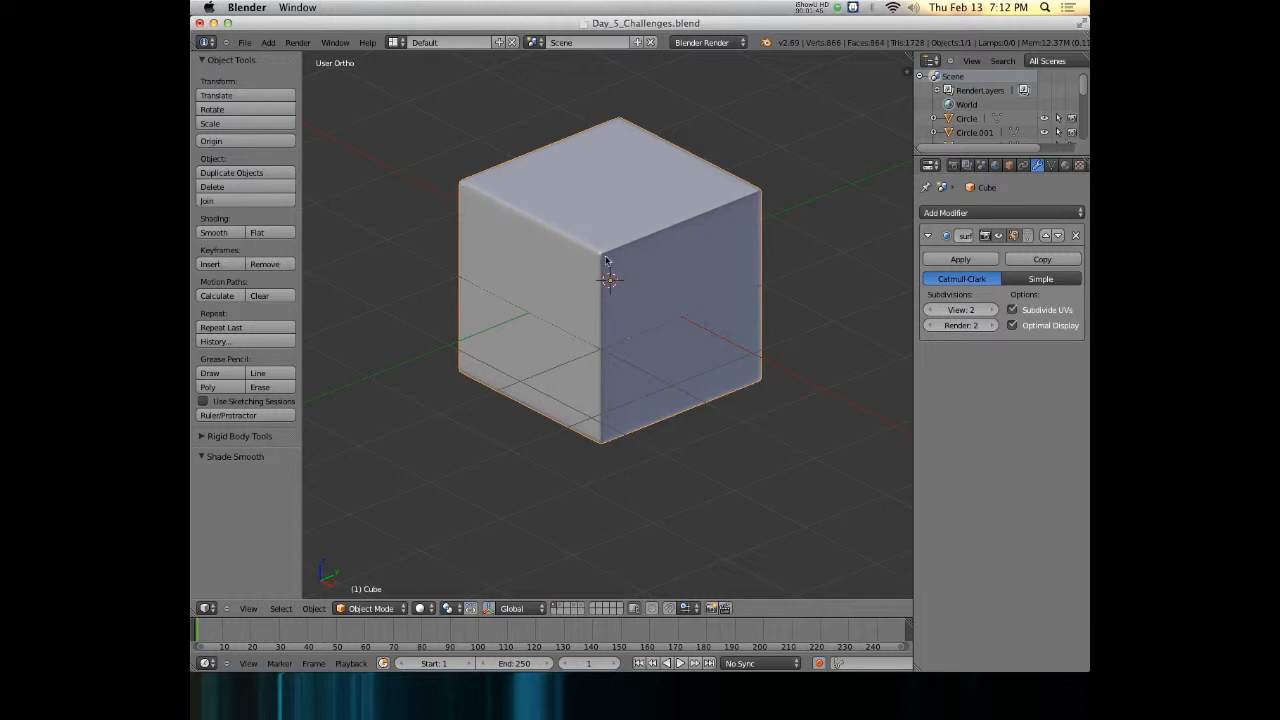
{"action": "mouse_move", "coordinate": [641, 310]}
{"action": "middle_mouse_down"}
{"action": "mouse_move", "coordinate": [606, 283]}
{"action": "mouse_move", "coordinate": [566, 280]}
{"action": "mouse_move", "coordinate": [652, 290]}
{"action": "middle_mouse_up"}
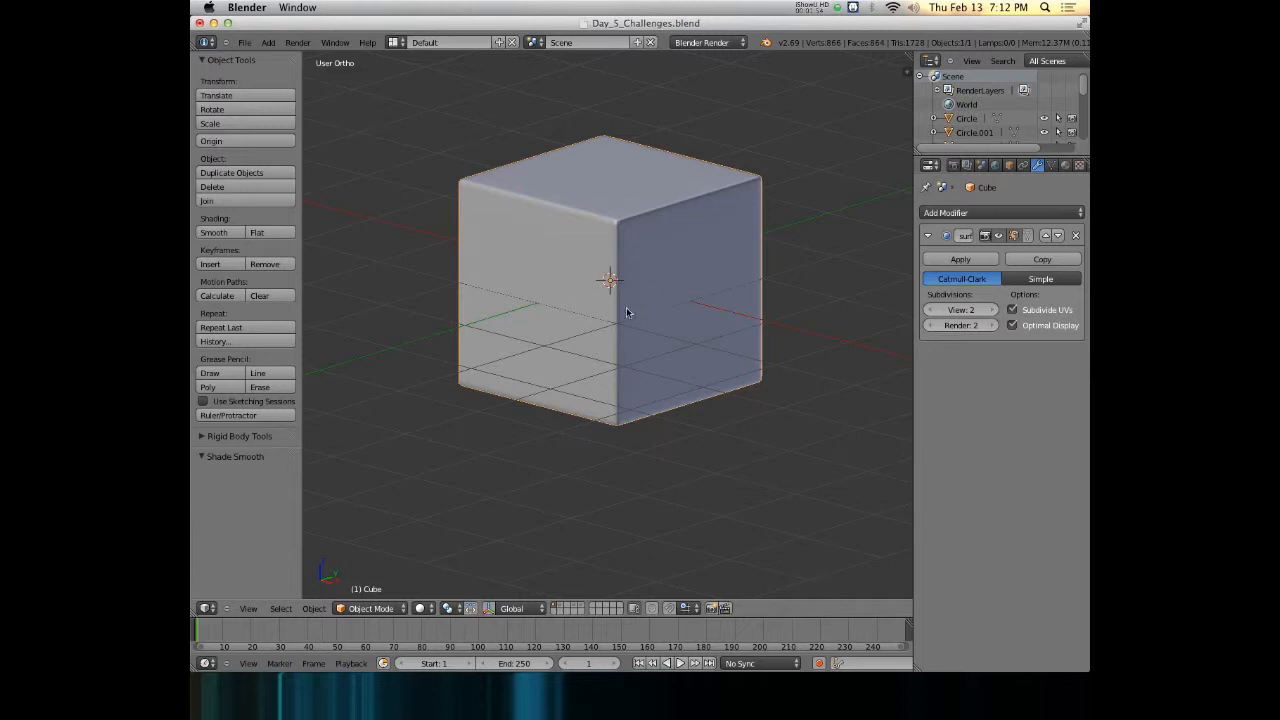
Show layer 2 and enter Edit Mode on its eight-sided circle, using edge selection
{"action": "left_click", "coordinate": [561, 607]}
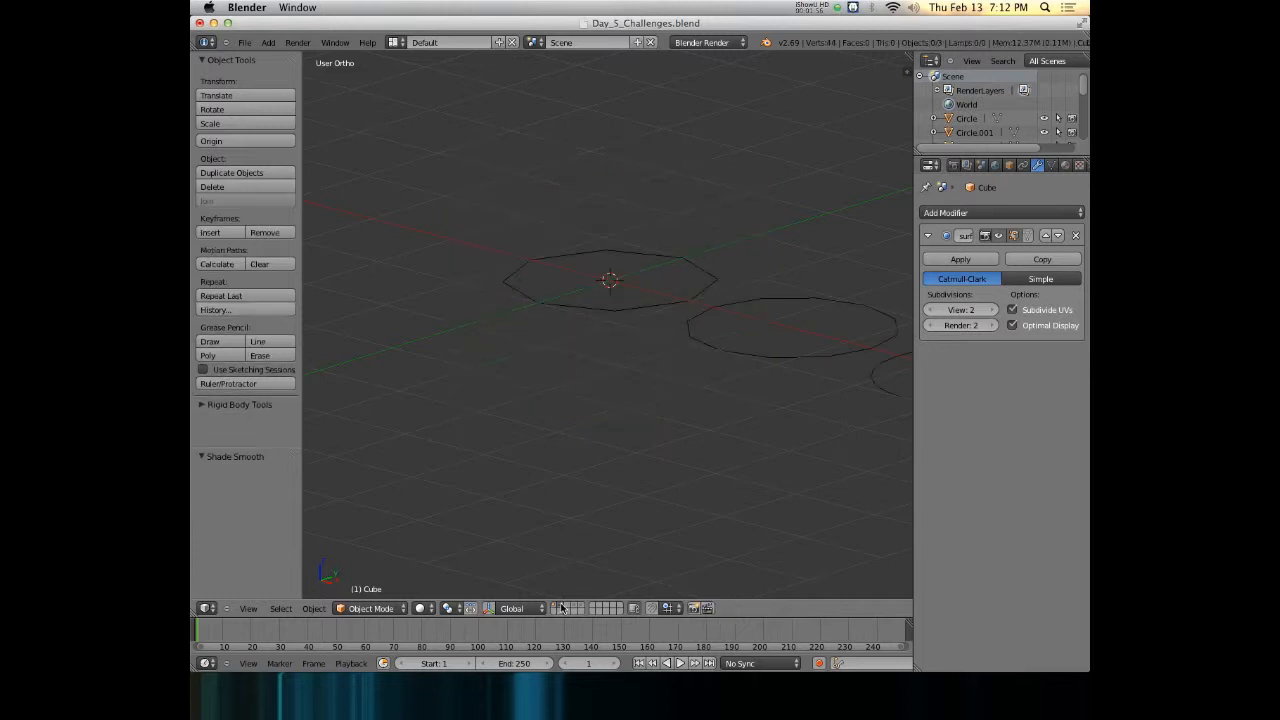
{"action": "middle_click_drag", "start_coordinate": [748, 330], "coordinate": [576, 324]}
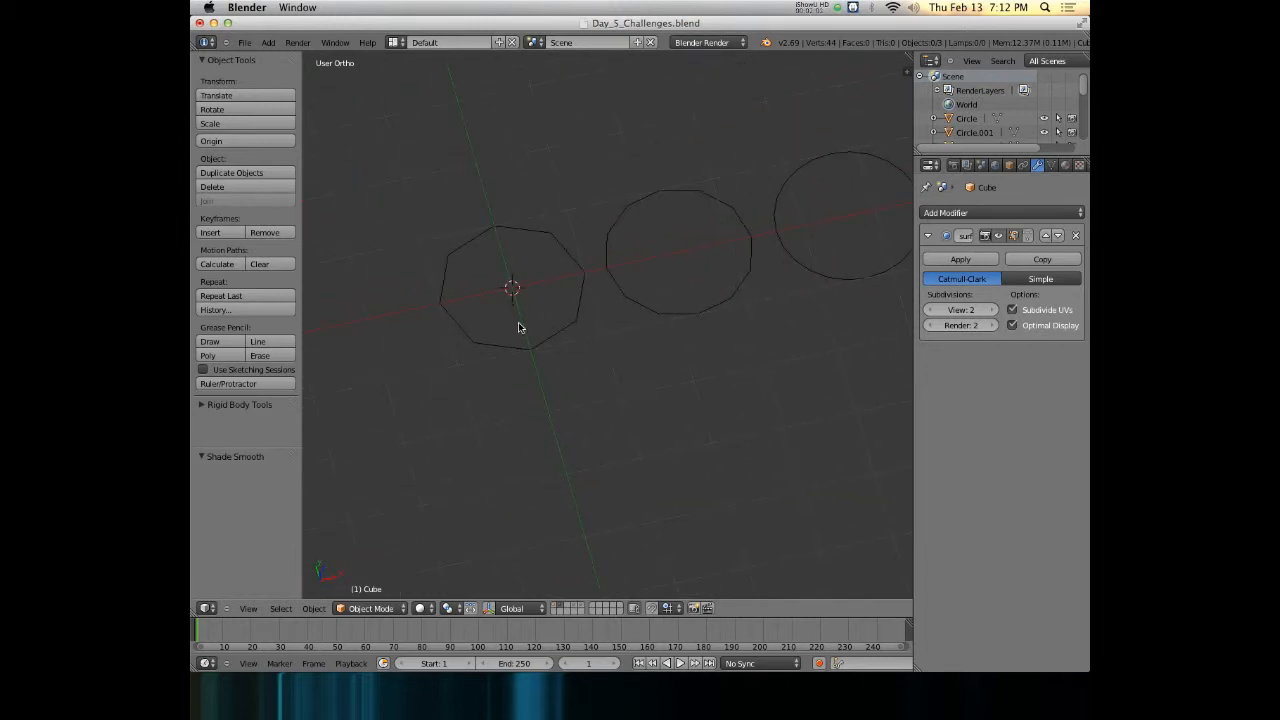
{"action": "right_click", "coordinate": [543, 347]}
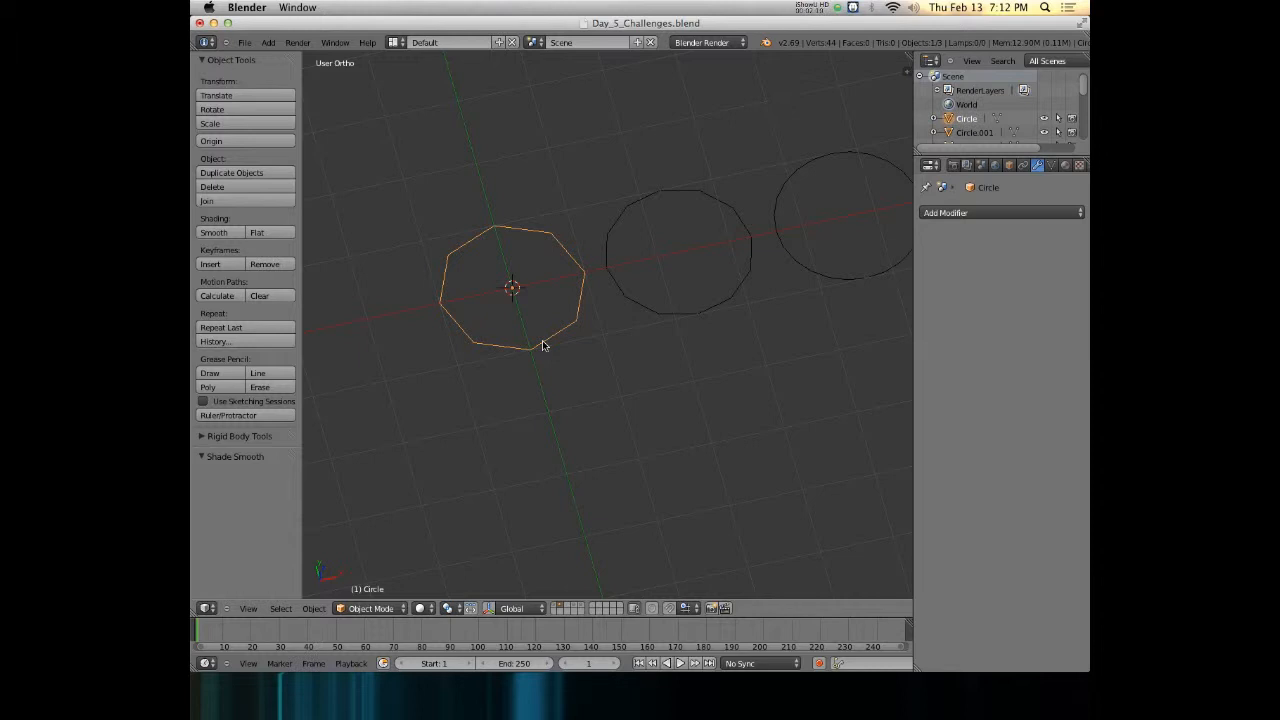
{"action": "key", "text": "Tab"}
{"action": "scroll", "coordinate": [541, 341], "scroll_direction": "up", "scroll_amount": 2}
{"action": "middle_click_drag", "start_coordinate": [549, 308], "coordinate": [694, 306], "text": "shift"}
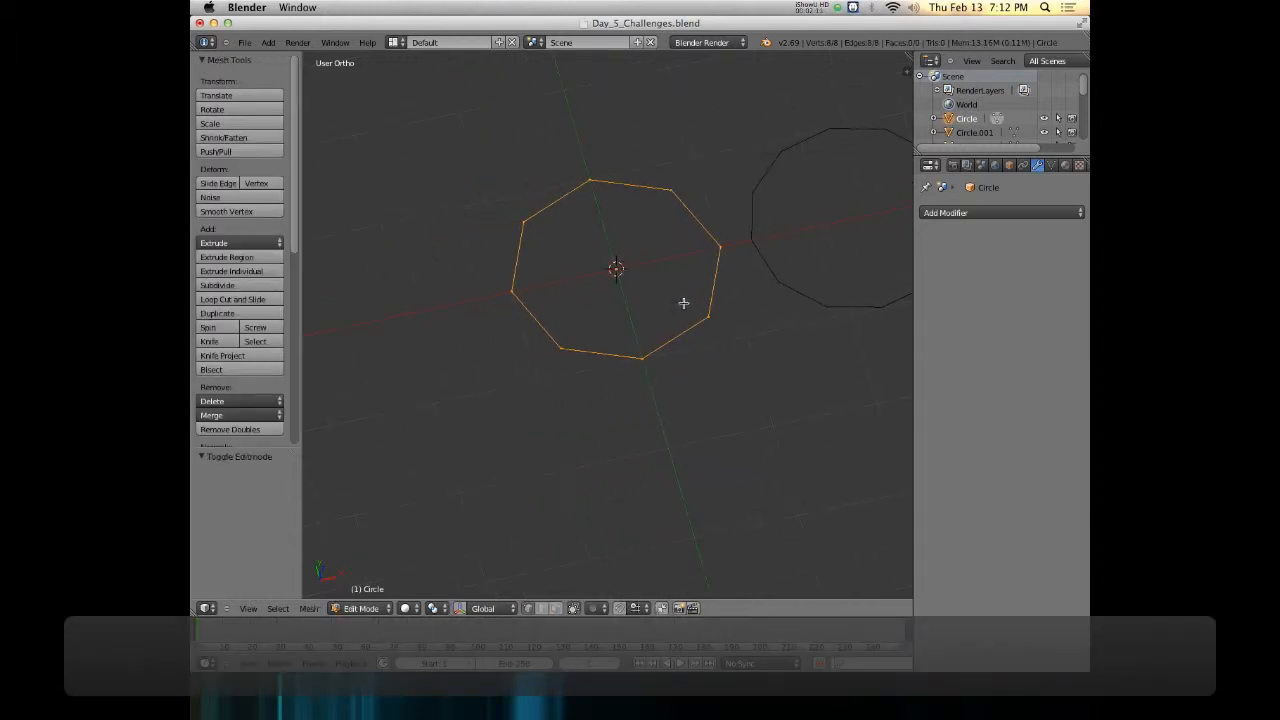
{"action": "key", "text": "ctrl+Tab"}
{"action": "left_click", "coordinate": [682, 315]}
Try filling the octagon with two side-by-side faces between opposing edges, and undo the second face
{"action": "right_click", "coordinate": [641, 217]}
{"action": "right_click", "coordinate": [675, 338], "text": "shift"}
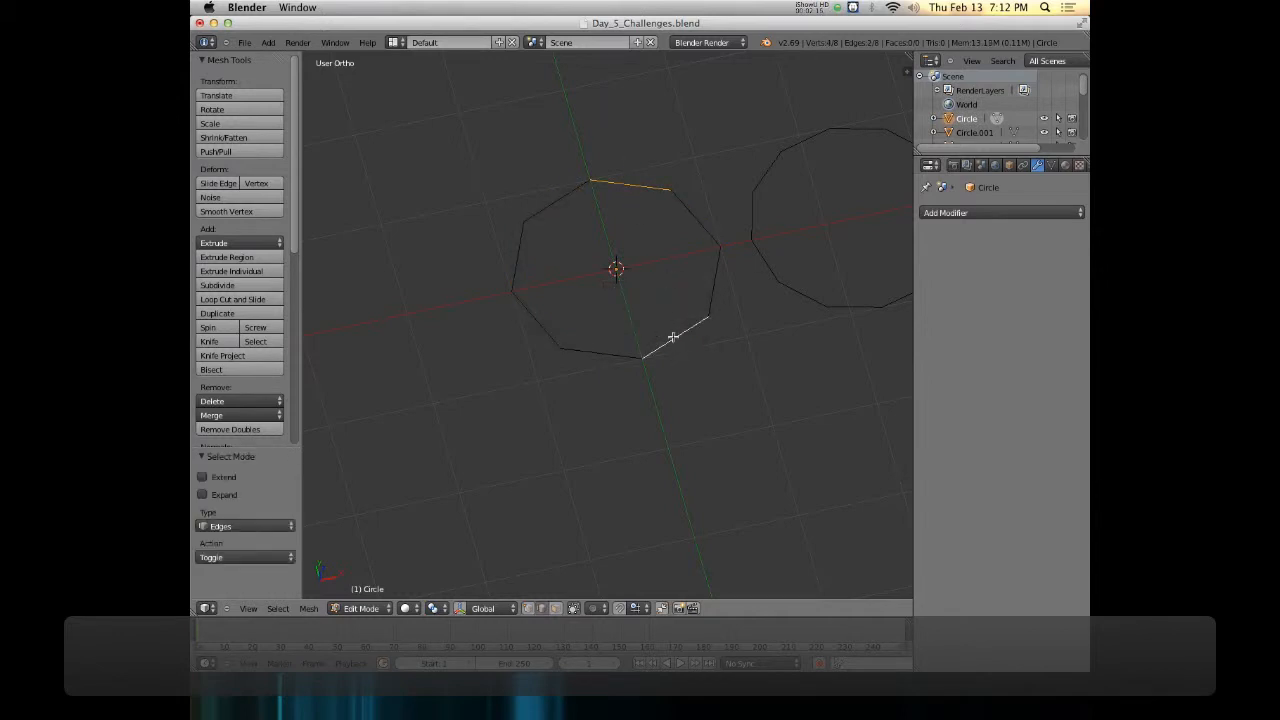
{"action": "key", "text": "f"}
{"action": "right_click", "coordinate": [565, 200]}
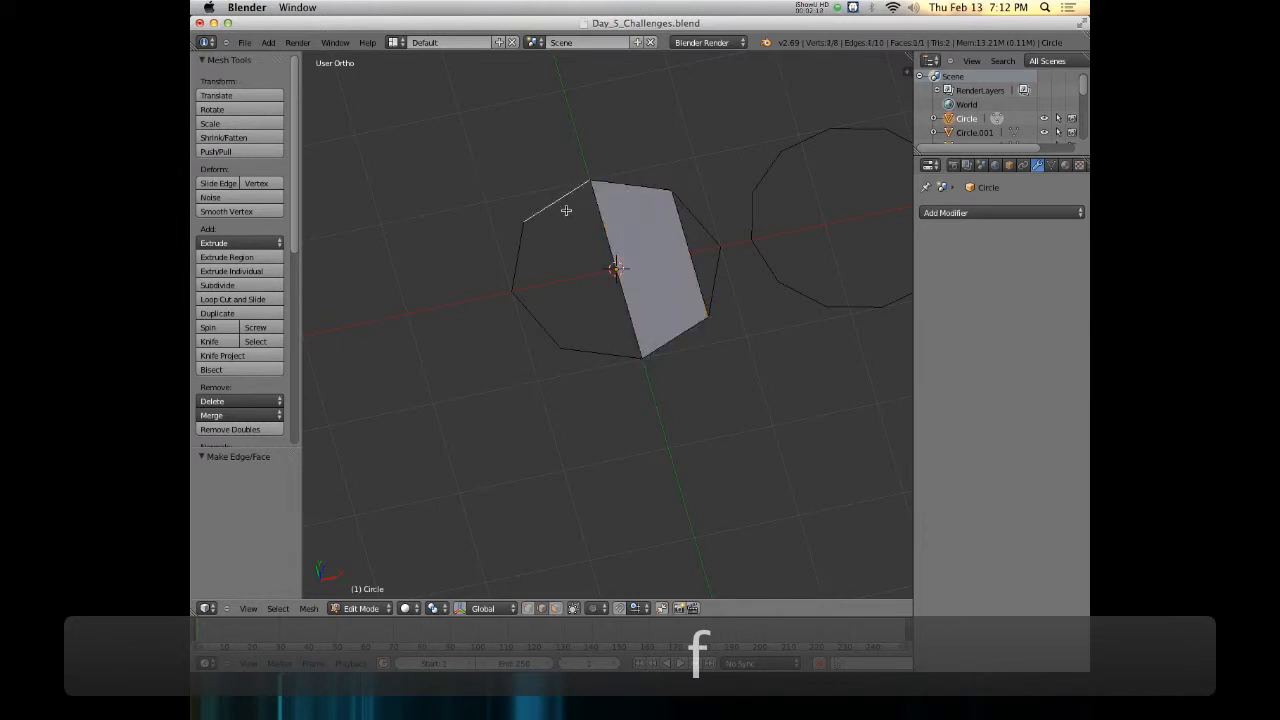
{"action": "right_click", "coordinate": [590, 340], "text": "shift"}
{"action": "key", "text": "f"}
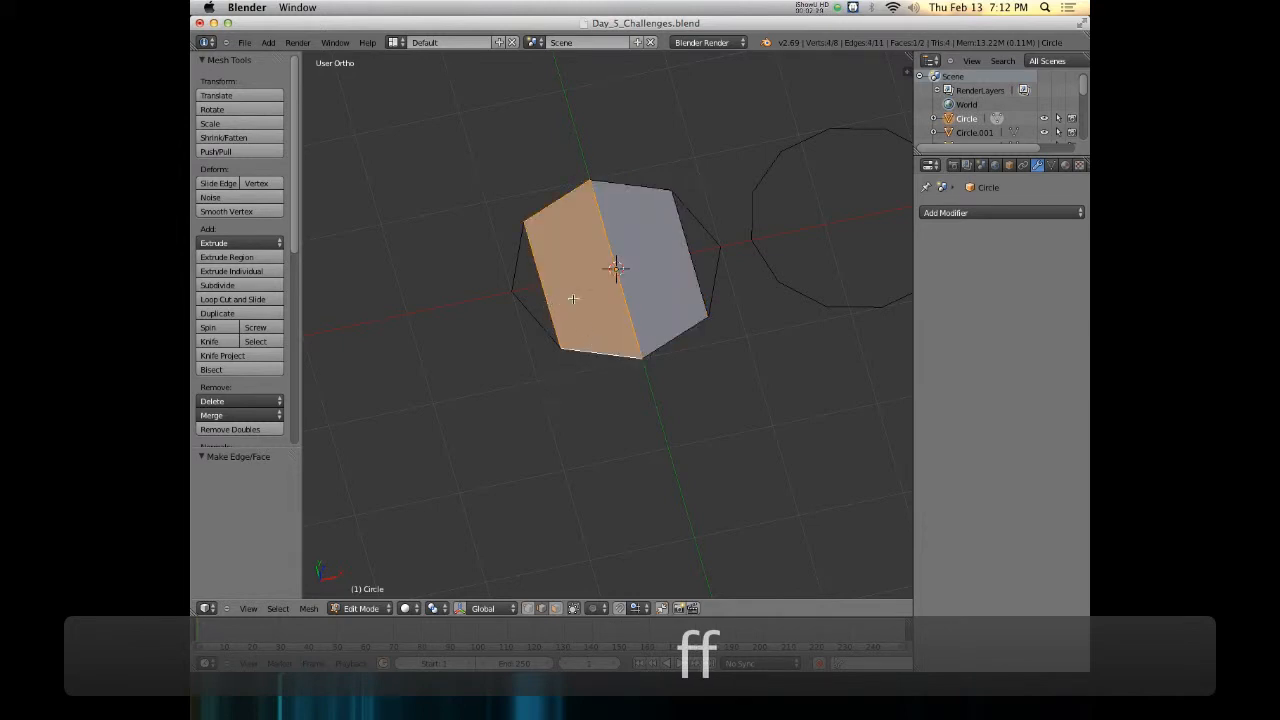
{"action": "middle_click_drag", "start_coordinate": [602, 291], "coordinate": [620, 321]}
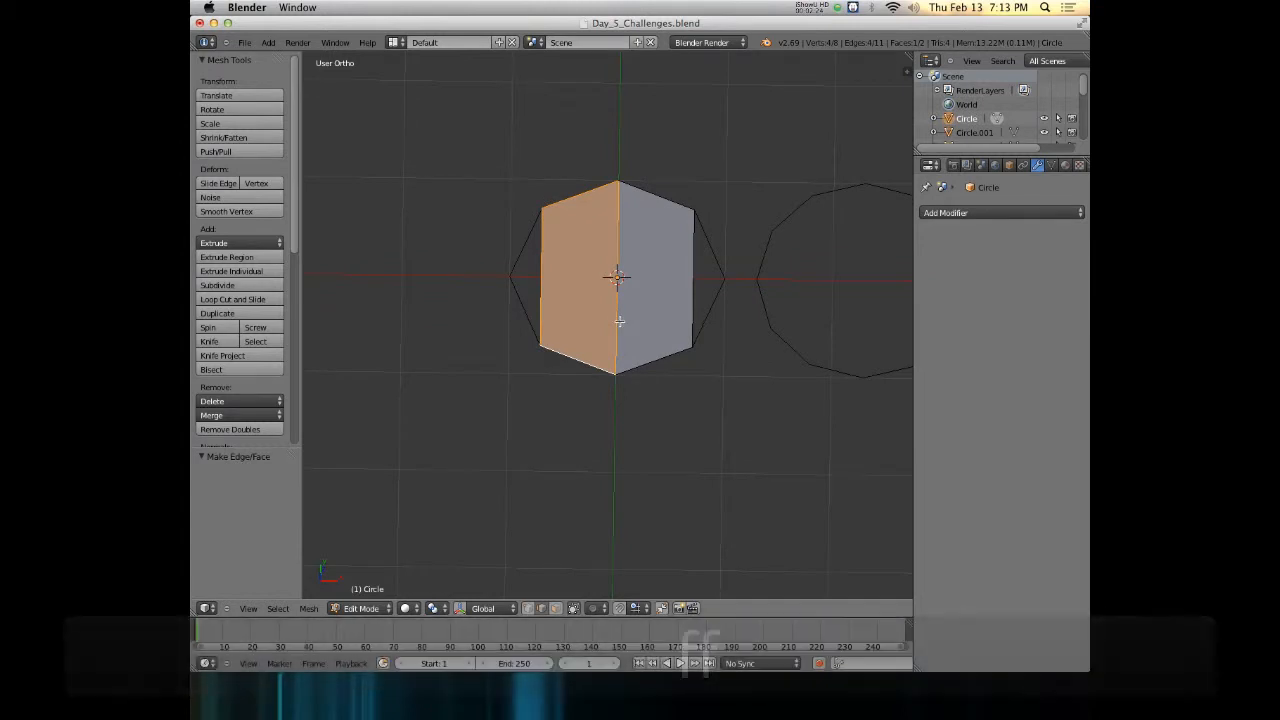
{"action": "key", "text": "super+z"}
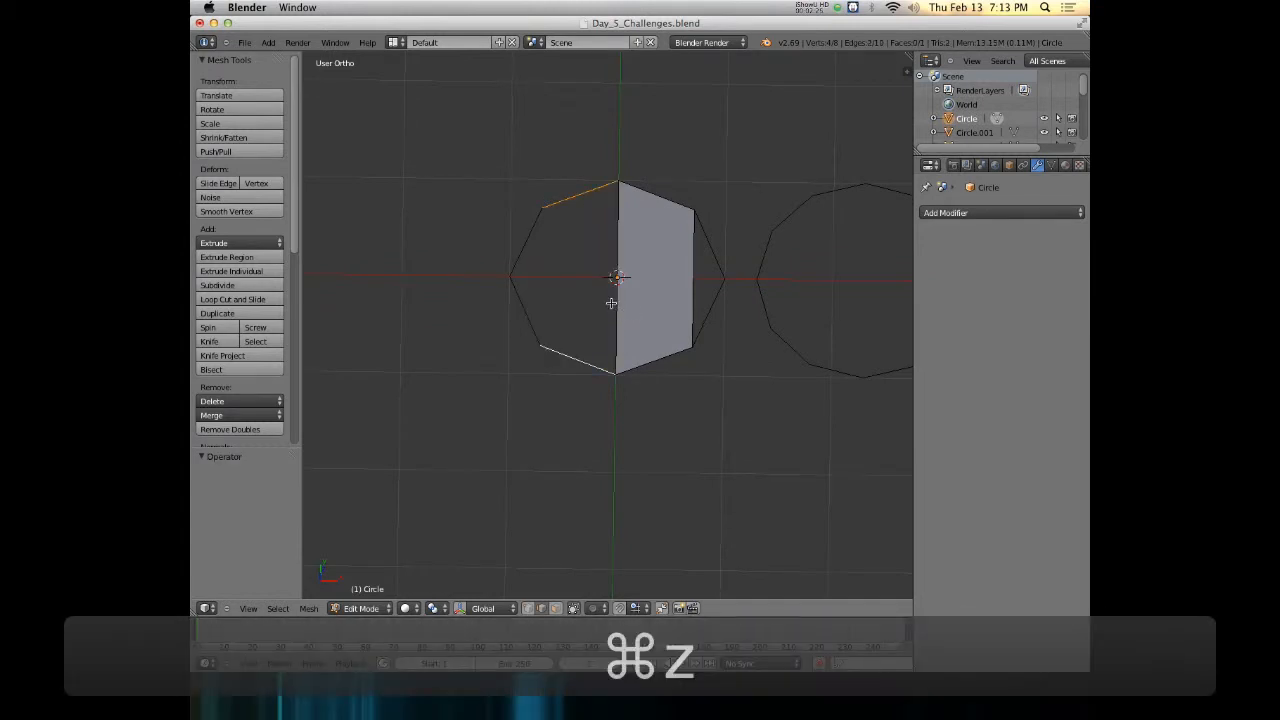
Try a loop cut across the remaining face, and undo back to the unfilled octagon
{"action": "key", "text": "ctrl+r"}
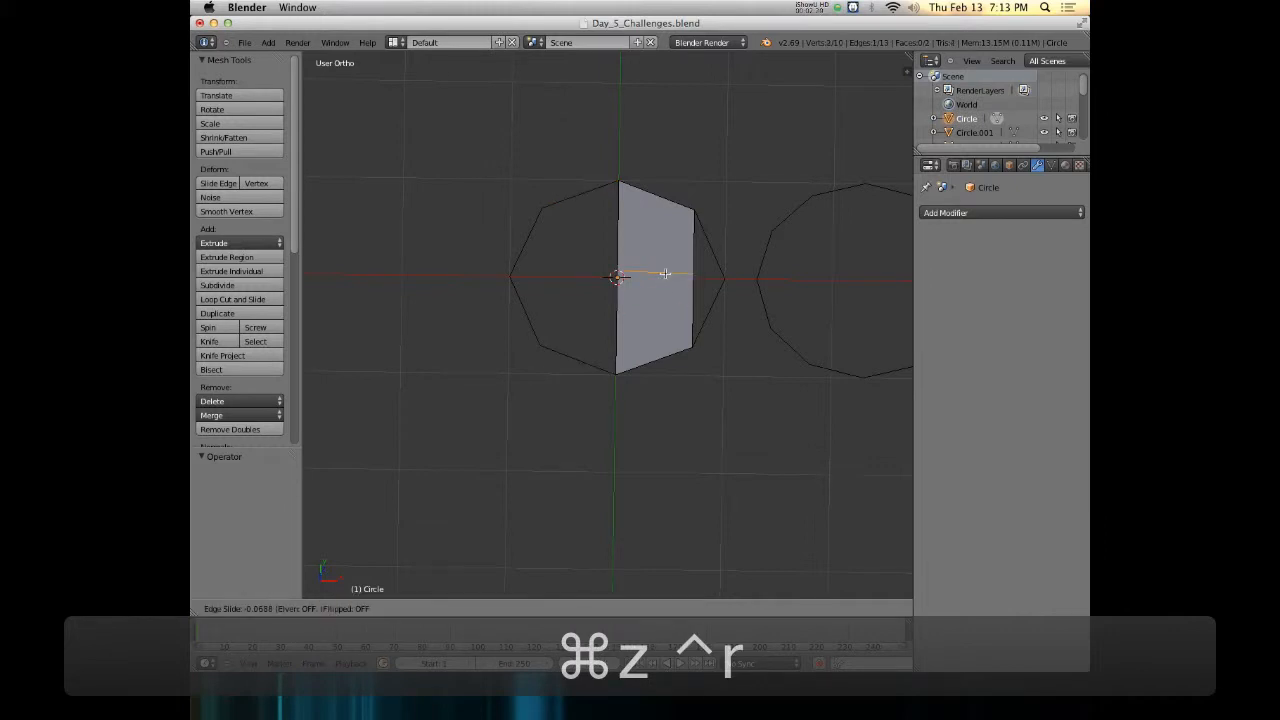
{"action": "key", "text": "super+z"}
{"action": "key", "text": "super+z"}
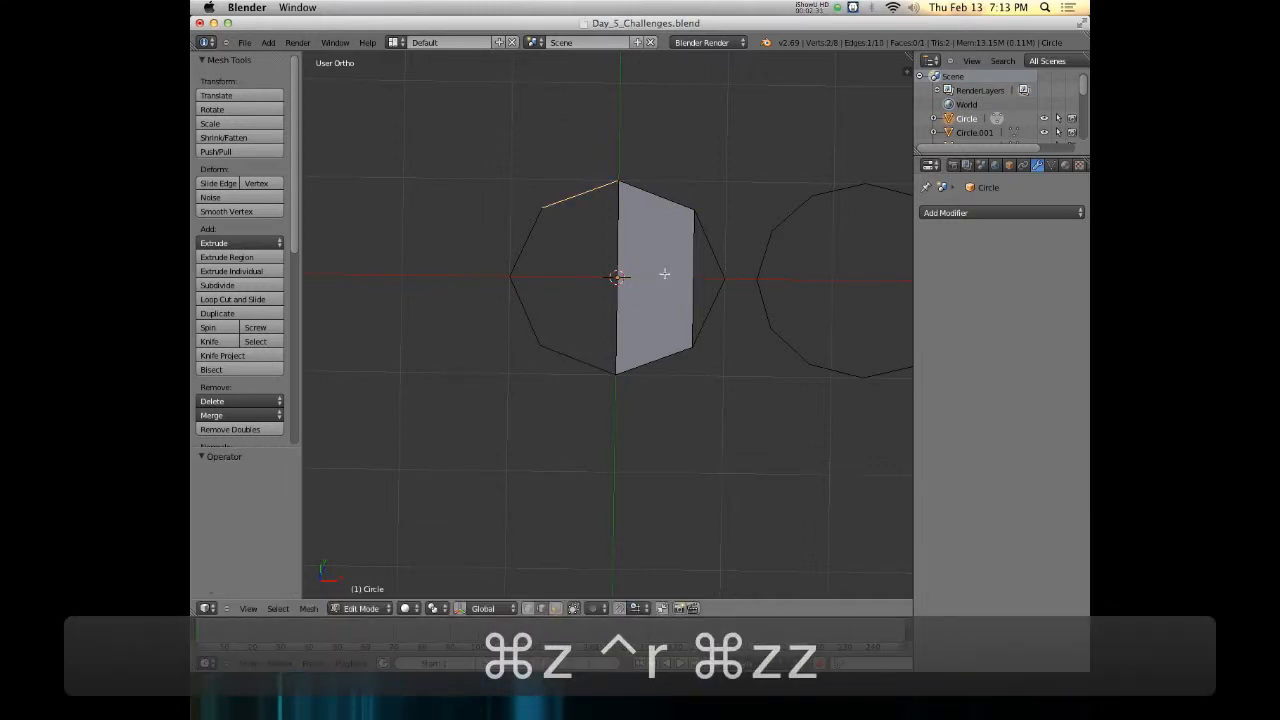
{"action": "key", "text": "super+z"}
{"action": "key", "text": "super+z"}
{"action": "key", "text": "super+z"}
Fill the octagon with three quad faces: a strip between two opposite edges and one face on each side of it
{"action": "left_click", "coordinate": [554, 356], "text": "shift"}
{"action": "key", "text": "f"}
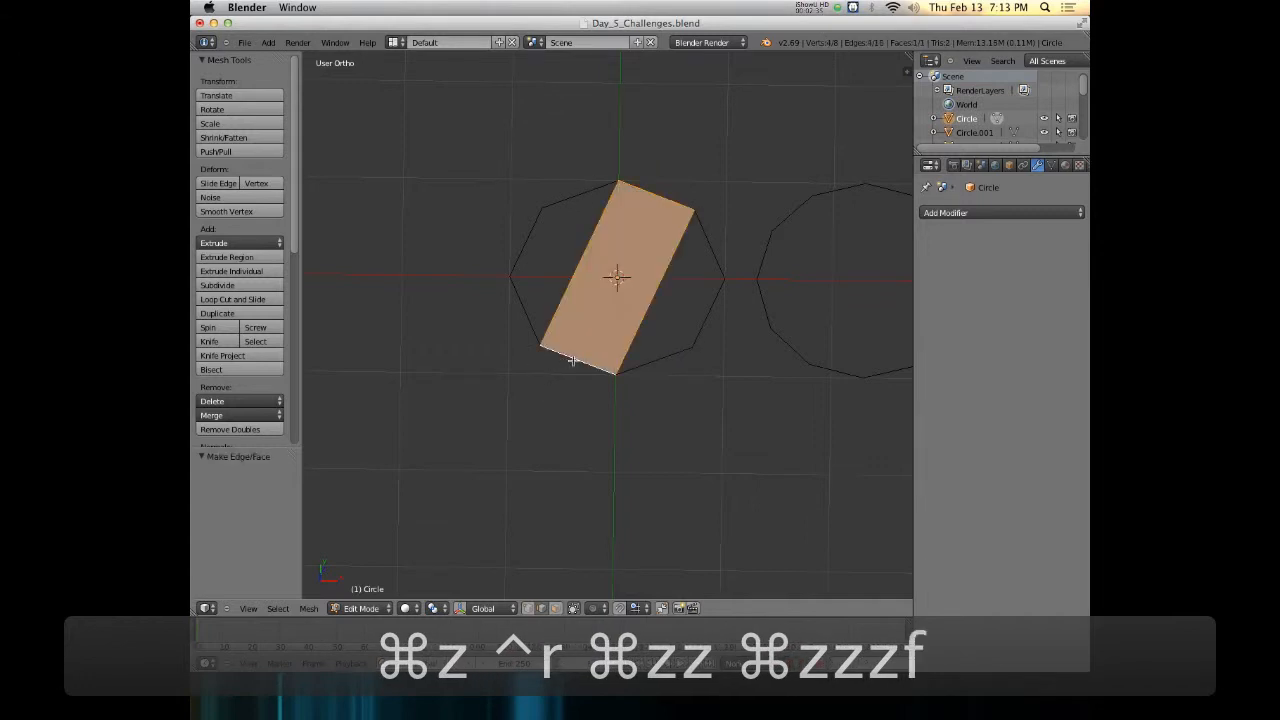
{"action": "left_click", "coordinate": [639, 352]}
{"action": "key", "text": "f"}
{"action": "left_click", "coordinate": [517, 311], "text": "ctrl"}
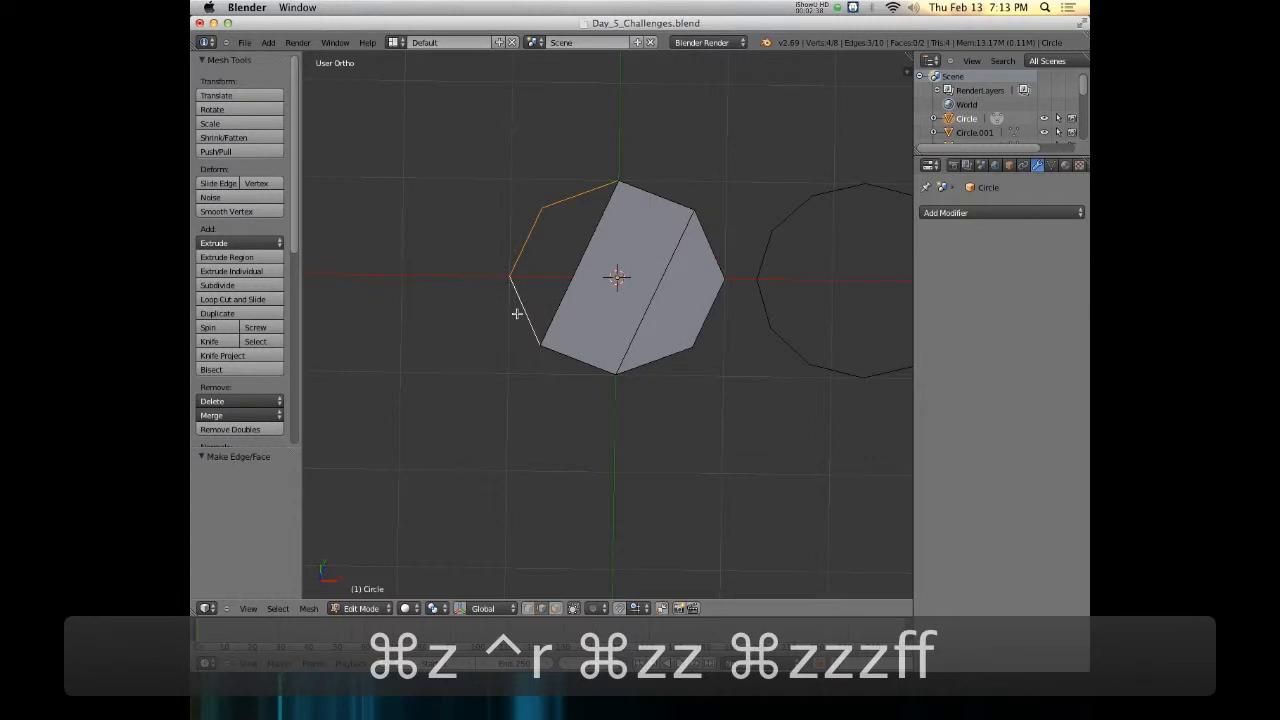
{"action": "key", "text": "f"}
{"action": "key", "text": "g"}
{"action": "right_click", "coordinate": [557, 300]}
Leave the filled octagon and enter Edit Mode on the neighbouring twelve-sided circle
{"action": "middle_click_drag", "start_coordinate": [793, 379], "coordinate": [703, 329], "text": "shift"}
{"action": "key", "text": "Tab"}
{"action": "right_click", "coordinate": [703, 329]}
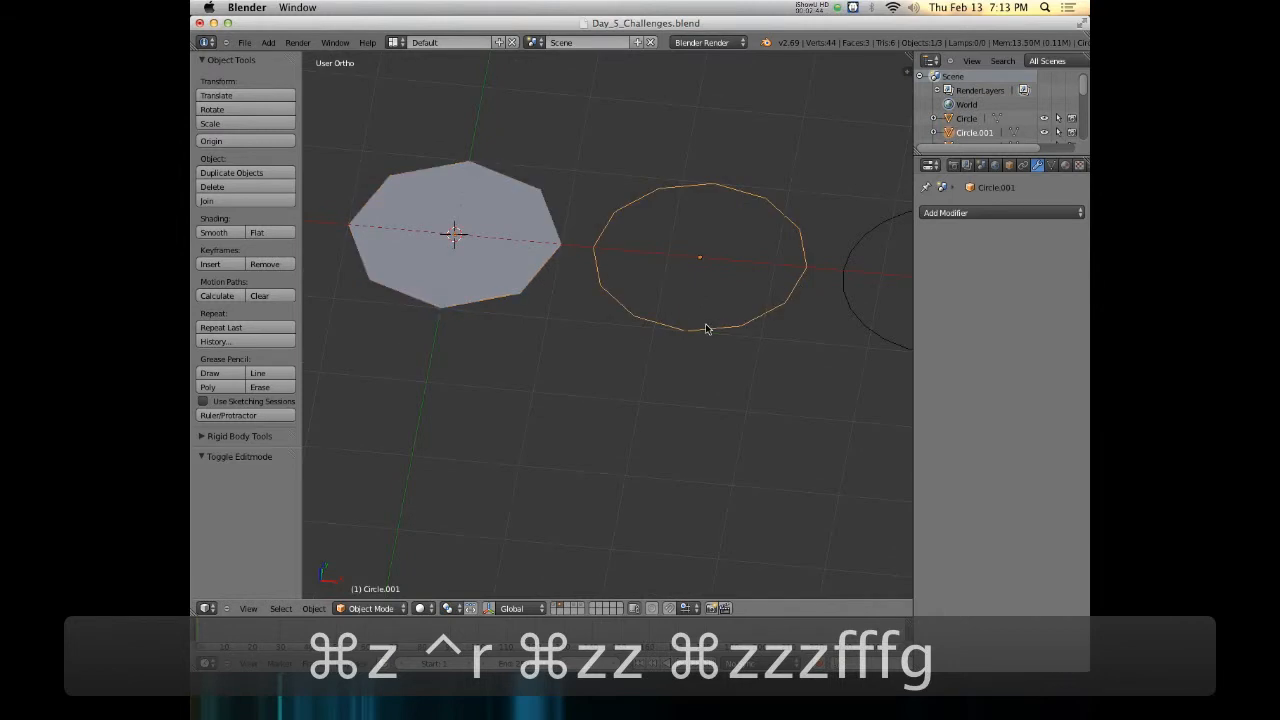
{"action": "middle_click_drag", "start_coordinate": [683, 262], "coordinate": [699, 305]}
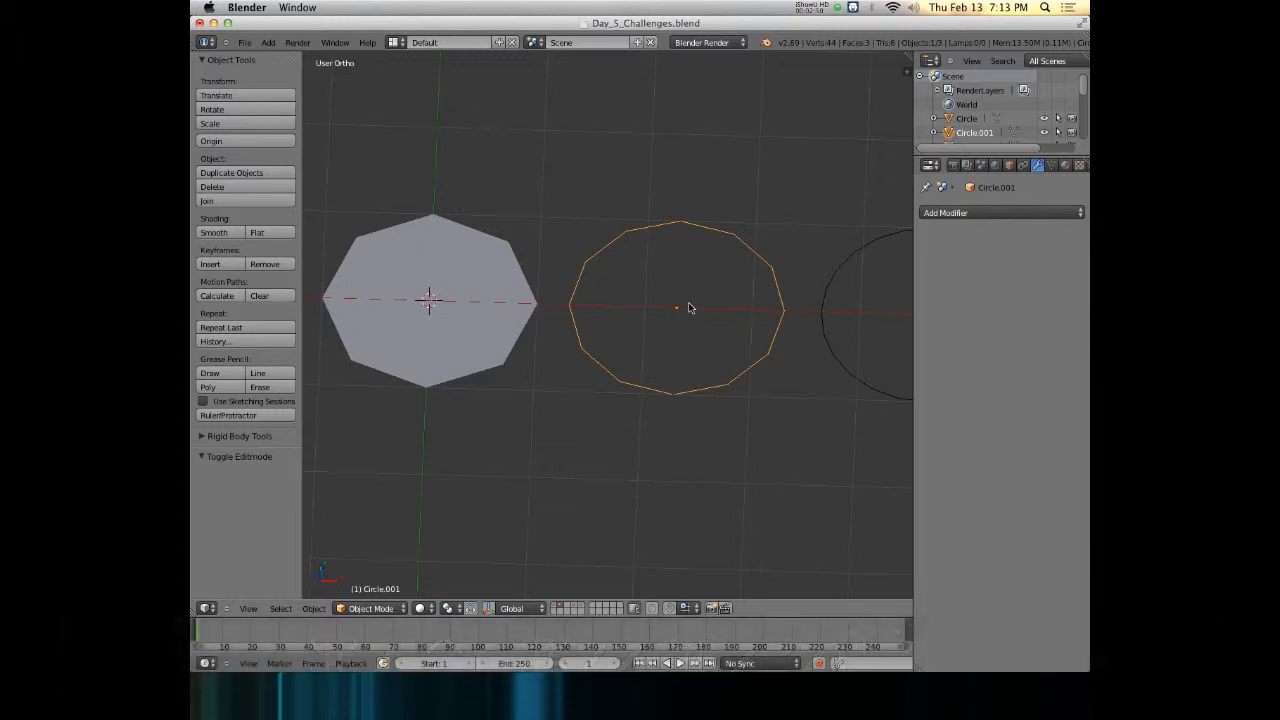
{"action": "key", "text": "Tab"}
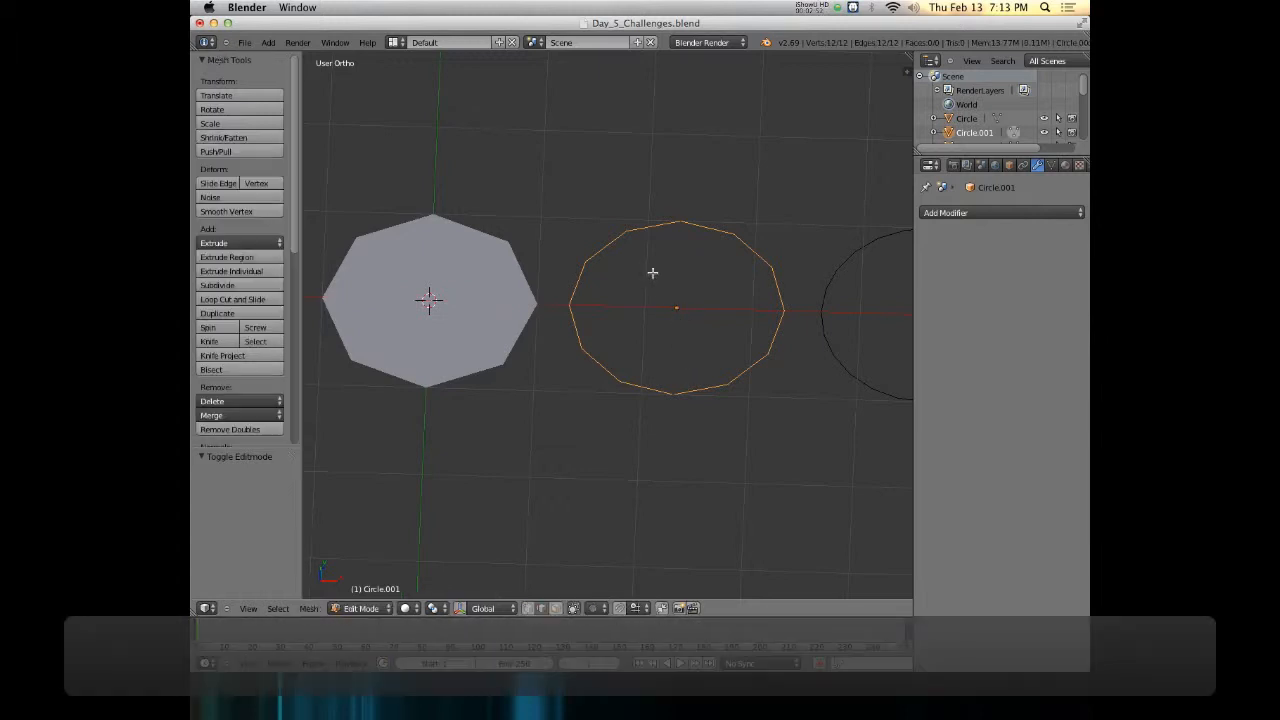
Fill two adjacent quad strips through the middle of the twelve-sided circle, each spanning a pair of facing edges
{"action": "middle_click_drag", "start_coordinate": [650, 272], "coordinate": [657, 309]}
{"action": "left_click", "coordinate": [697, 405]}
{"action": "left_click", "coordinate": [701, 213], "text": "shift"}
{"action": "key", "text": "f"}
{"action": "left_click", "coordinate": [636, 398]}
{"action": "left_click", "coordinate": [637, 212], "text": "shift"}
{"action": "key", "text": "f"}
Try filling a third strip beside the two middle ones in the twelve-sided circle, and undo it
{"action": "left_click", "coordinate": [604, 373]}
{"action": "left_click", "coordinate": [601, 240], "text": "shift"}
{"action": "key", "text": "f"}
{"action": "middle_click_drag", "start_coordinate": [660, 314], "coordinate": [682, 293]}
{"action": "key", "text": "super+z"}
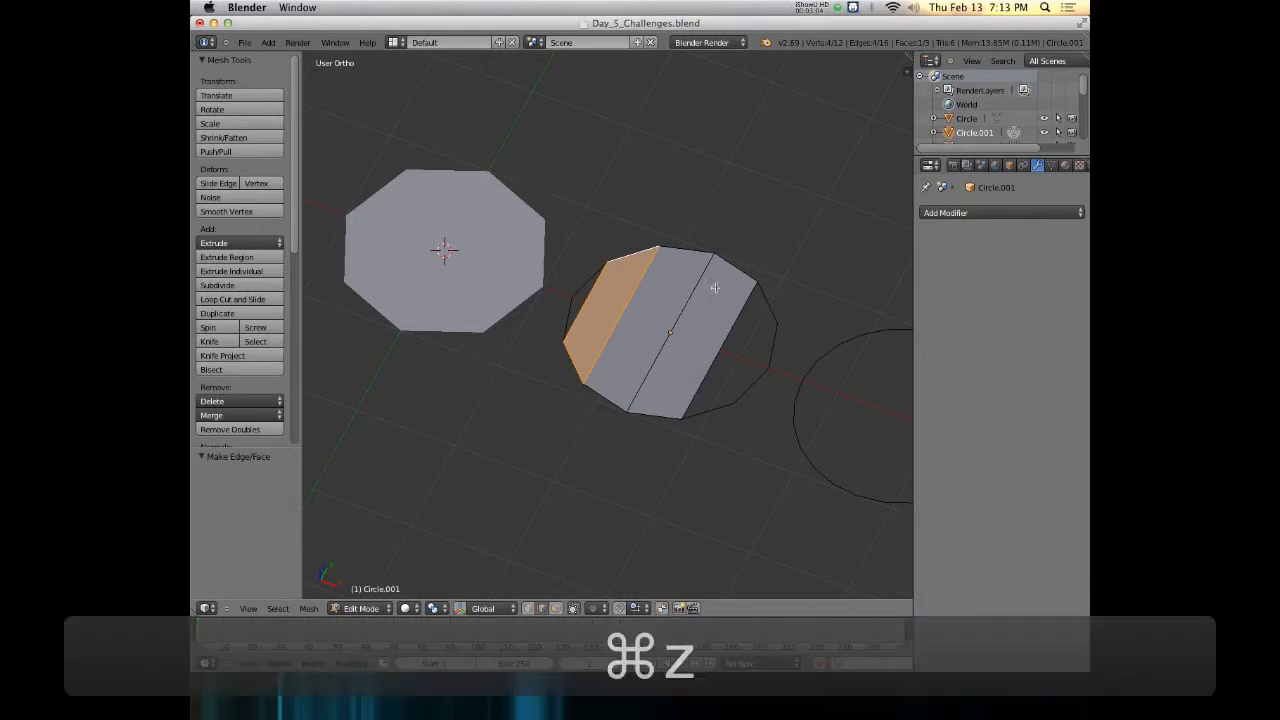
{"action": "key", "text": "super+z"}
{"action": "key", "text": "super+z"}
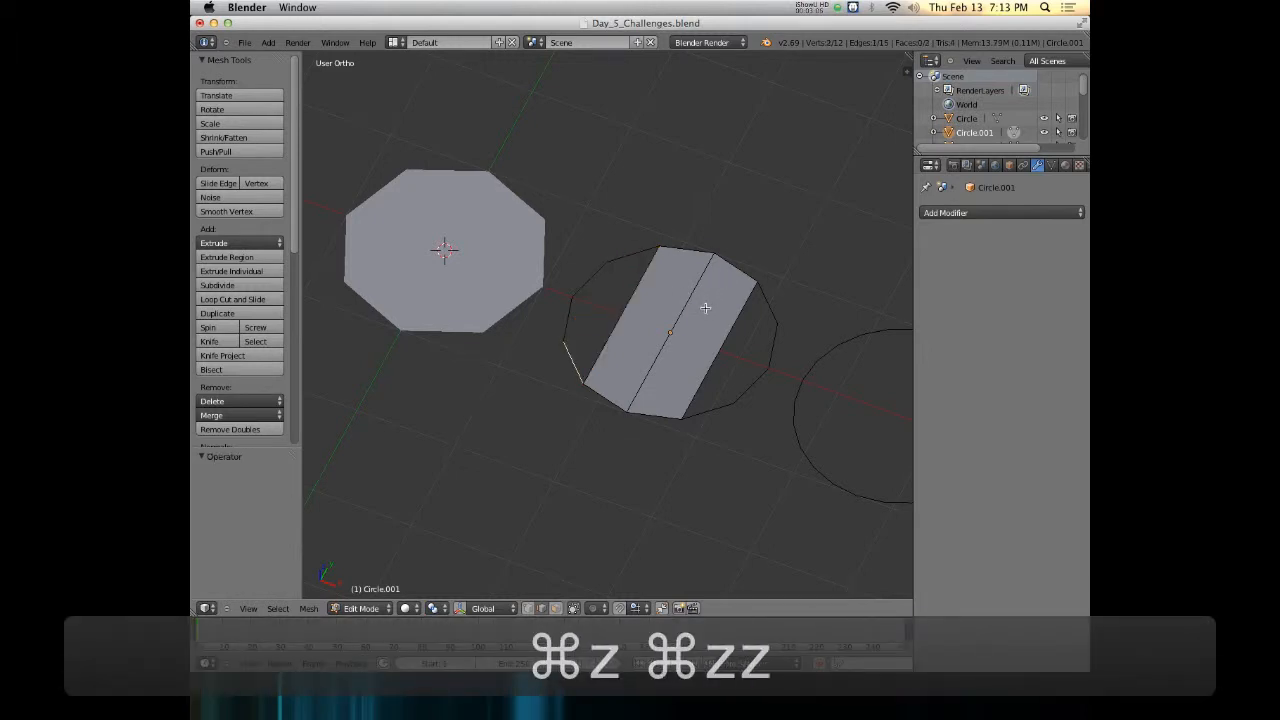
Add one loop cut across the middle of the two quad strips in the twelve-sided circle
{"action": "middle_click_drag", "start_coordinate": [703, 298], "coordinate": [676, 321]}
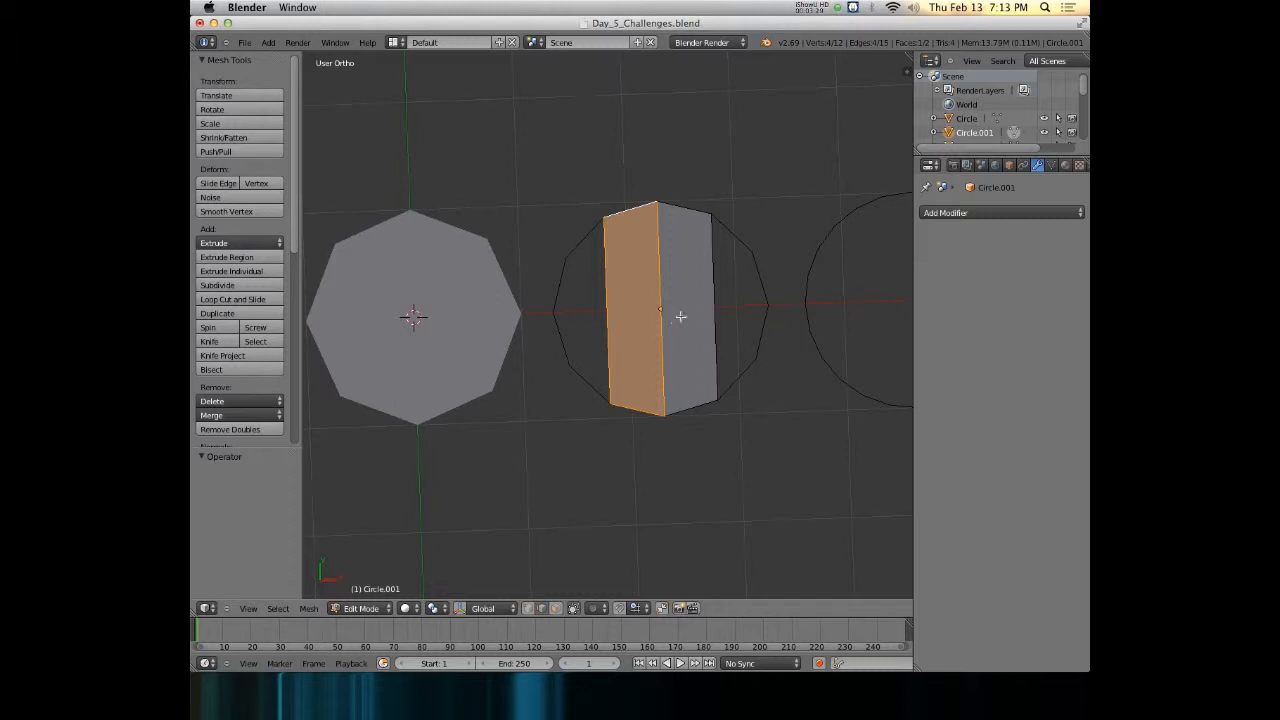
{"action": "middle_click_drag", "start_coordinate": [702, 334], "coordinate": [706, 285]}
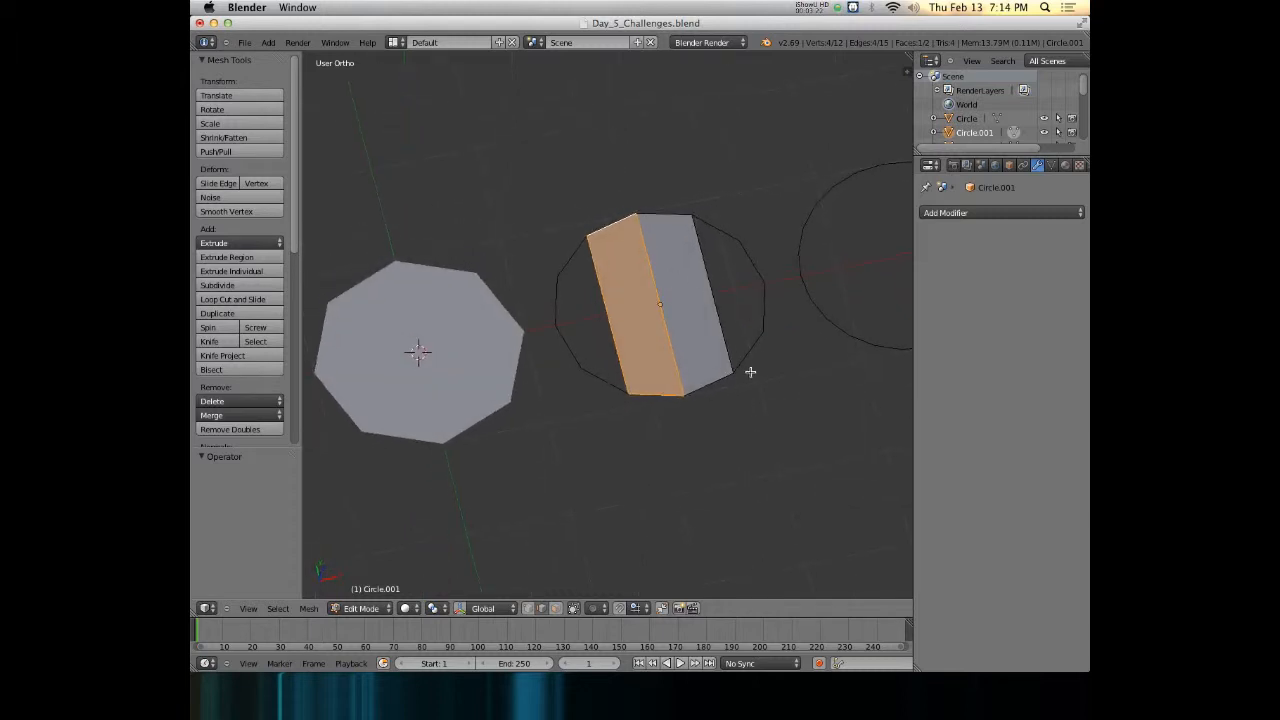
{"action": "middle_click_drag", "start_coordinate": [754, 370], "coordinate": [686, 296]}
{"action": "key", "text": "ctrl+r"}
{"action": "left_click", "coordinate": [696, 314]}
{"action": "left_click", "coordinate": [703, 314]}
{"action": "middle_click_drag", "start_coordinate": [720, 320], "coordinate": [704, 338]}
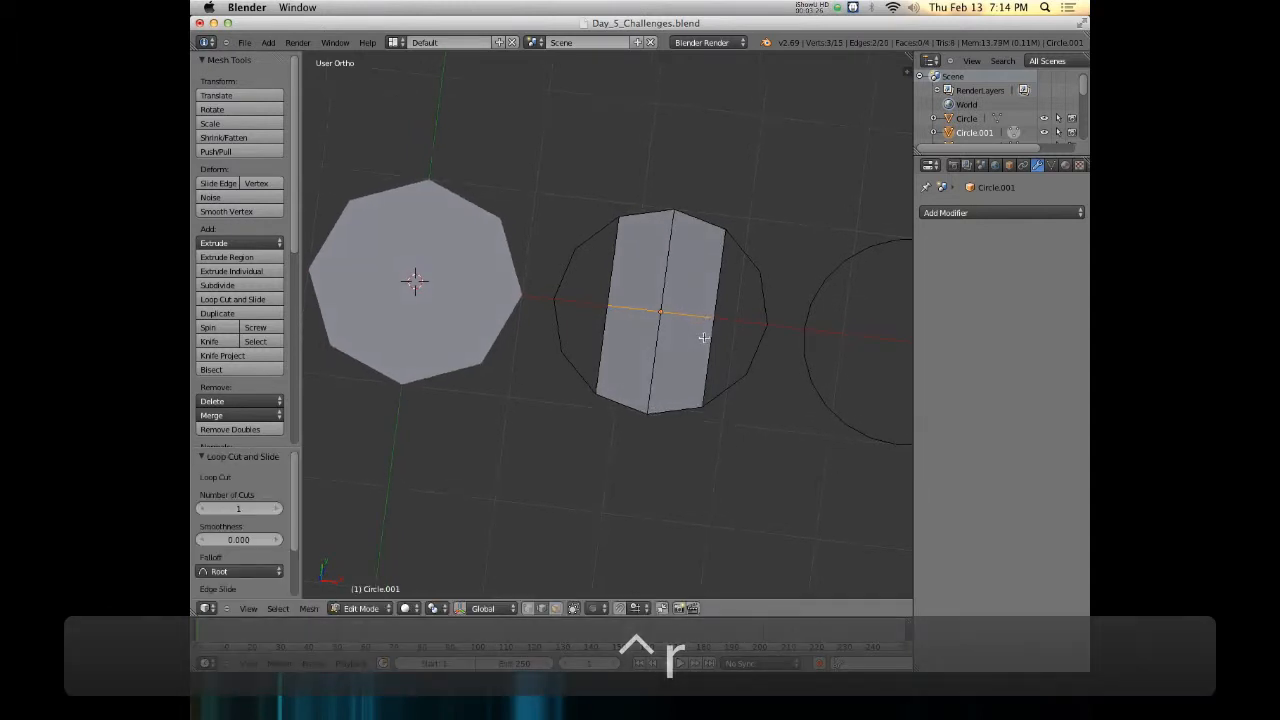
Switch to vertex selection and fill two quads, below and above the cut, on the side away from the octagon
{"action": "key", "text": "ctrl+Tab"}
{"action": "left_click", "coordinate": [706, 323]}
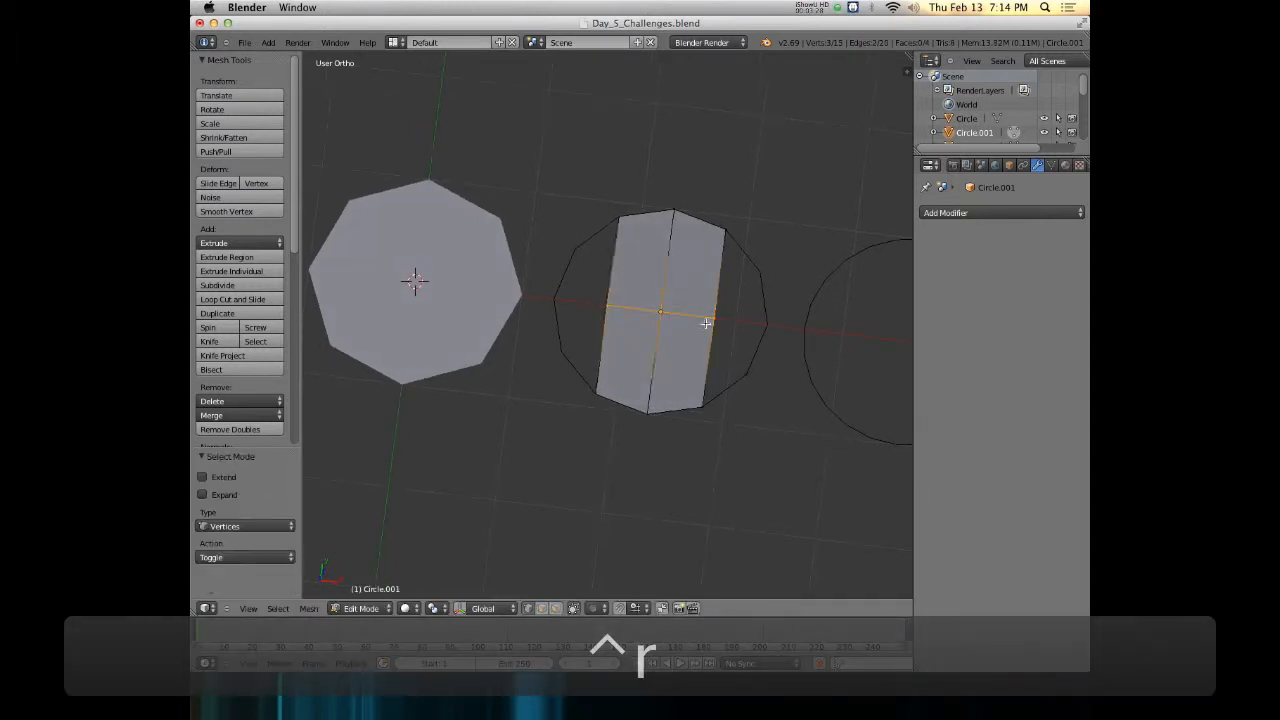
{"action": "right_click", "coordinate": [700, 403], "text": "shift"}
{"action": "key", "text": "f"}
{"action": "right_click", "coordinate": [714, 322]}
{"action": "right_click", "coordinate": [729, 229], "text": "shift"}
{"action": "right_click", "coordinate": [760, 269], "text": "shift"}
{"action": "right_click", "coordinate": [766, 324], "text": "shift"}
{"action": "key", "text": "f"}
Fill the two remaining gaps of the twelve-sided circle with quads, below and above the cut on the side facing the octagon
{"action": "right_click", "coordinate": [605, 306]}
{"action": "right_click", "coordinate": [560, 295], "text": "shift"}
{"action": "right_click", "coordinate": [564, 347], "text": "shift"}
{"action": "right_click", "coordinate": [594, 384], "text": "shift"}
{"action": "key", "text": "f"}
{"action": "right_click", "coordinate": [588, 306], "text": "alt"}
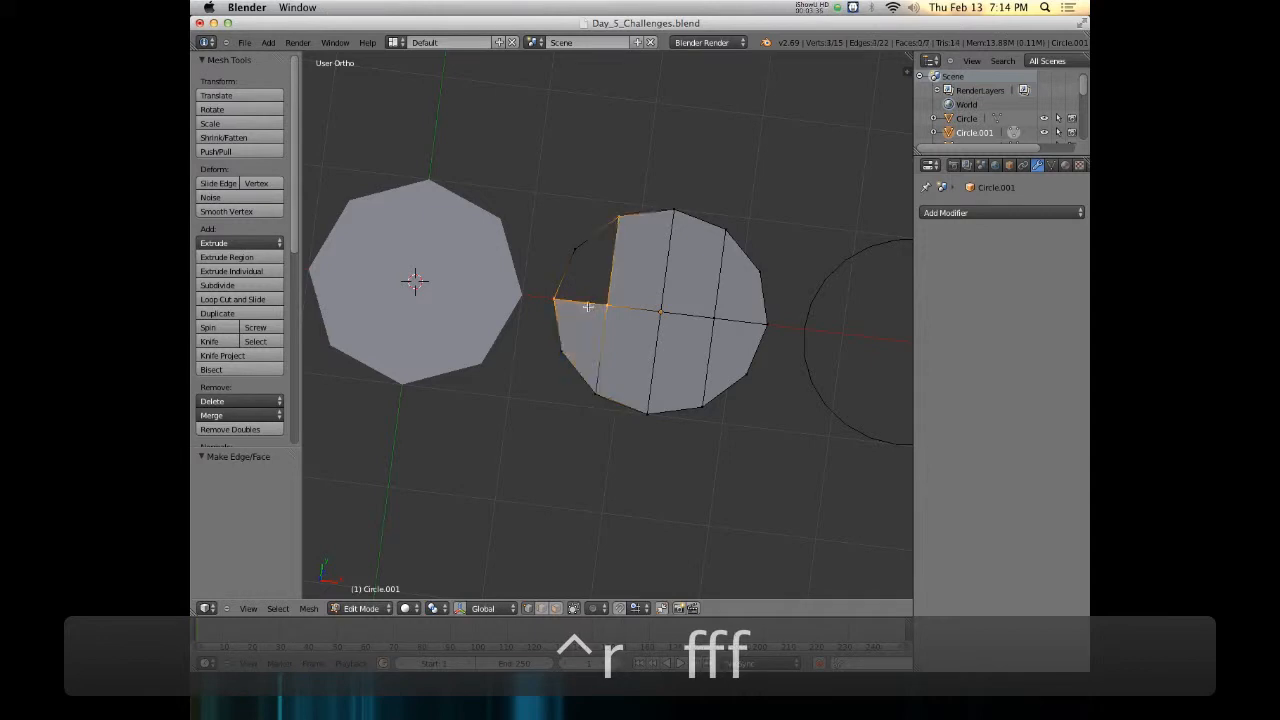
{"action": "right_click", "coordinate": [576, 257]}
{"action": "key", "text": "super+z"}
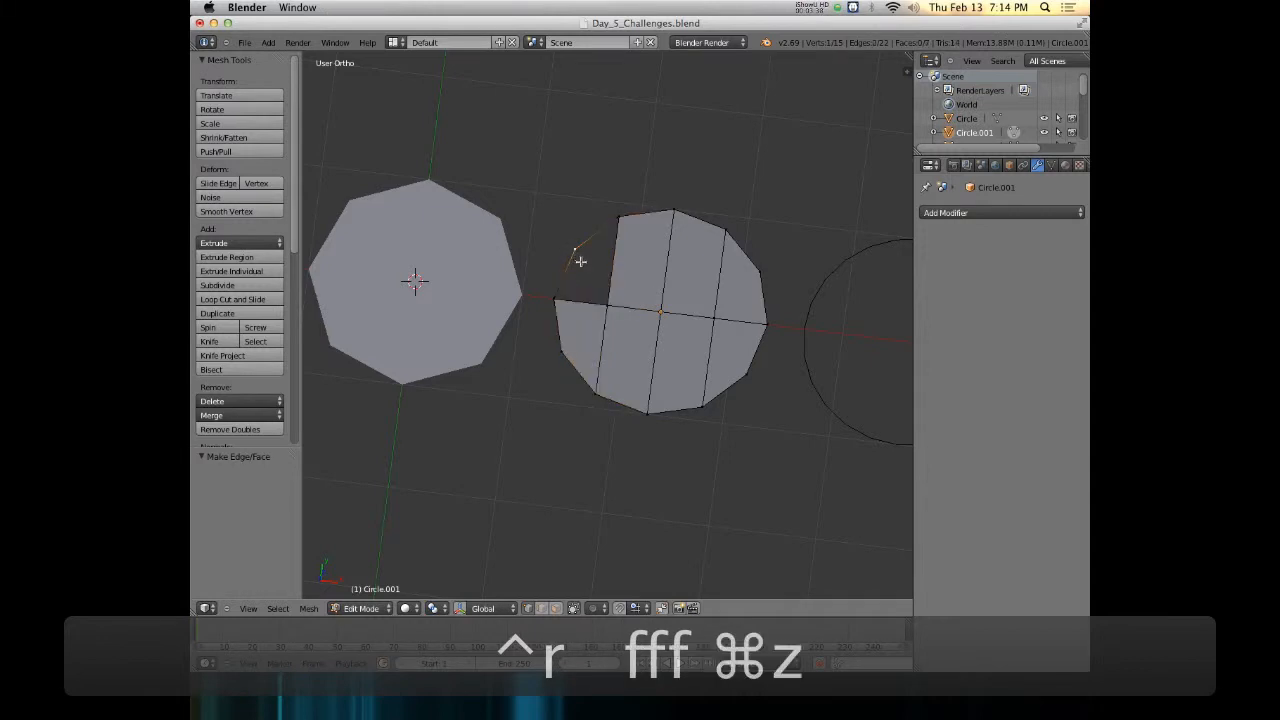
{"action": "right_click", "coordinate": [577, 251], "text": "shift"}
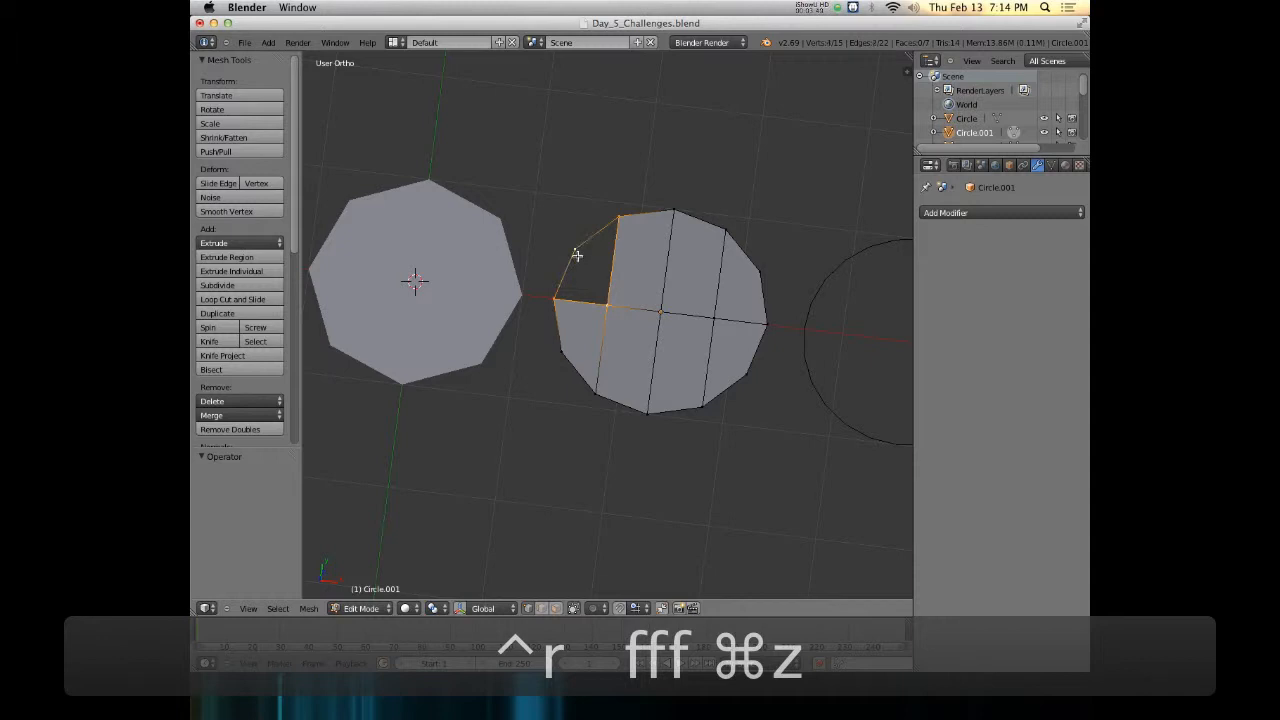
{"action": "key", "text": "f"}
{"action": "middle_click_drag", "start_coordinate": [698, 314], "coordinate": [666, 362]}
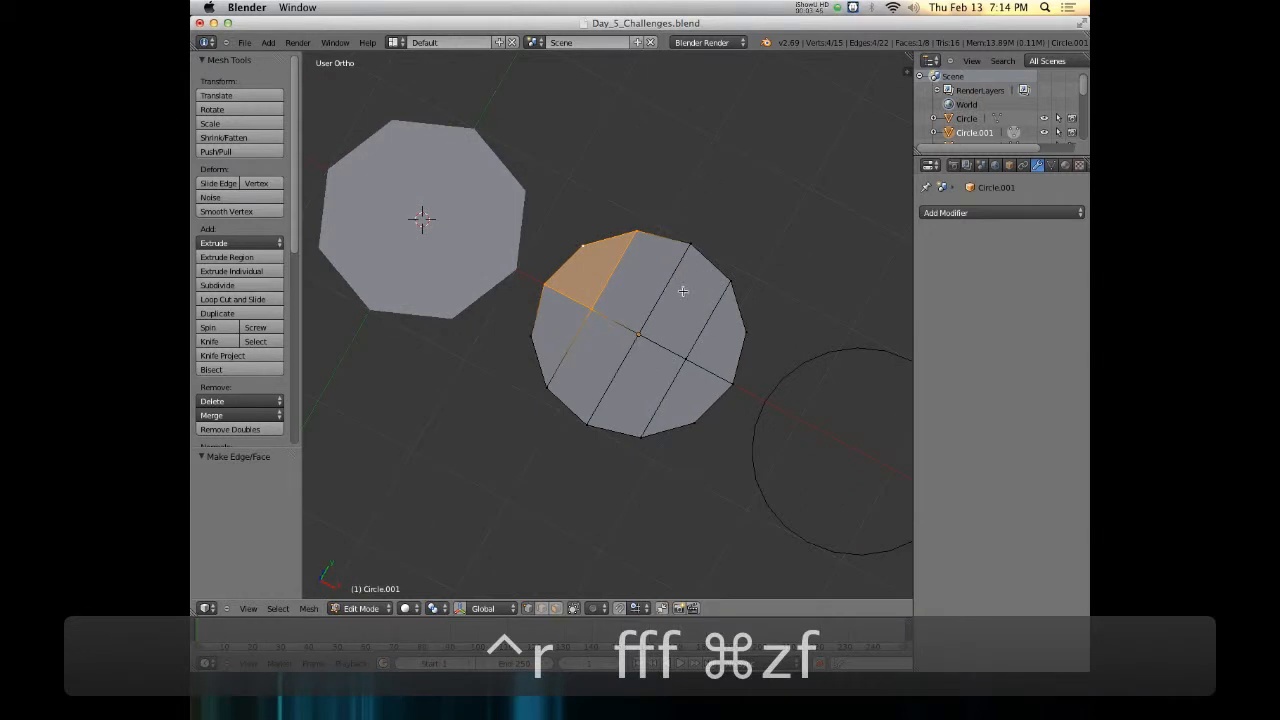
Leave the filled twelve-sided circle and enter Edit Mode on the neighbouring 24-vertex circle
{"action": "middle_click_drag", "start_coordinate": [712, 282], "coordinate": [657, 291], "text": "shift"}
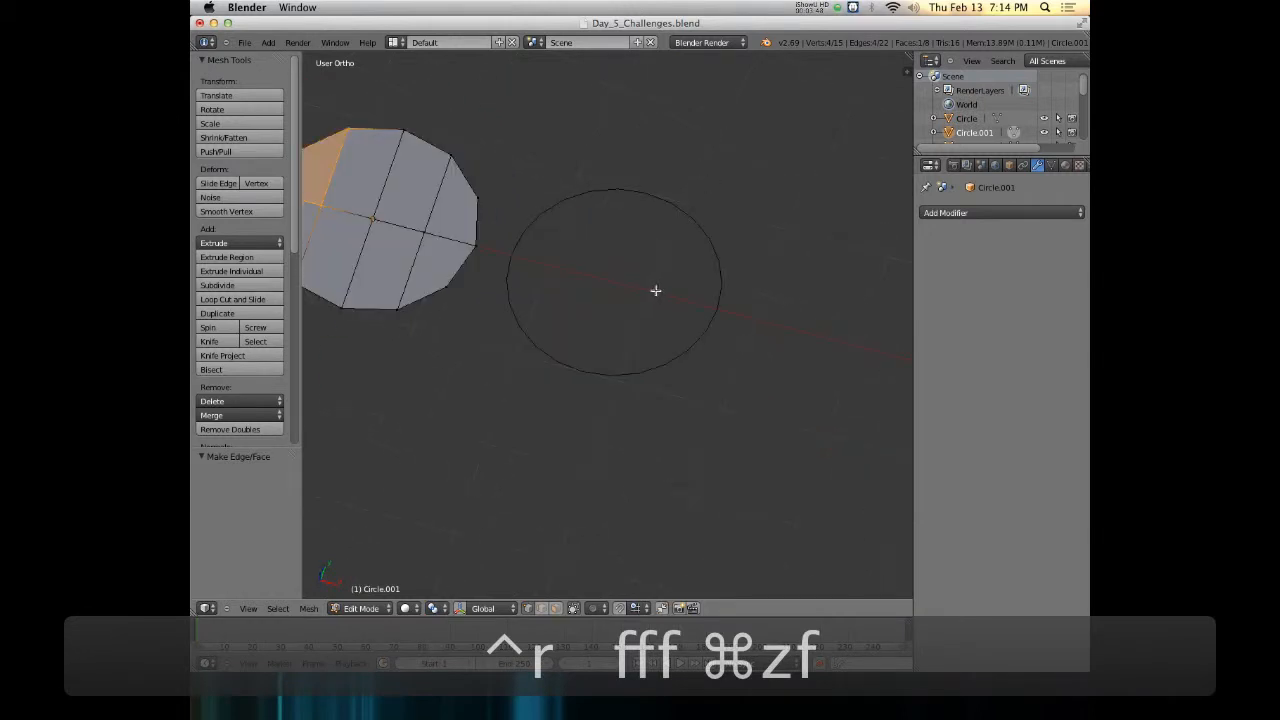
{"action": "key", "text": "Tab"}
{"action": "right_click", "coordinate": [637, 385]}
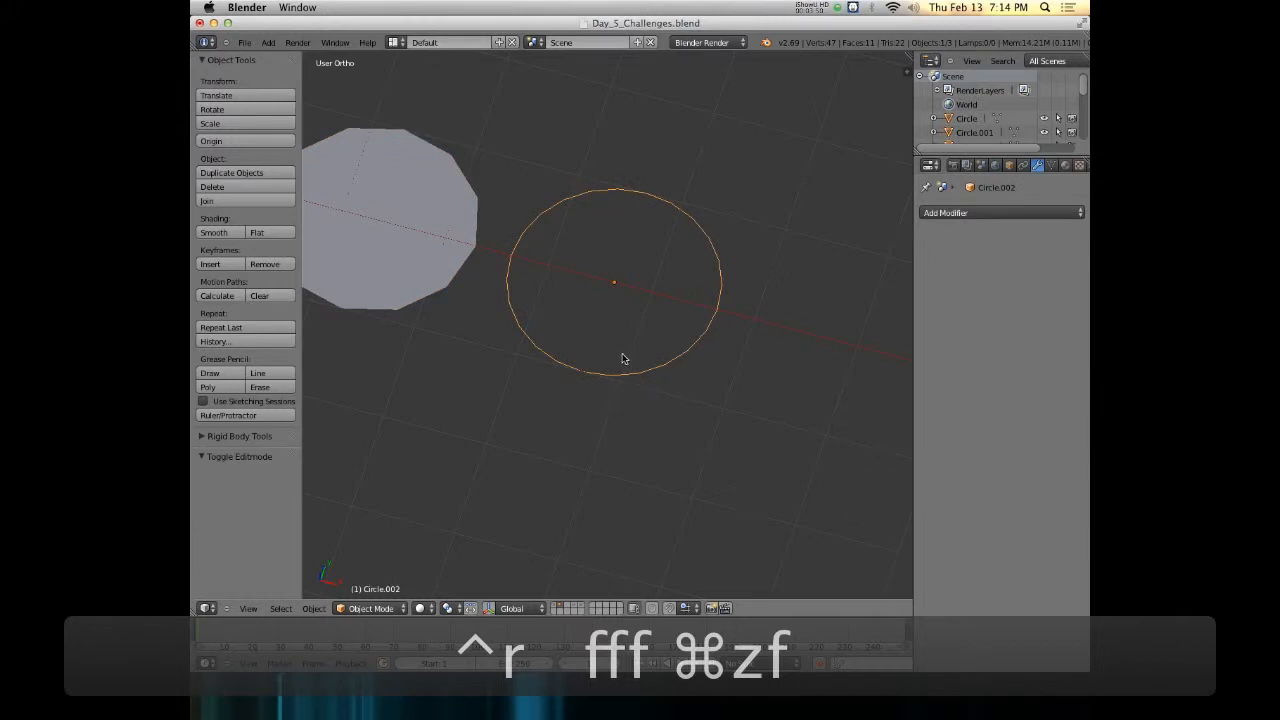
{"action": "key", "text": "Tab"}
Fill two adjacent quad strips through the middle of the 24-vertex circle, each spanning a pair of facing edges
{"action": "middle_click_drag", "start_coordinate": [606, 306], "coordinate": [653, 350]}
{"action": "right_click", "coordinate": [640, 440]}
{"action": "right_click", "coordinate": [607, 436], "text": "shift"}
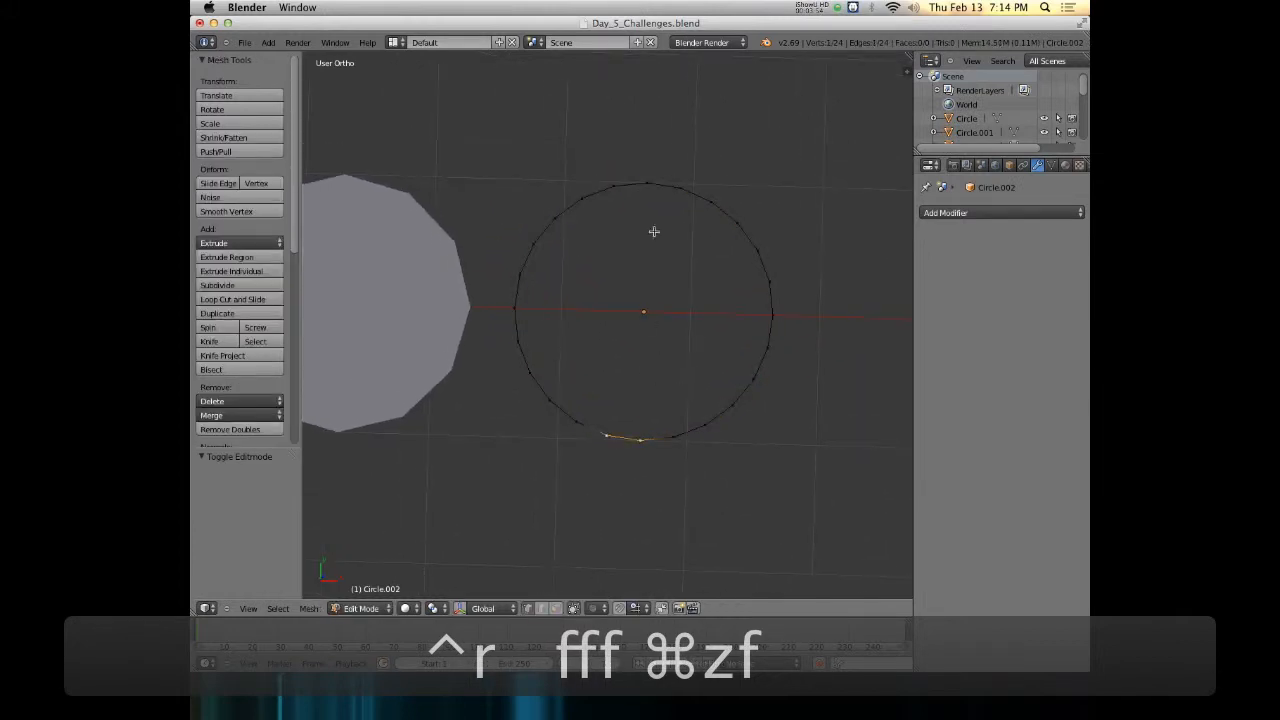
{"action": "right_click", "coordinate": [630, 187], "text": "shift"}
{"action": "right_click", "coordinate": [613, 187], "text": "shift"}
{"action": "key", "text": "f"}
{"action": "right_click", "coordinate": [646, 443]}
{"action": "right_click", "coordinate": [671, 437], "text": "shift"}
{"action": "right_click", "coordinate": [680, 189], "text": "shift"}
{"action": "right_click", "coordinate": [646, 185], "text": "shift"}
{"action": "key", "text": "f"}
Fill two more quad strips beside the middle ones, on the side away from the twelve-sided circle
{"action": "right_click", "coordinate": [680, 190]}
{"action": "right_click", "coordinate": [680, 437], "text": "shift"}
{"action": "right_click", "coordinate": [707, 429], "text": "shift"}
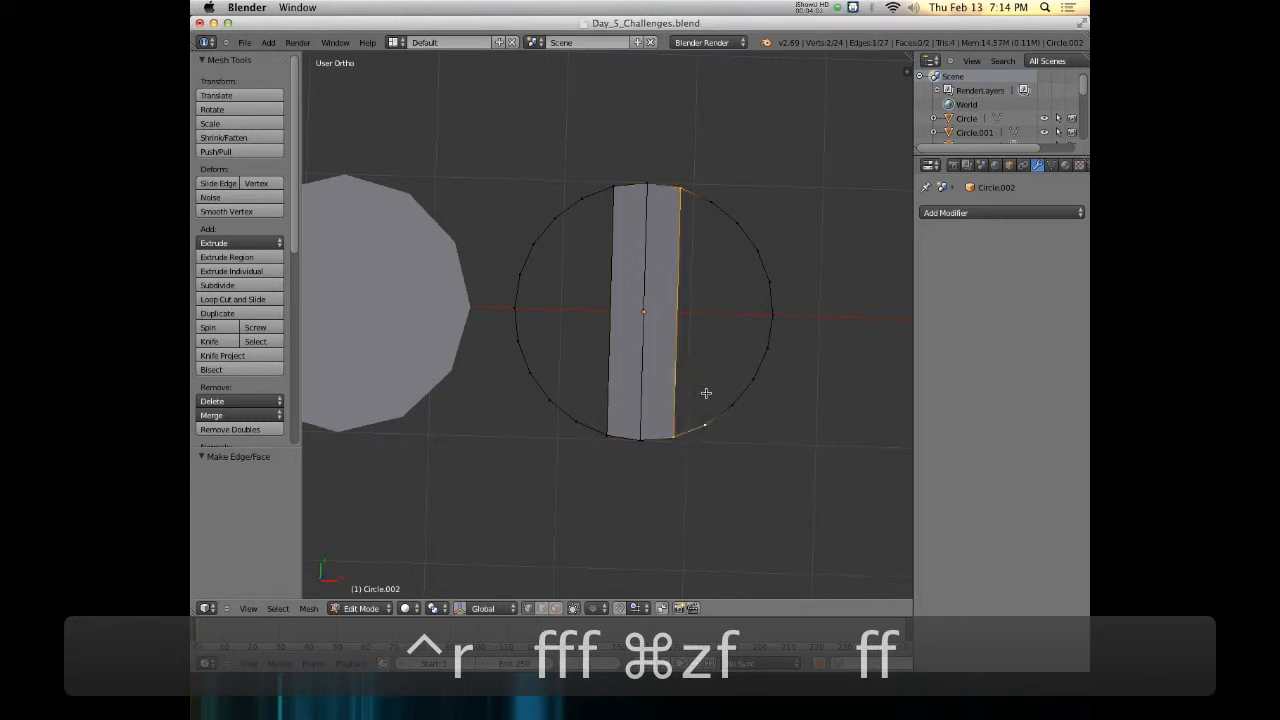
{"action": "right_click", "coordinate": [710, 205], "text": "shift"}
{"action": "key", "text": "f"}
{"action": "right_click", "coordinate": [738, 224]}
{"action": "right_click", "coordinate": [735, 403], "text": "shift"}
{"action": "right_click", "coordinate": [708, 426], "text": "shift"}
{"action": "right_click", "coordinate": [709, 207], "text": "shift"}
{"action": "key", "text": "f"}
Fill two more quad strips beside the middle ones, on the side facing the twelve-sided circle
{"action": "right_click", "coordinate": [604, 187]}
{"action": "right_click", "coordinate": [581, 197], "text": "shift"}
{"action": "right_click", "coordinate": [574, 419], "text": "shift"}
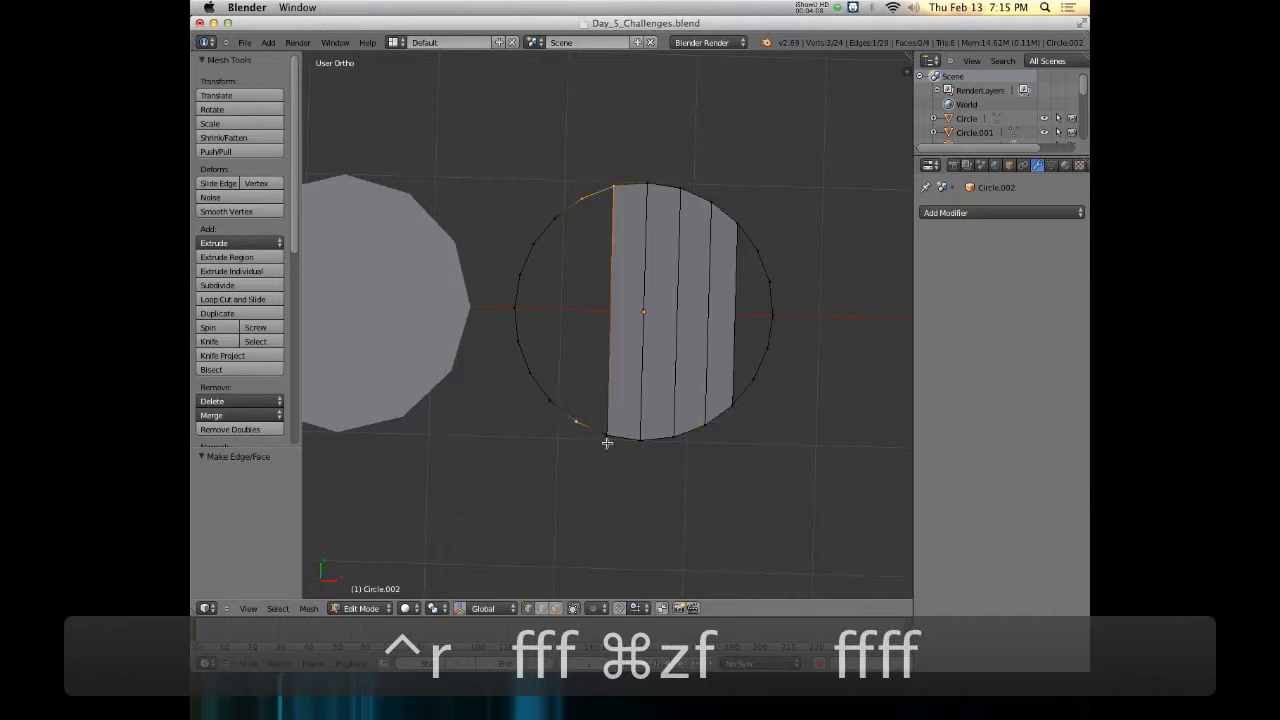
{"action": "key", "text": "f"}
{"action": "right_click", "coordinate": [566, 420]}
{"action": "right_click", "coordinate": [557, 408], "text": "shift"}
{"action": "right_click", "coordinate": [581, 199], "text": "shift"}
{"action": "right_click", "coordinate": [556, 217], "text": "shift"}
{"action": "key", "text": "f"}
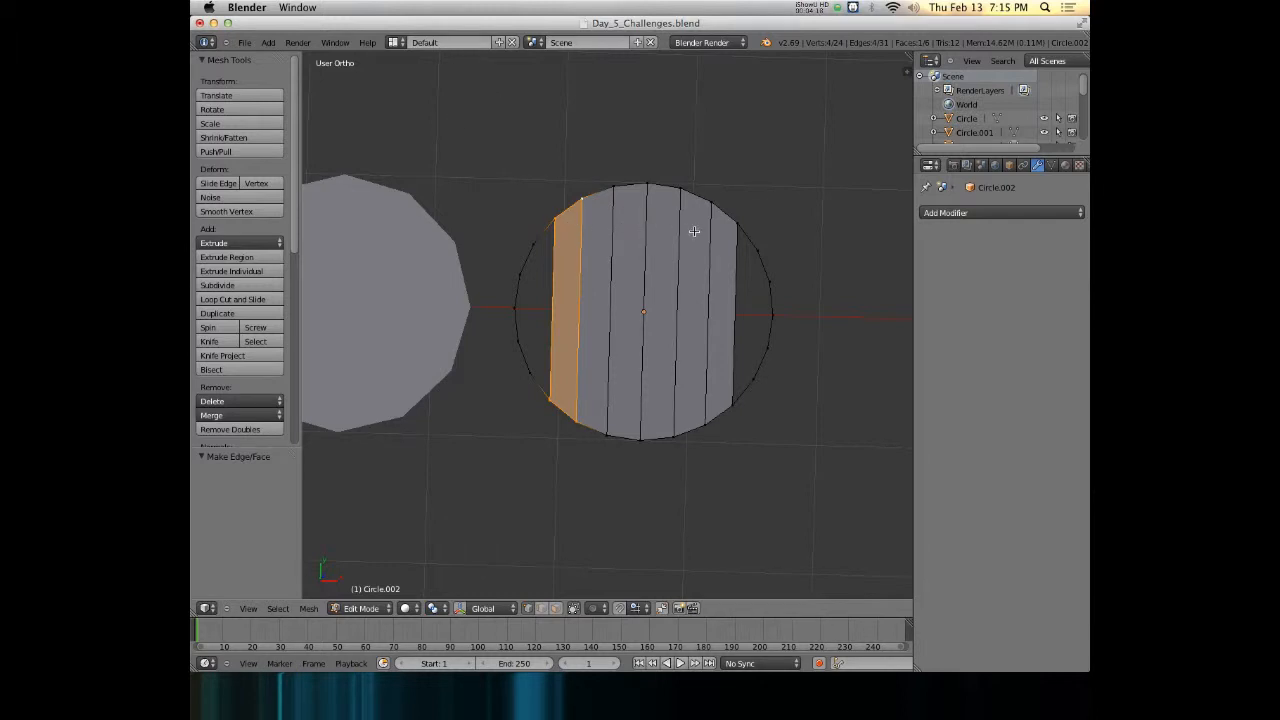
Sketch four roughly horizontal grease pencil lines across the six strips to indicate the crosswise cuts
{"action": "key", "text": "d"}
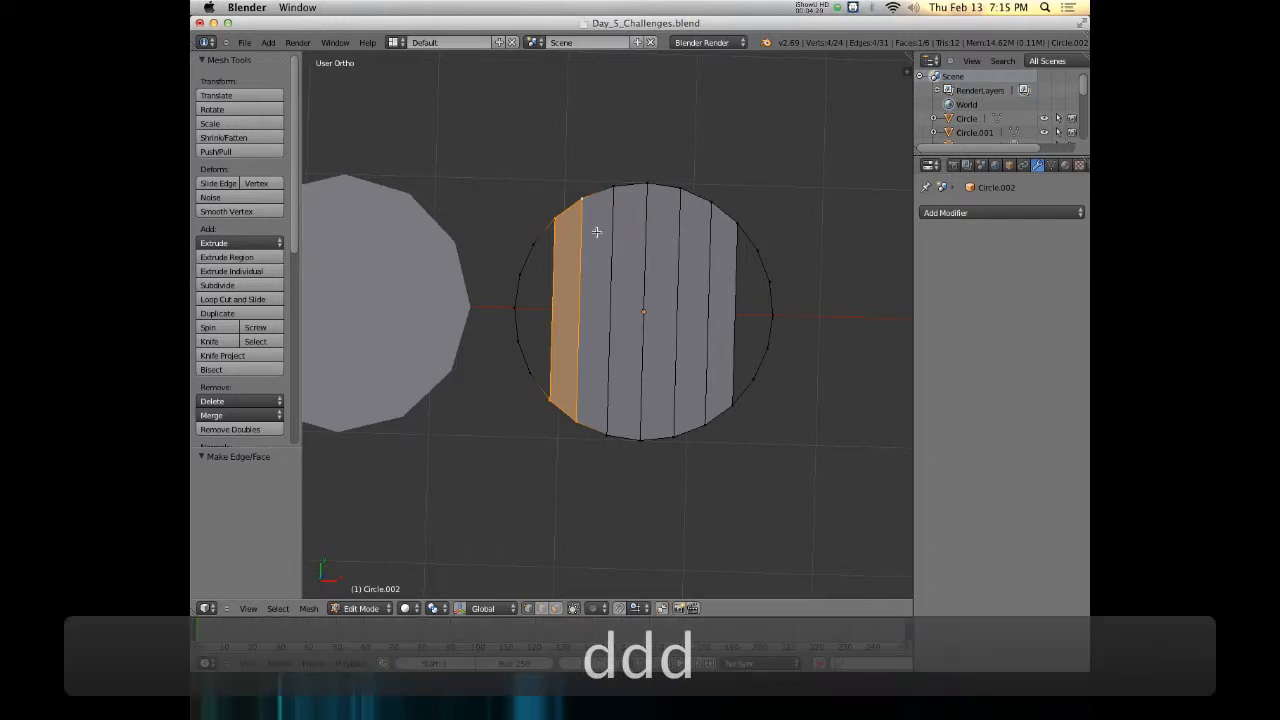
{"action": "left_click_drag", "start_coordinate": [552, 245], "coordinate": [758, 243]}
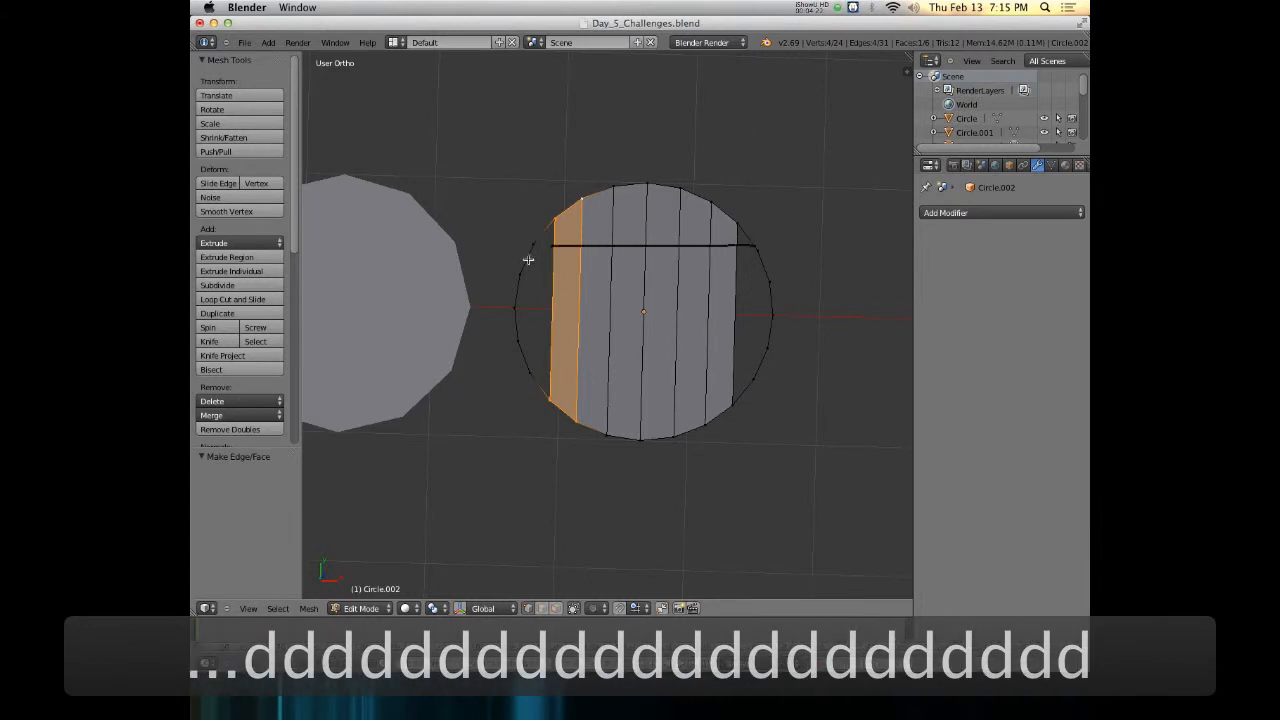
{"action": "left_click_drag", "start_coordinate": [526, 274], "coordinate": [758, 288]}
{"action": "left_click_drag", "start_coordinate": [529, 307], "coordinate": [772, 316]}
{"action": "left_click_drag", "start_coordinate": [527, 345], "coordinate": [778, 354]}
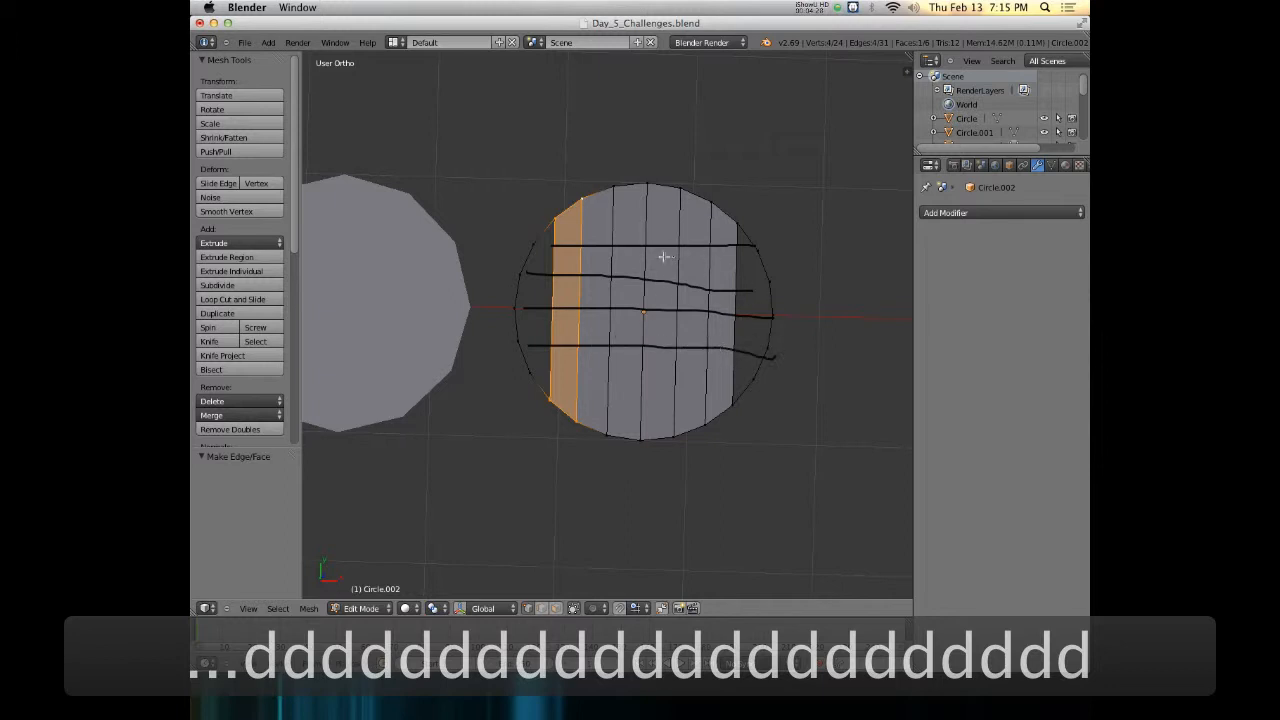
Erase the uppermost grease pencil line, unlink the remaining grease pencil drawing and return to the top view
{"action": "mouse_move", "coordinate": [705, 252]}
{"action": "middle_mouse_down"}
{"action": "mouse_move", "coordinate": [745, 250]}
{"action": "mouse_move", "coordinate": [740, 229]}
{"action": "middle_mouse_up"}
{"action": "mouse_move", "coordinate": [704, 217]}
{"action": "right_mouse_down"}
{"action": "mouse_move", "coordinate": [527, 243]}
{"action": "mouse_move", "coordinate": [766, 212]}
{"action": "right_mouse_up"}
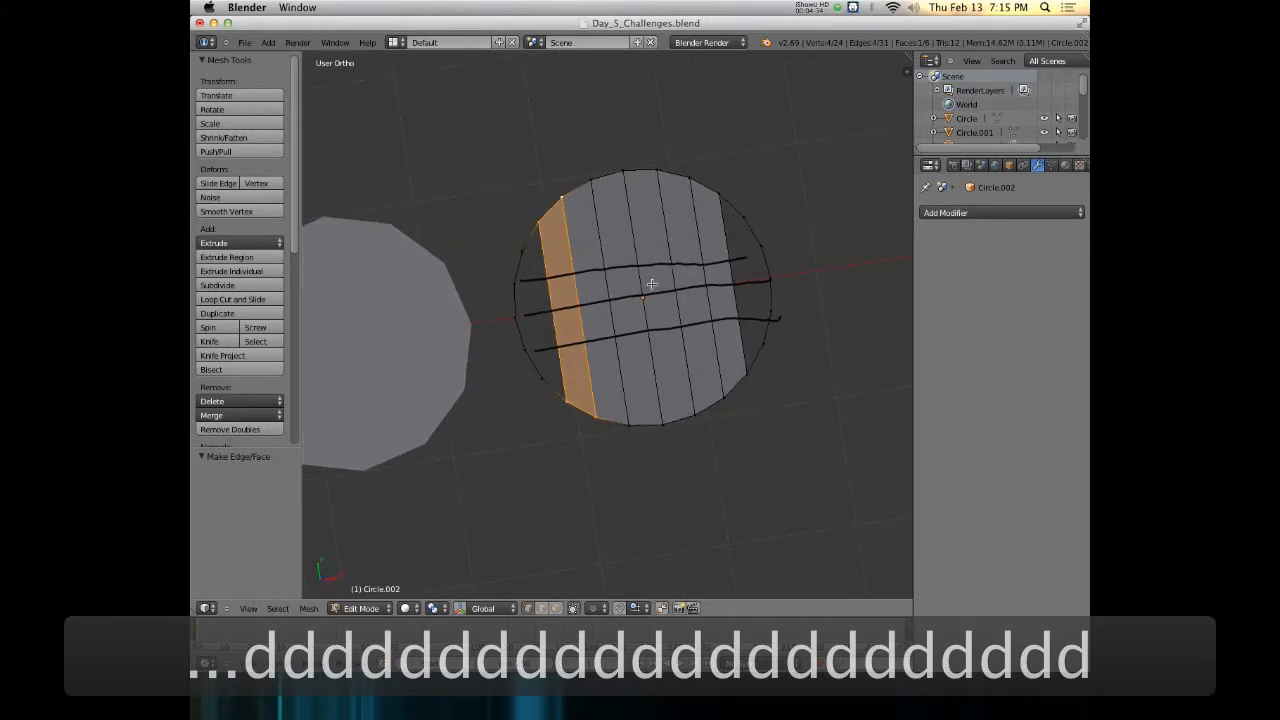
{"action": "key", "text": "n"}
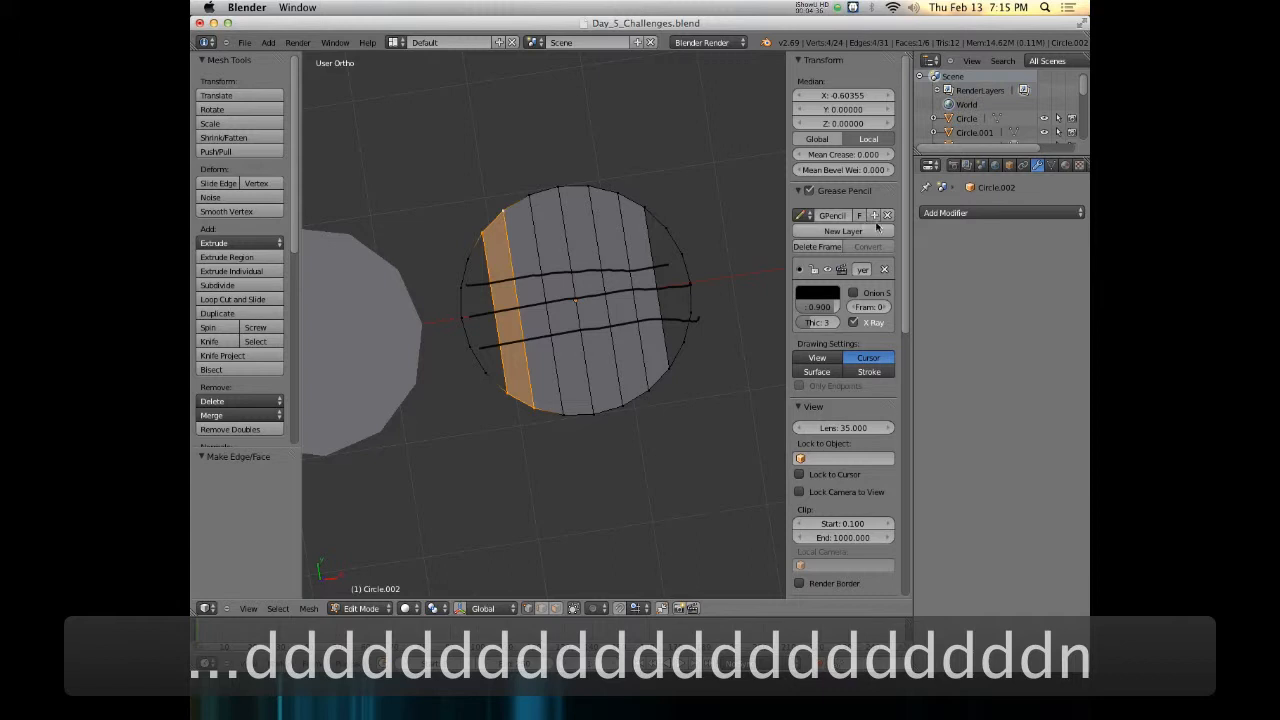
{"action": "left_click", "coordinate": [886, 216]}
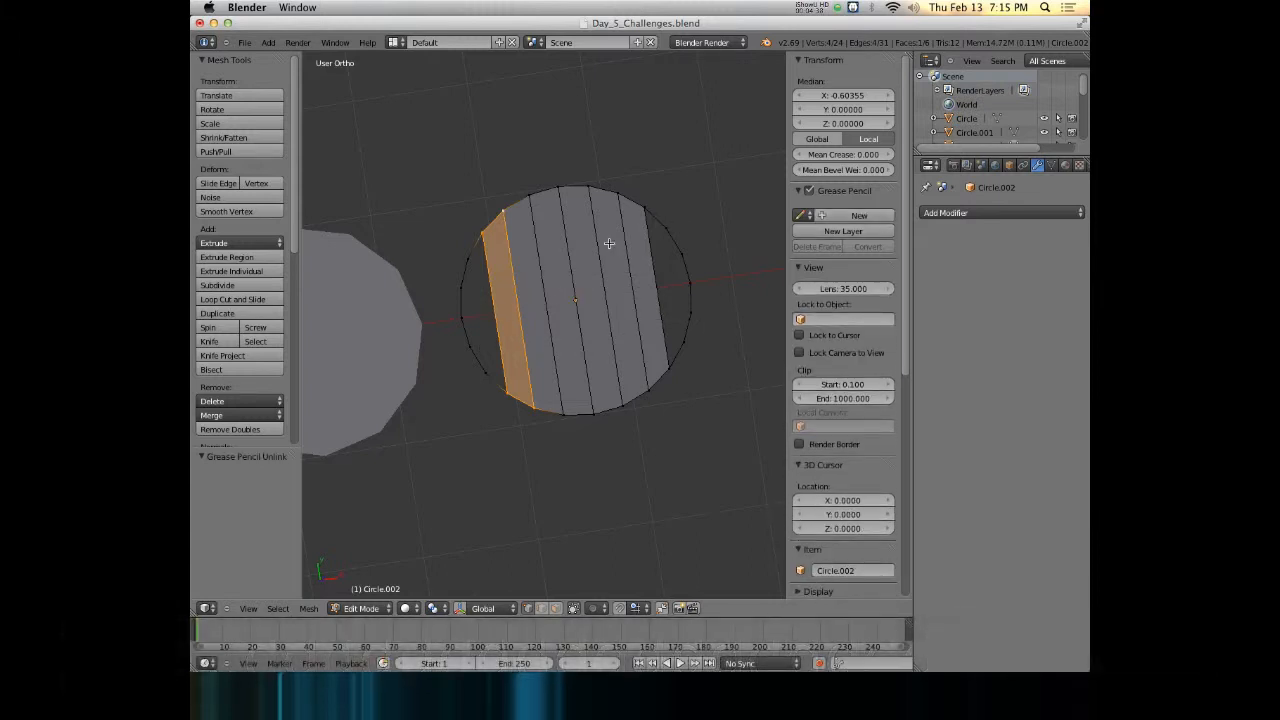
{"action": "key", "text": "7"}
{"action": "key", "text": "n"}
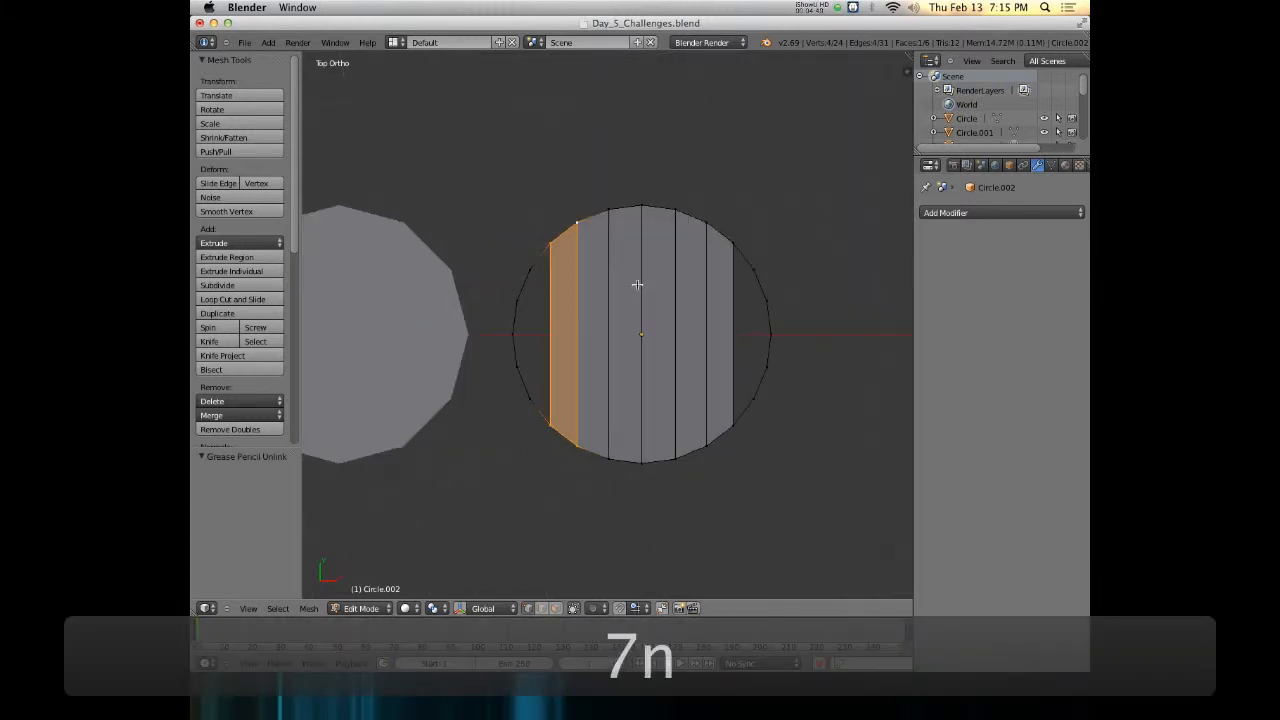
Add three evenly spaced loop cuts crosswise through the six strips, without sliding them
{"action": "key", "text": "ctrl+r"}
{"action": "scroll", "coordinate": [692, 345], "scroll_direction": "up", "scroll_amount": 1}
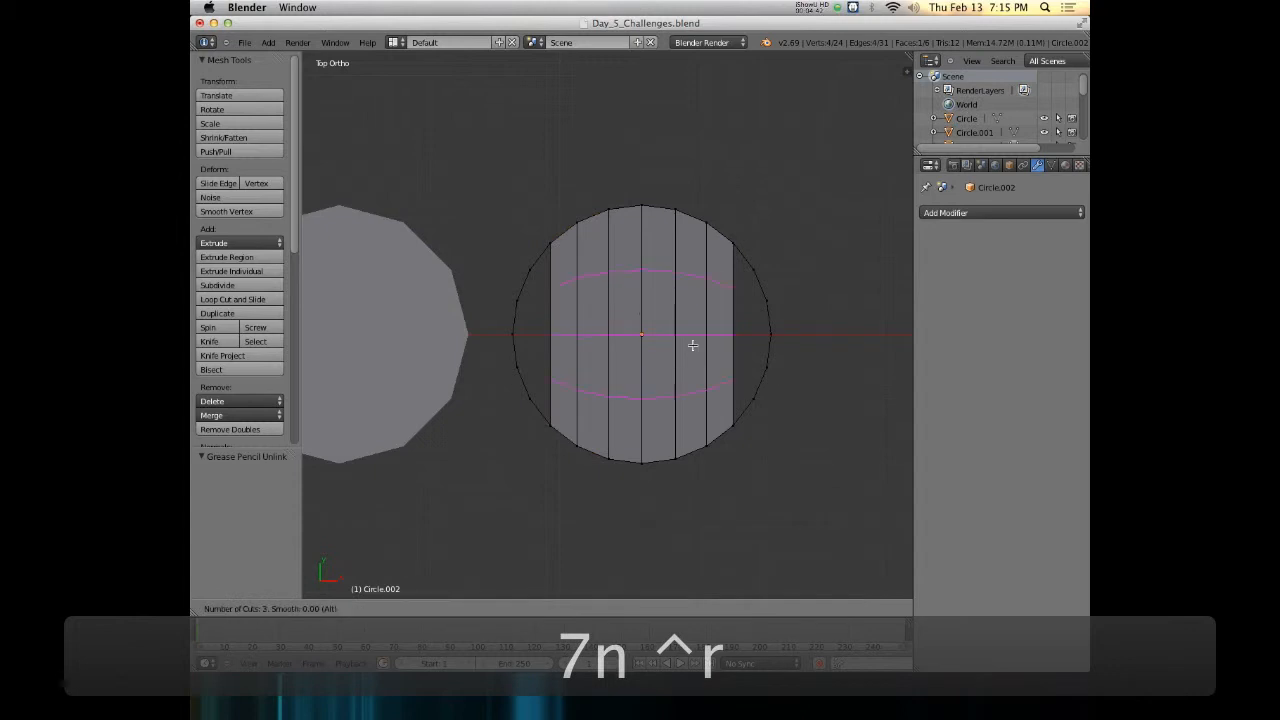
{"action": "left_click", "coordinate": [693, 345]}
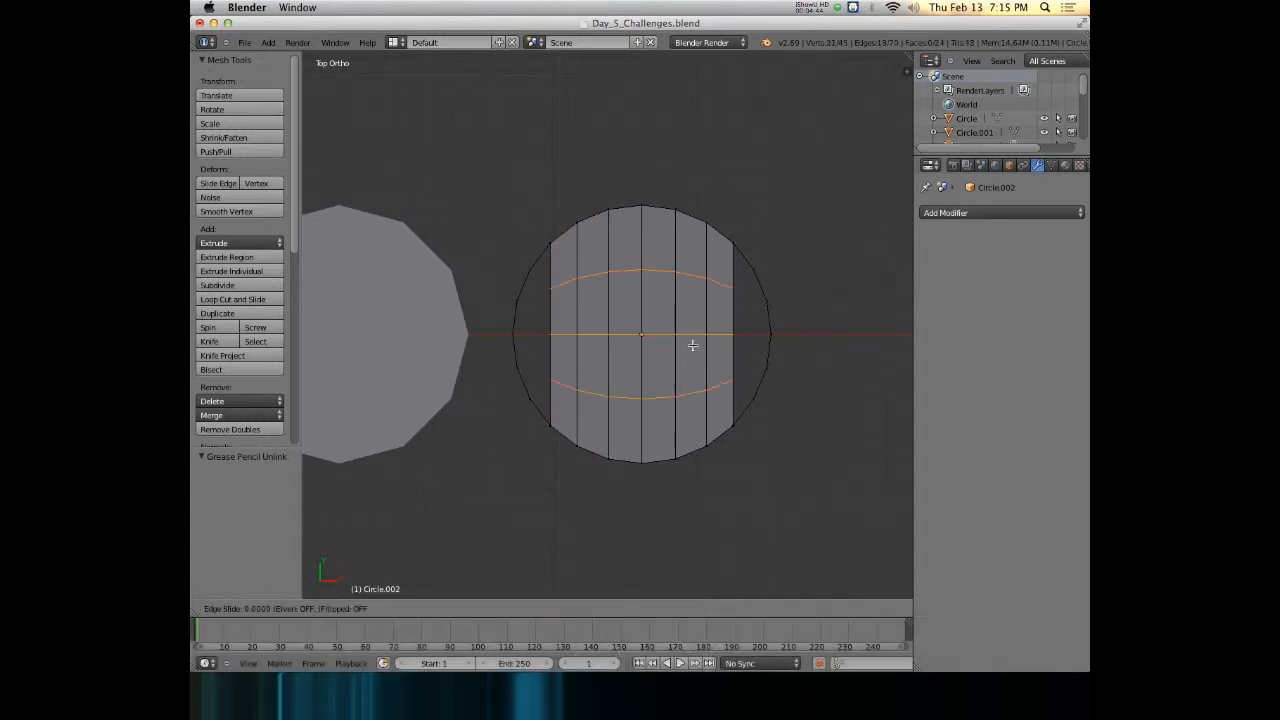
{"action": "right_click", "coordinate": [693, 344]}
Switch to edge selection and fill the two quads beside the centre line on the side away from the twelve-sided circle
{"action": "key", "text": "ctrl+Tab"}
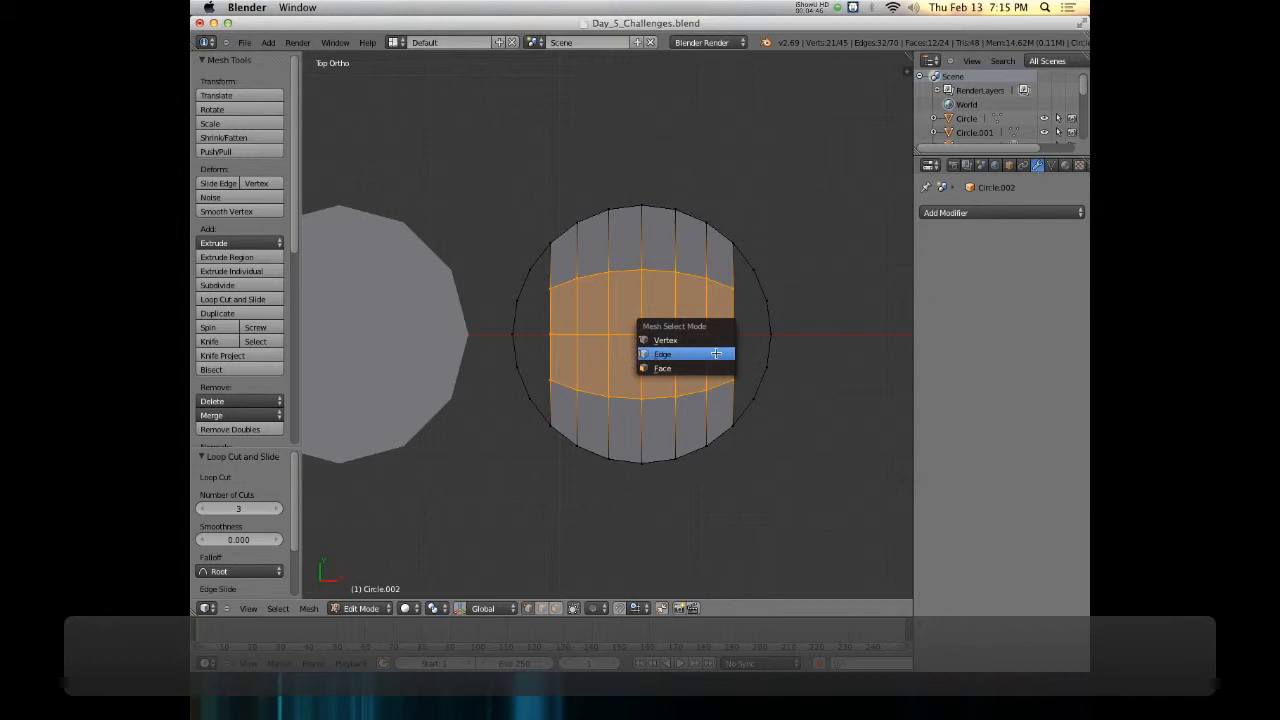
{"action": "left_click", "coordinate": [717, 350]}
{"action": "key", "text": "f"}
{"action": "right_click", "coordinate": [734, 357]}
{"action": "right_click", "coordinate": [766, 357], "text": "shift"}
{"action": "key", "text": "f"}
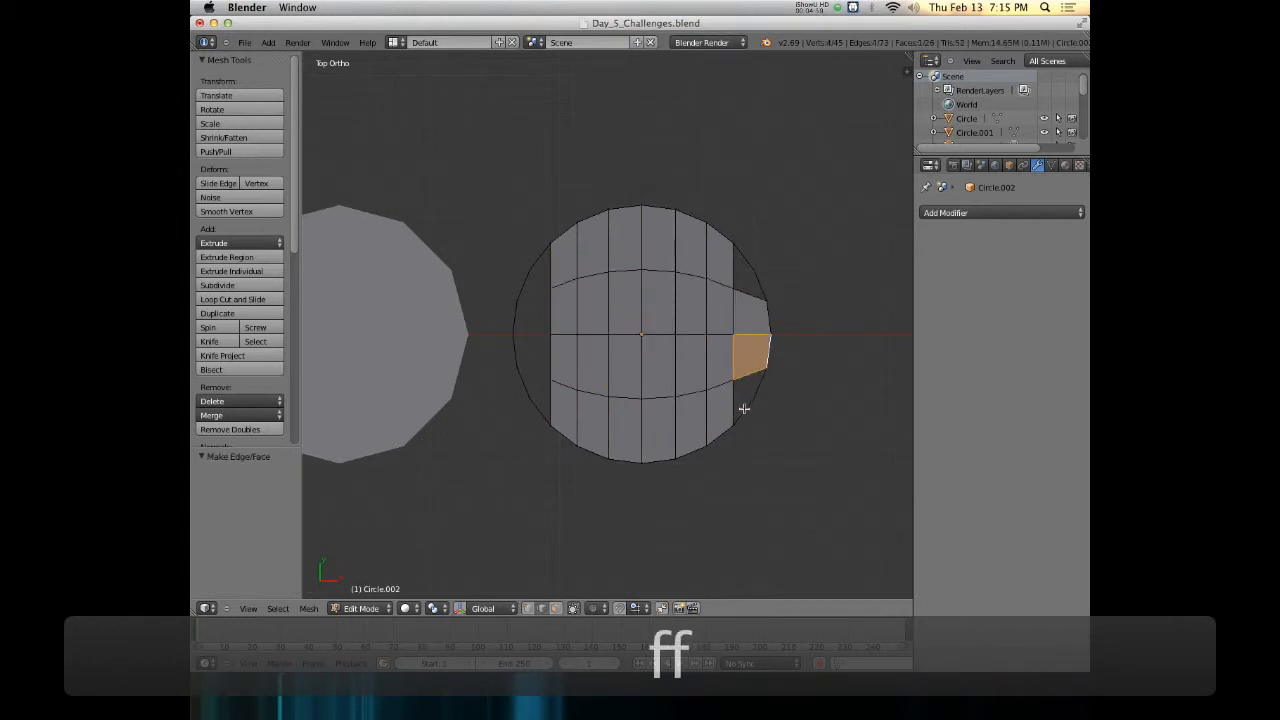
Fill the two quads beside the centre line on the side facing the twelve-sided circle
{"action": "right_click", "coordinate": [536, 357]}
{"action": "right_click", "coordinate": [514, 350], "text": "shift"}
{"action": "key", "text": "f"}
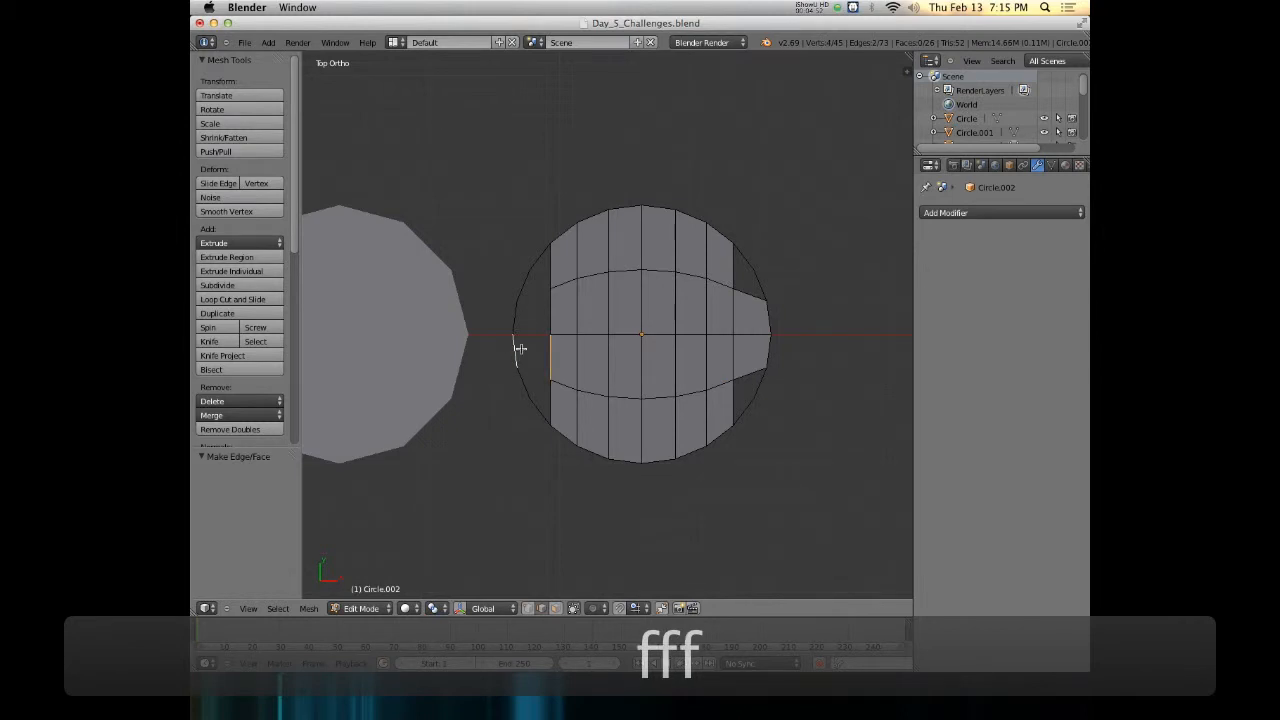
{"action": "right_click", "coordinate": [548, 318]}
{"action": "right_click", "coordinate": [512, 314], "text": "shift"}
{"action": "key", "text": "f"}
Fill the two corner gaps on the side facing the twelve-sided circle with quads
{"action": "right_click", "coordinate": [549, 268]}
{"action": "right_click", "coordinate": [532, 292], "text": "shift"}
{"action": "key", "text": "f"}
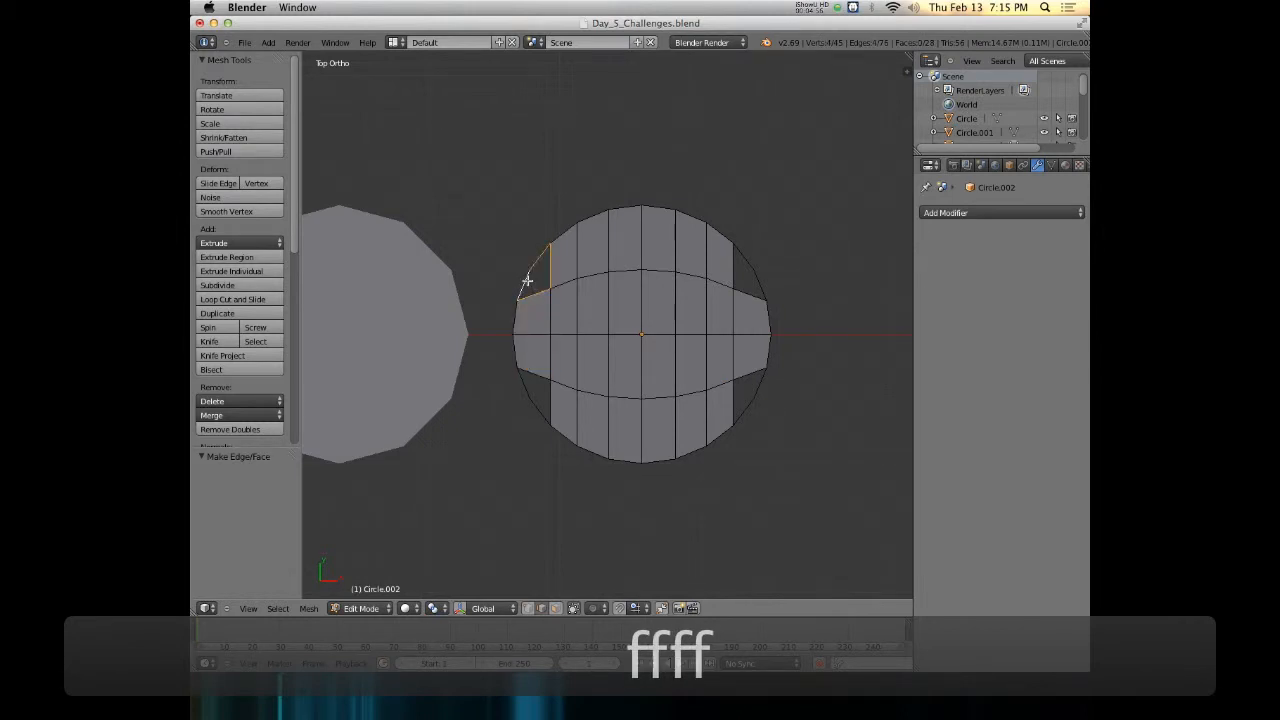
{"action": "key", "text": "f"}
{"action": "right_click", "coordinate": [540, 380]}
{"action": "right_click", "coordinate": [529, 386], "text": "shift"}
{"action": "key", "text": "f"}
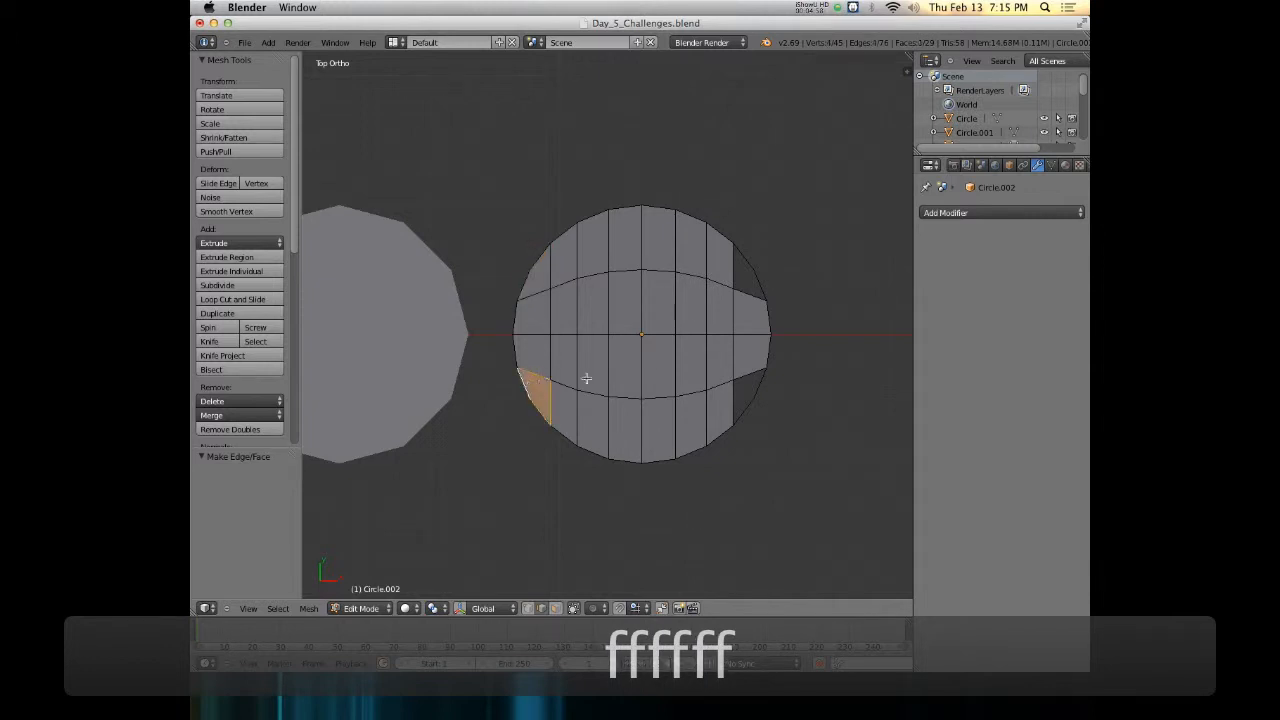
Fill the last two corner gaps, on the side away from the twelve-sided circle, with quads
{"action": "right_click", "coordinate": [741, 302]}
{"action": "right_click", "coordinate": [751, 277], "text": "shift"}
{"action": "key", "text": "f"}
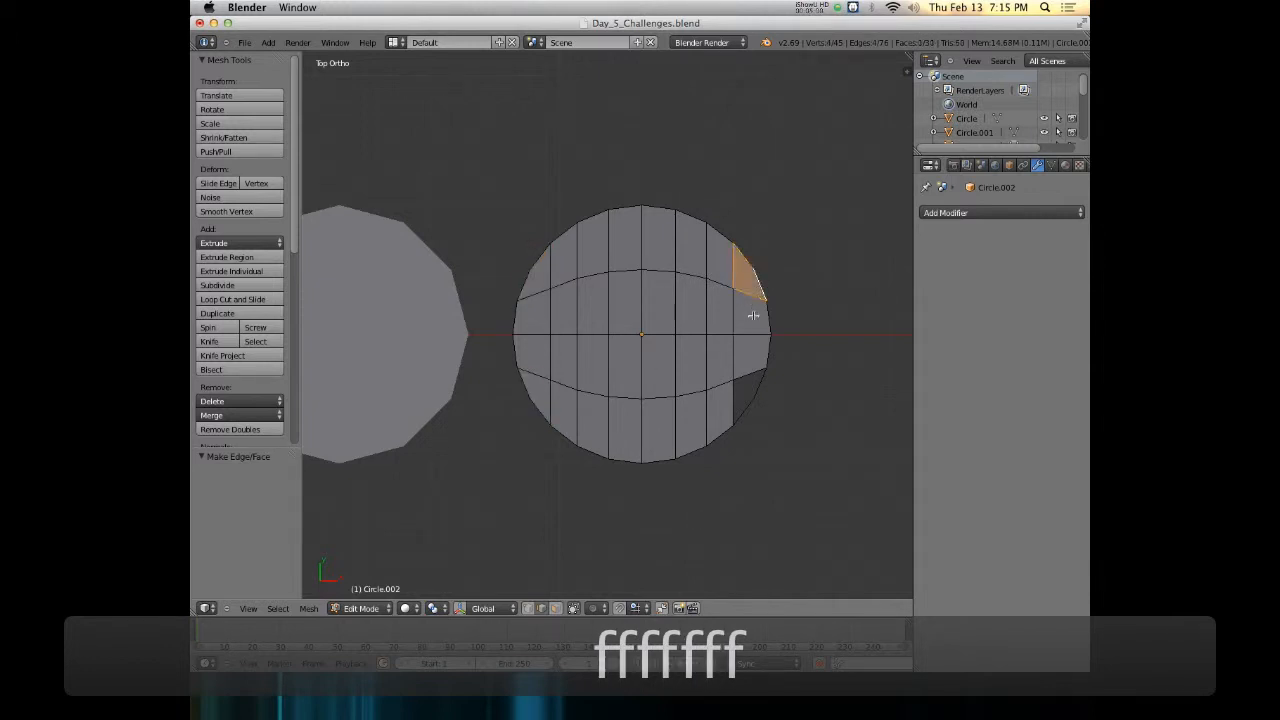
{"action": "right_click", "coordinate": [729, 408]}
{"action": "right_click", "coordinate": [749, 392], "text": "shift"}
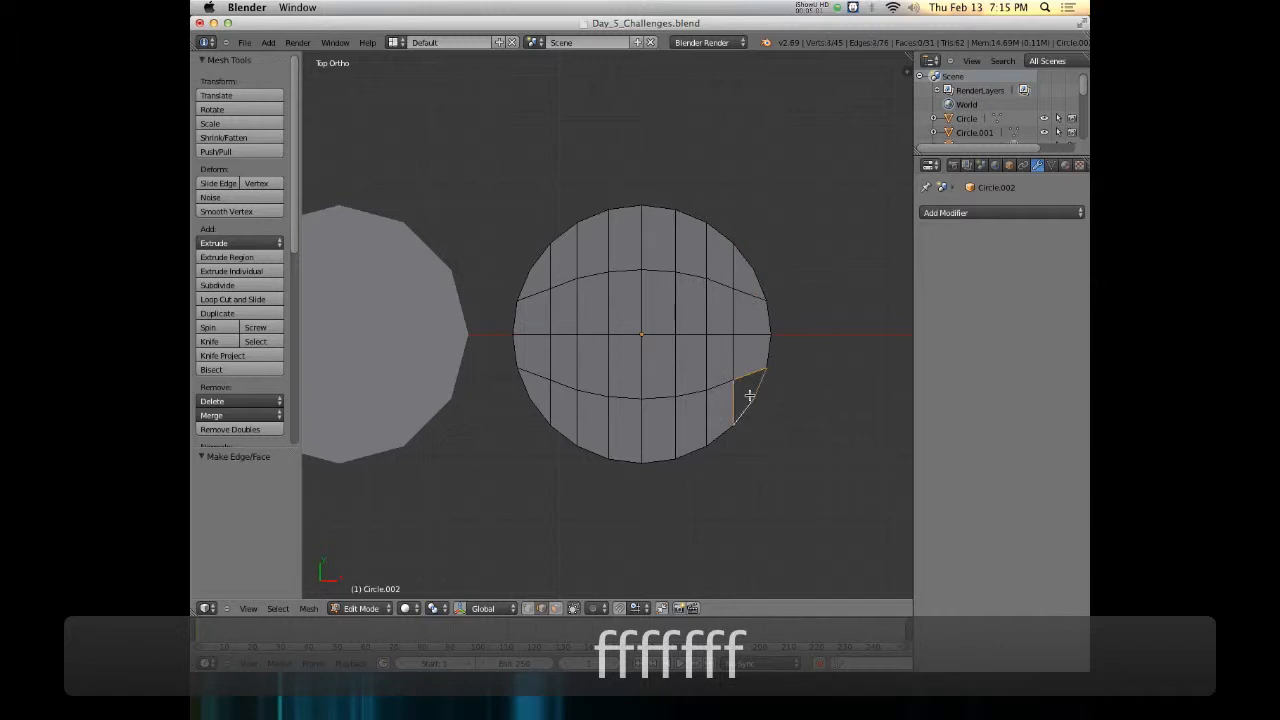
{"action": "key", "text": "f"}
{"action": "middle_click_drag", "start_coordinate": [735, 417], "coordinate": [713, 369]}
{"action": "scroll", "coordinate": [692, 351], "scroll_direction": "up", "scroll_amount": 4}
{"action": "scroll", "coordinate": [691, 349], "scroll_direction": "down", "scroll_amount": 4}
Switch to vertex selection, circle-select all interior vertices of the 24-vertex circle and delete them, leaving only its outline
{"action": "key", "text": "ctrl+Tab"}
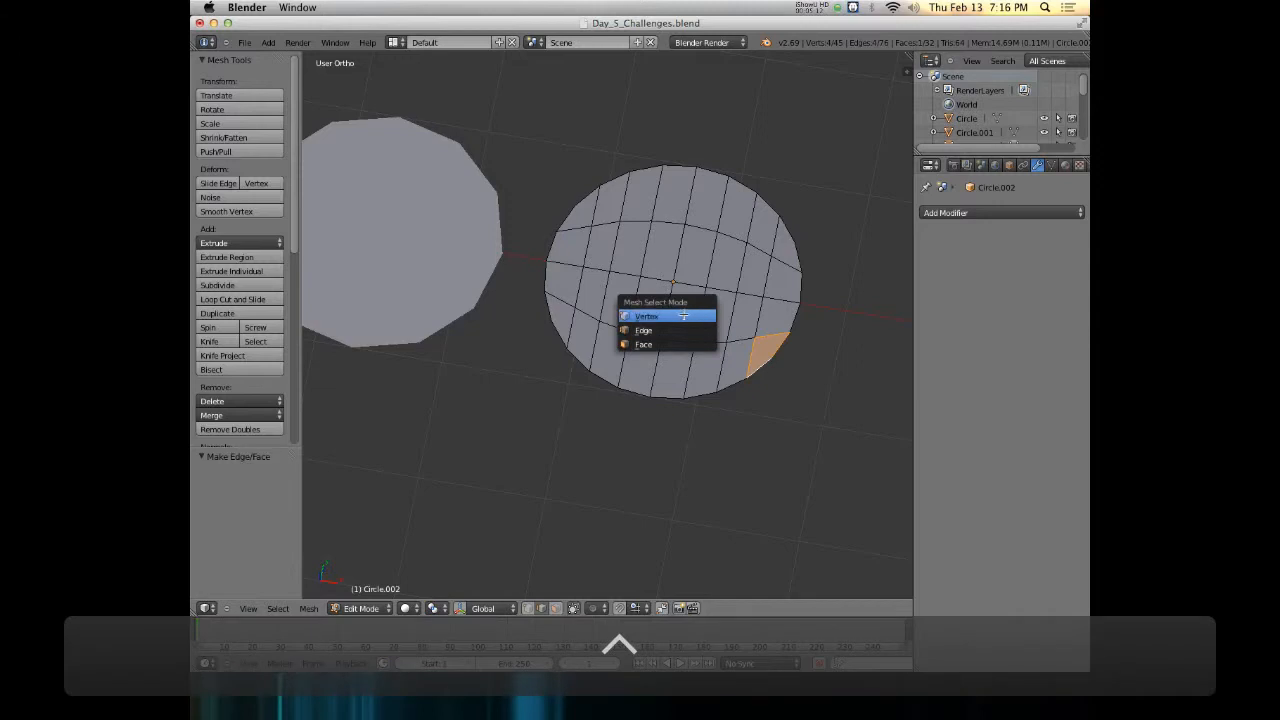
{"action": "left_click", "coordinate": [700, 315]}
{"action": "key", "text": "a"}
{"action": "key", "text": "c"}
{"action": "mouse_move", "coordinate": [749, 337]}
{"action": "left_mouse_down"}
{"action": "mouse_move", "coordinate": [600, 305]}
{"action": "mouse_move", "coordinate": [645, 271]}
{"action": "mouse_move", "coordinate": [766, 271]}
{"action": "mouse_move", "coordinate": [745, 222]}
{"action": "mouse_move", "coordinate": [600, 235]}
{"action": "left_mouse_up"}
{"action": "key", "text": "x"}
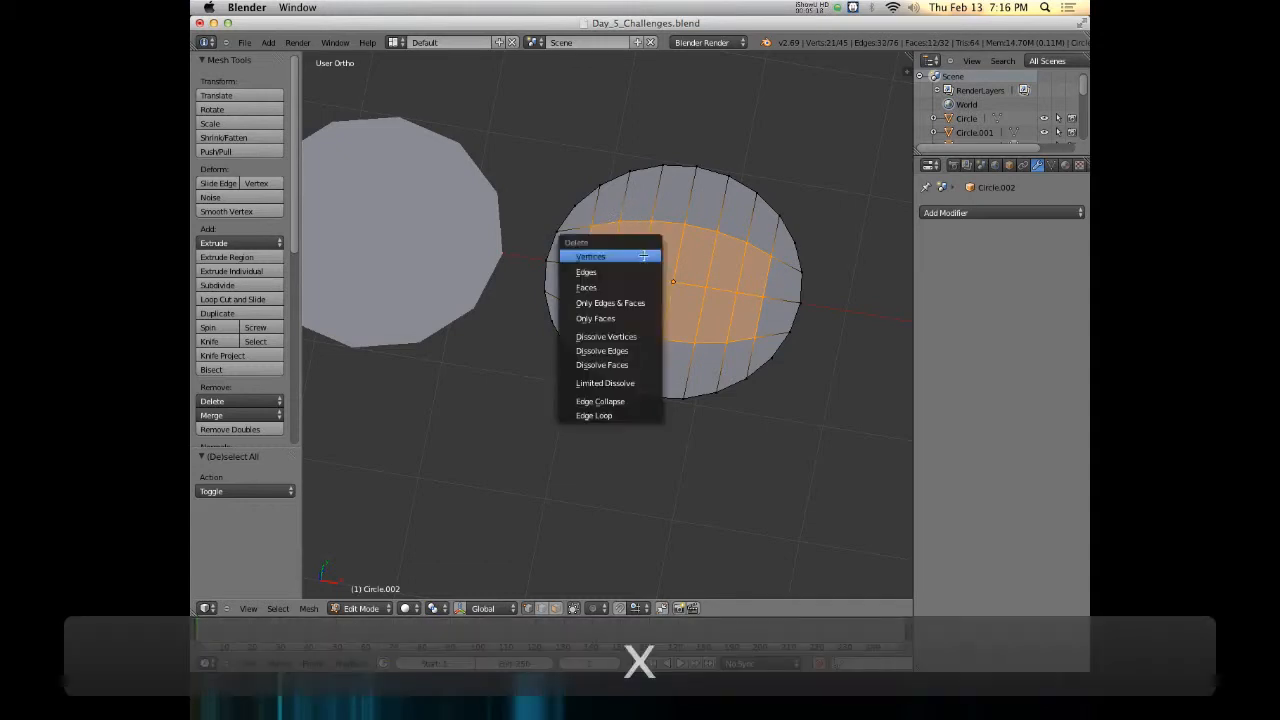
{"action": "left_click", "coordinate": [645, 256]}
Extrude the 24-vertex circle's outline and scale the new loop inward to about 0.81 to form a ring of quads
{"action": "middle_click_drag", "start_coordinate": [660, 290], "coordinate": [683, 313]}
{"action": "key", "text": "a"}
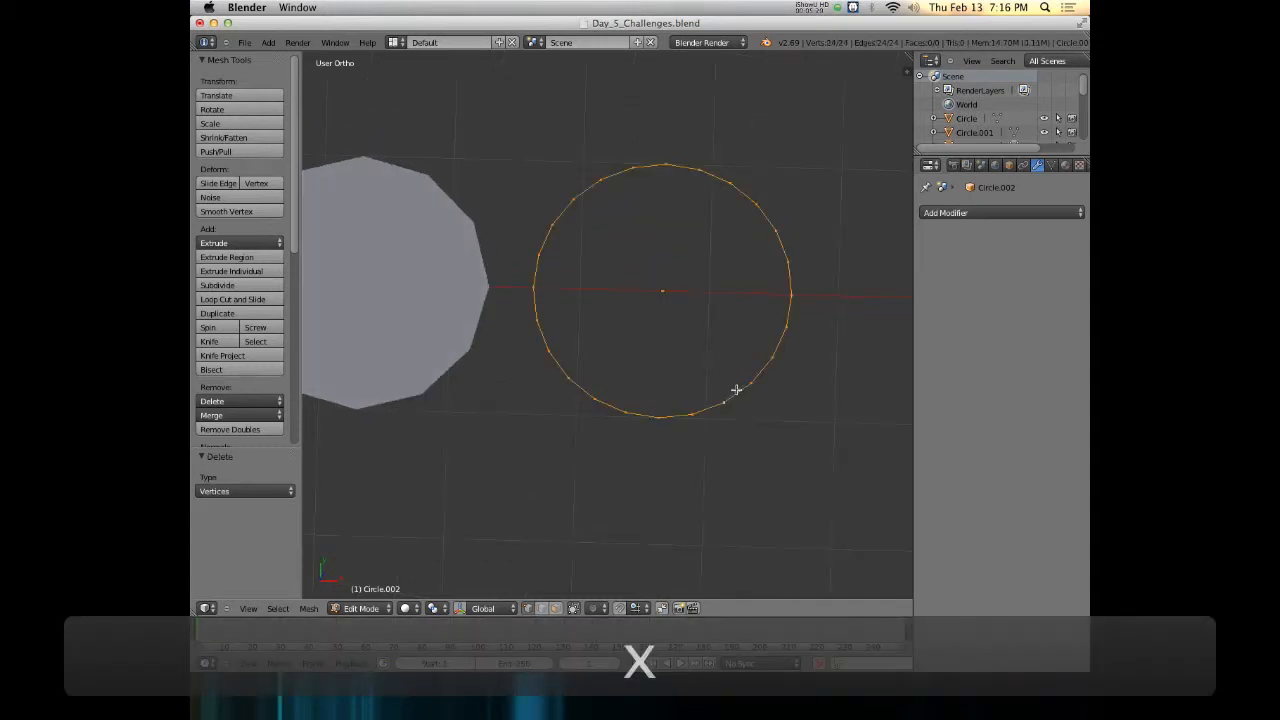
{"action": "key", "text": "e"}
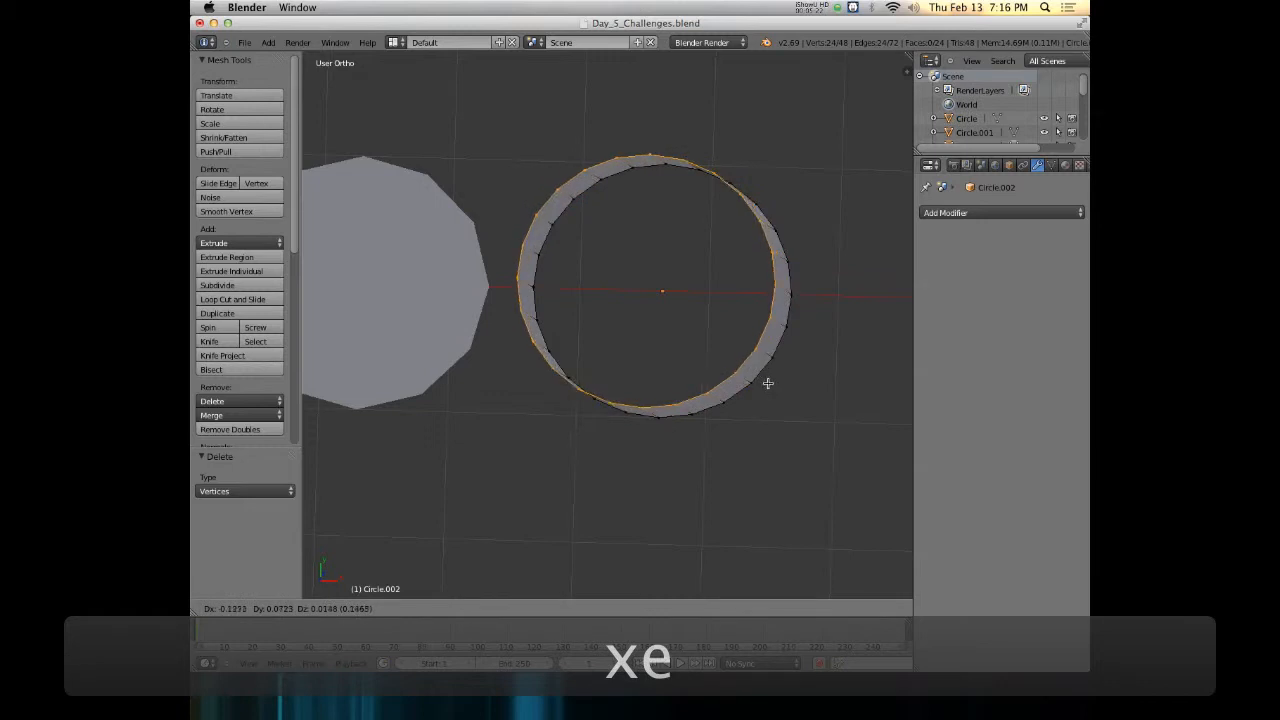
{"action": "left_click", "coordinate": [766, 368]}
{"action": "key", "text": "s"}
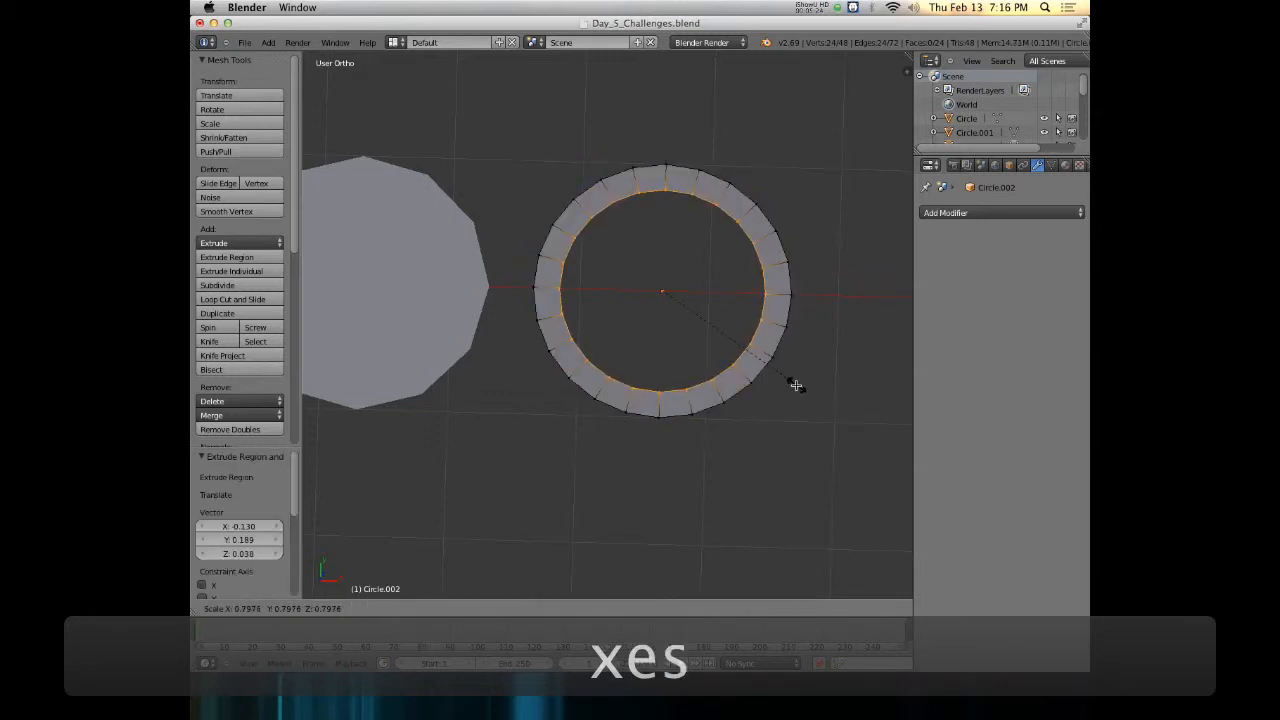
{"action": "left_click", "coordinate": [796, 385]}
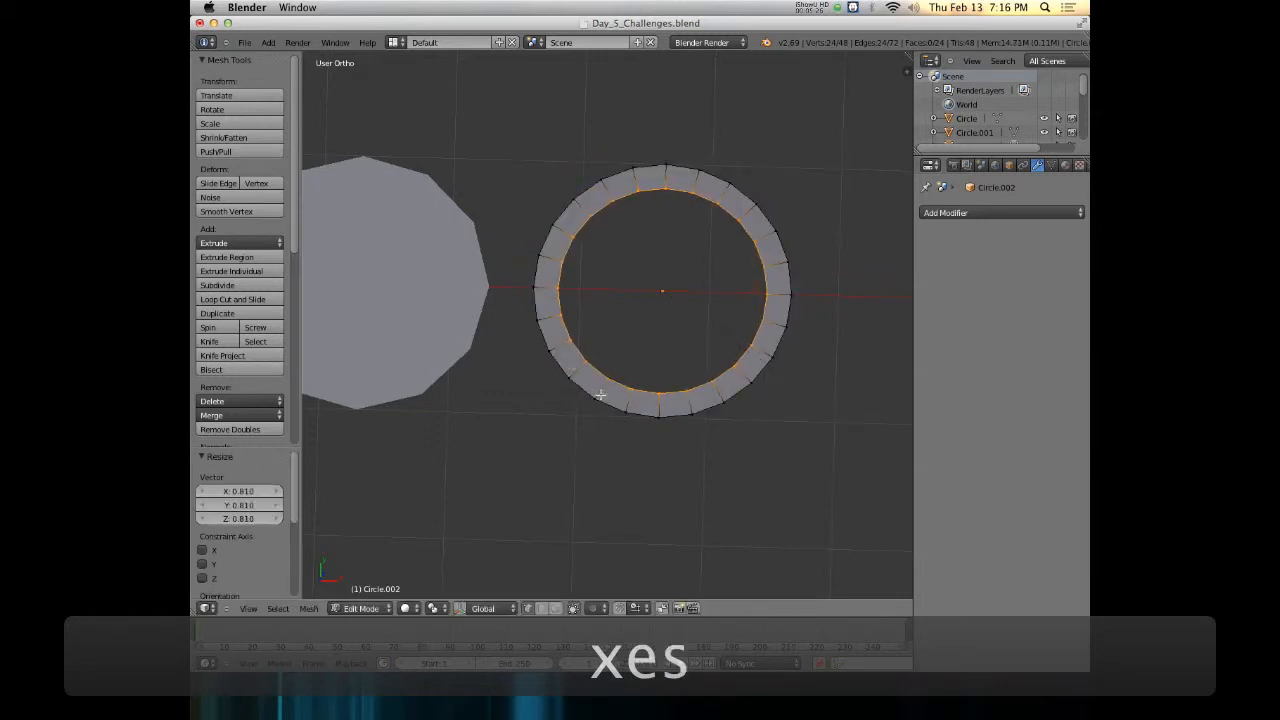
{"action": "middle_click_drag", "start_coordinate": [744, 372], "coordinate": [742, 308]}
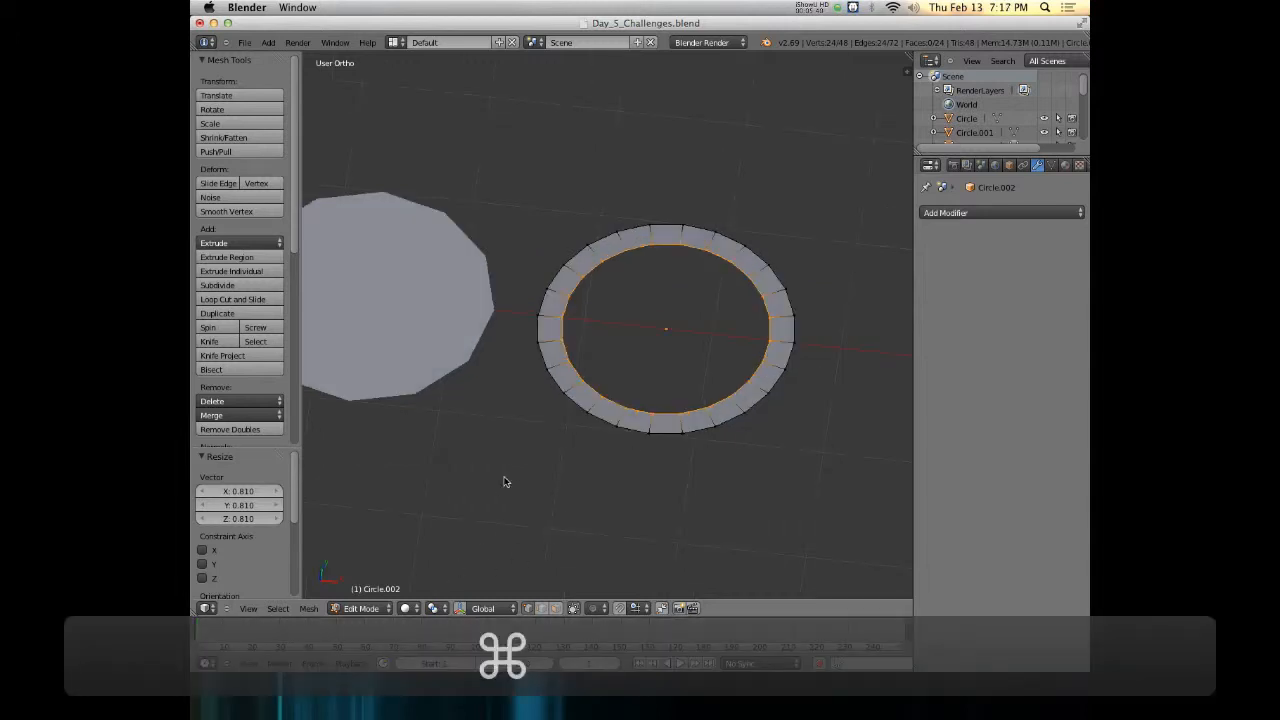
Leave Edit Mode, switch to an empty layer and add a cube at the origin
{"action": "key", "text": "Tab"}
{"action": "left_click", "coordinate": [568, 607]}
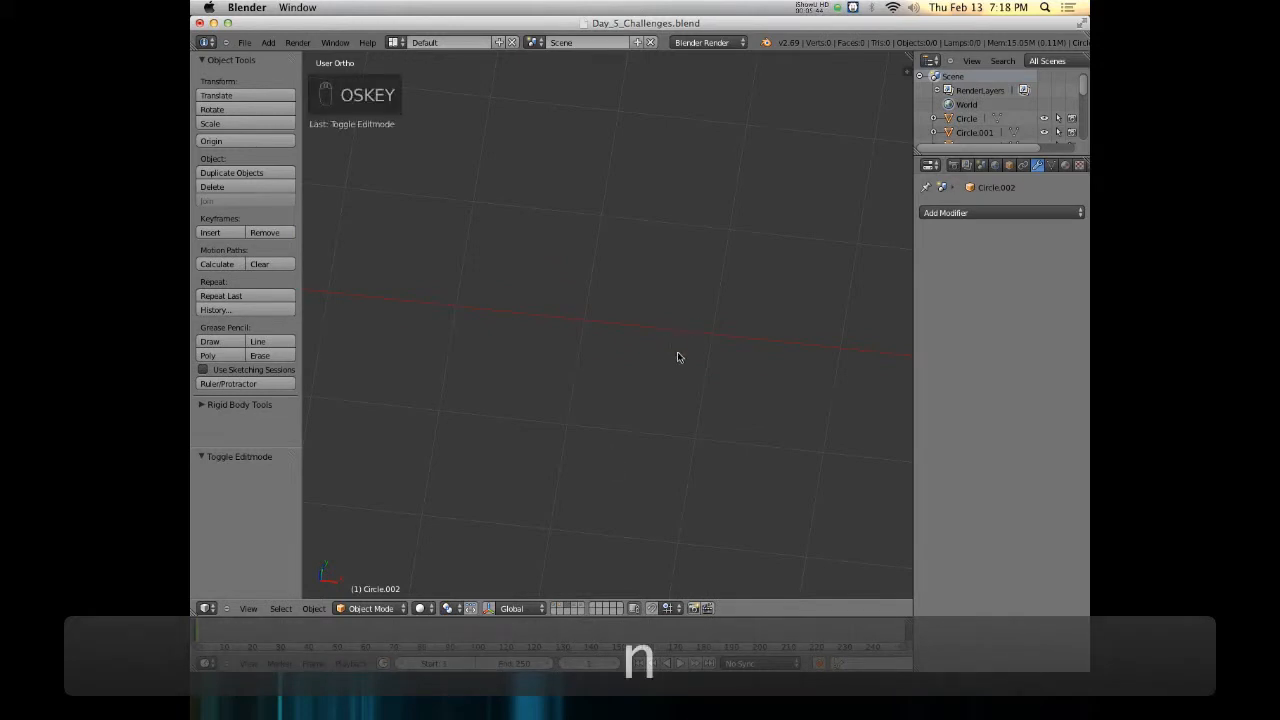
{"action": "middle_click_drag", "start_coordinate": [683, 291], "coordinate": [565, 303]}
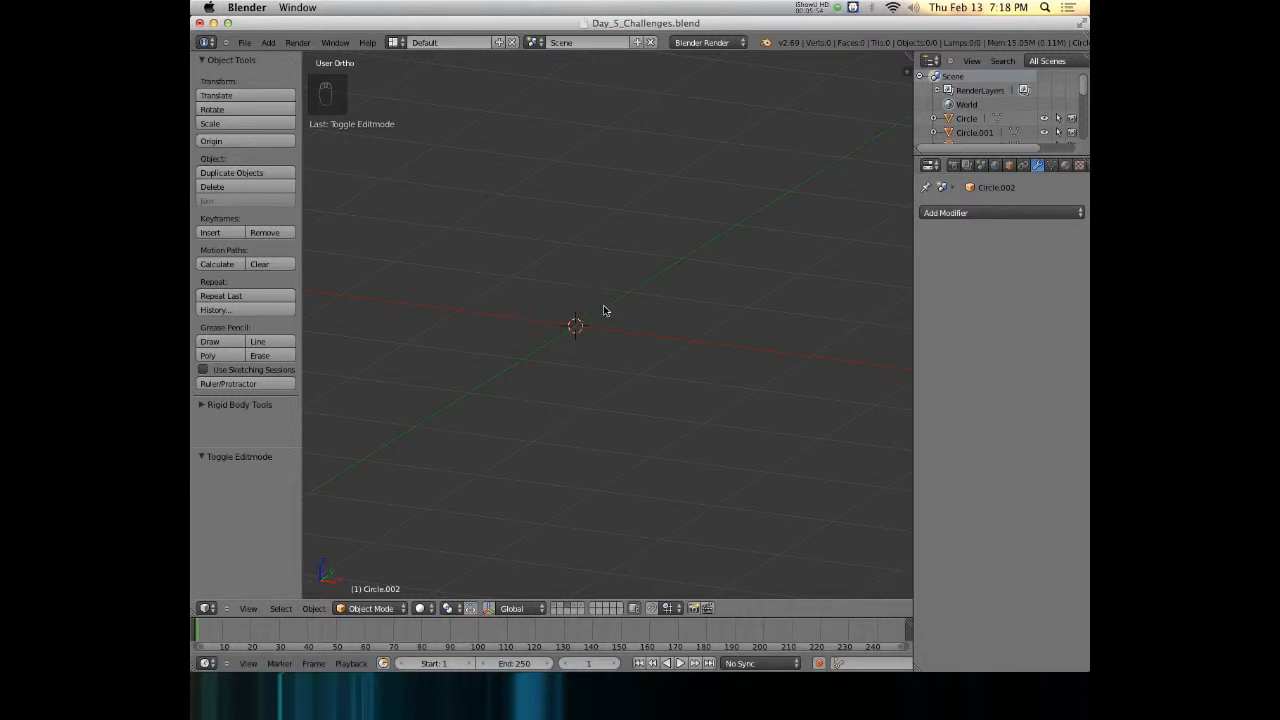
{"action": "key", "text": "shift+s"}
{"action": "key", "text": "shift+a"}
{"action": "mouse_move", "coordinate": [606, 277]}
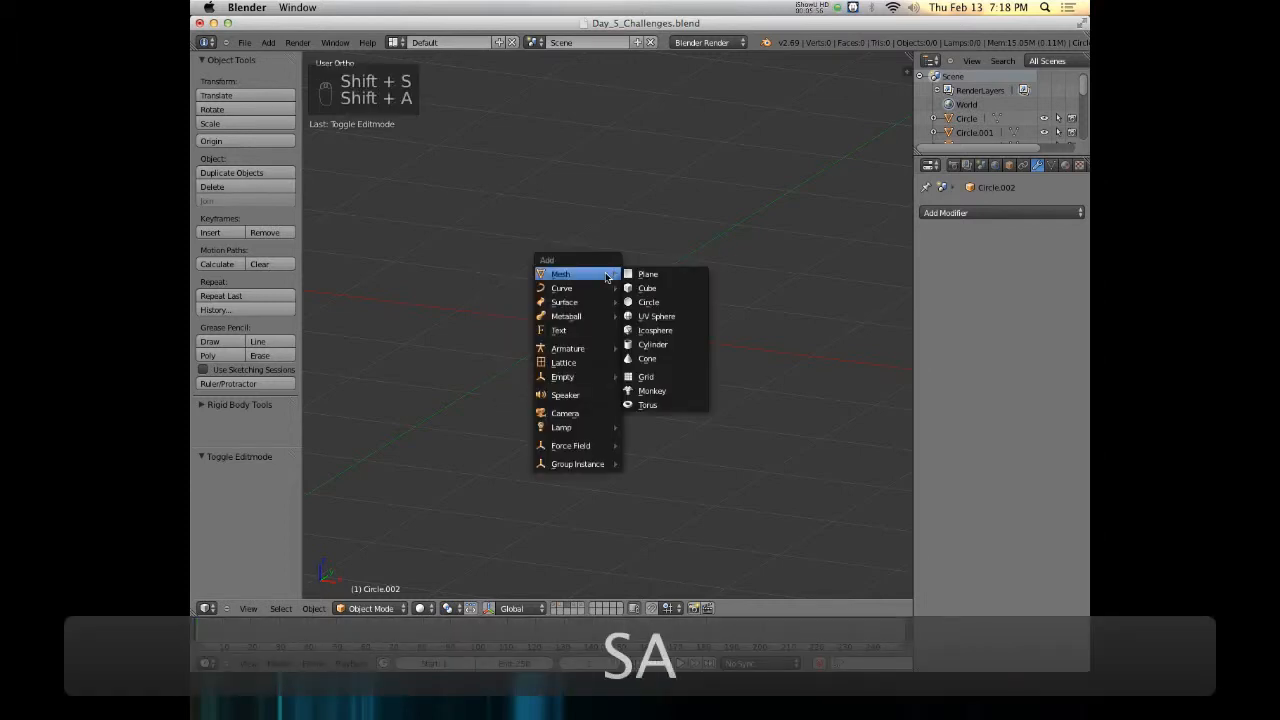
{"action": "left_click", "coordinate": [648, 288]}
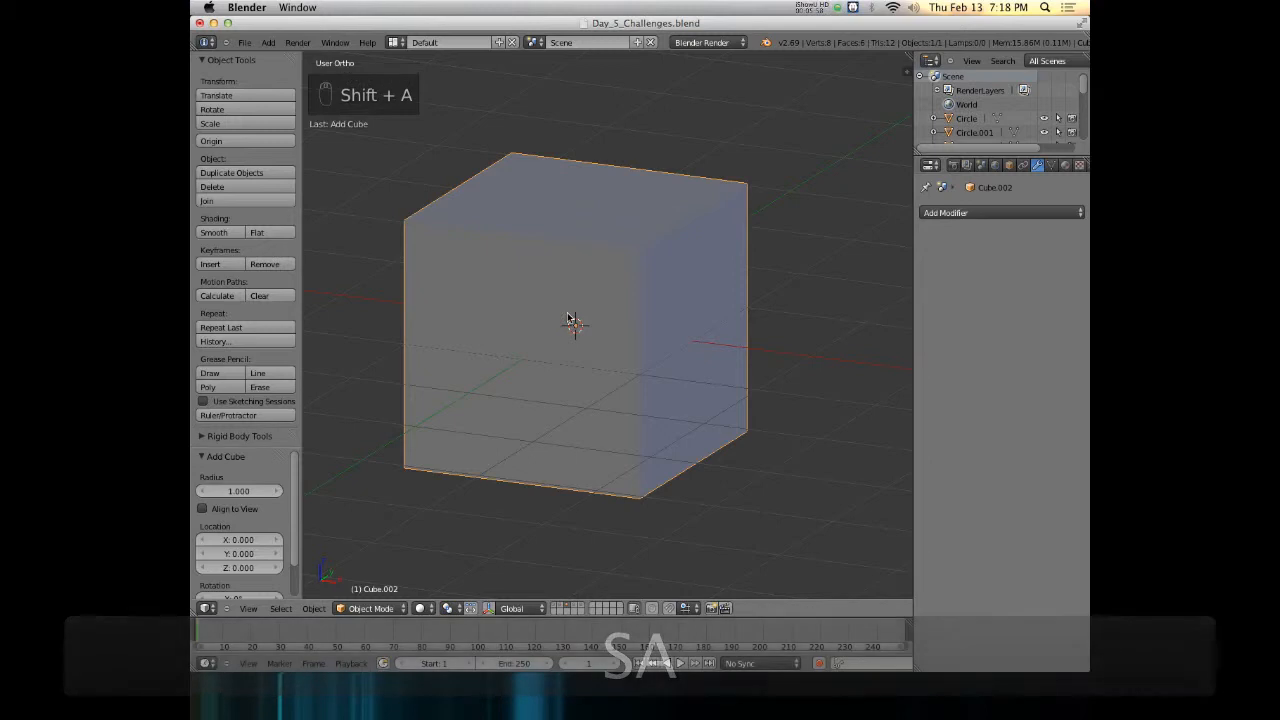
Add a cylinder inside the cube's mesh in Edit Mode and set it to 8 vertices
{"action": "key", "text": "Tab"}
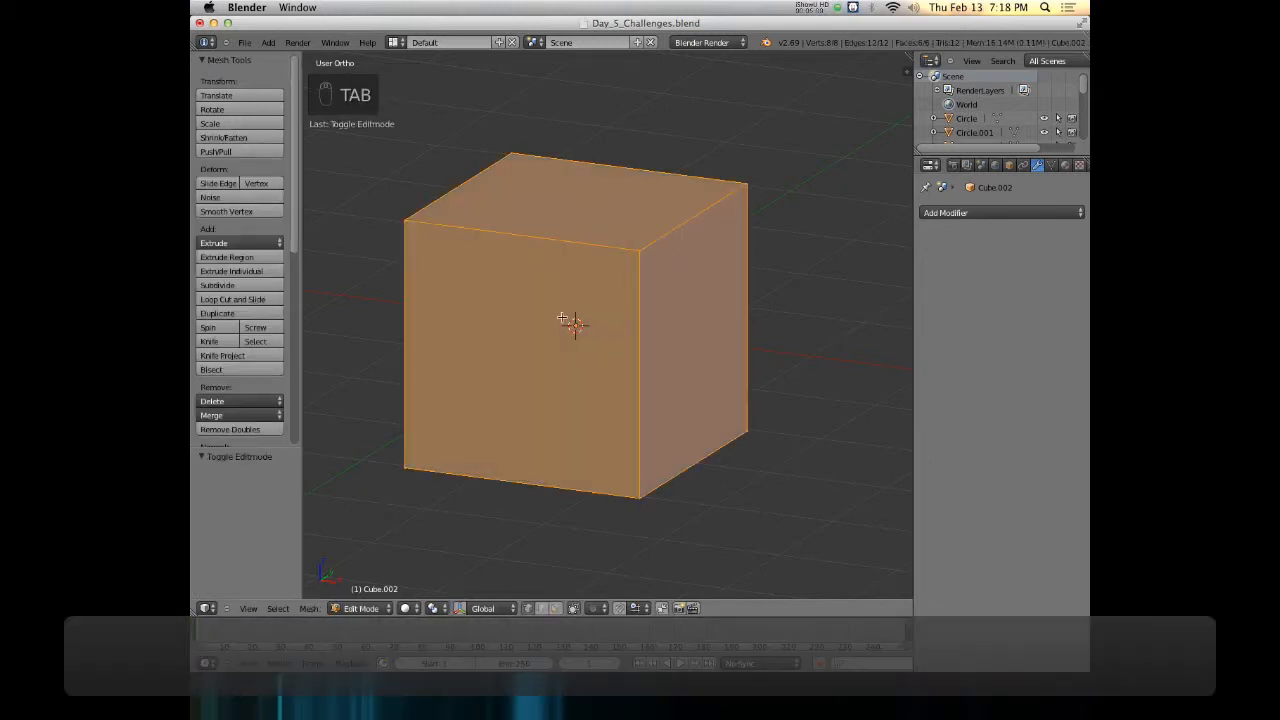
{"action": "mouse_move", "coordinate": [571, 318]}
{"action": "middle_mouse_down", "text": "shift"}
{"action": "mouse_move", "coordinate": [583, 217]}
{"action": "mouse_move", "coordinate": [580, 297]}
{"action": "middle_mouse_up", "text": "shift"}
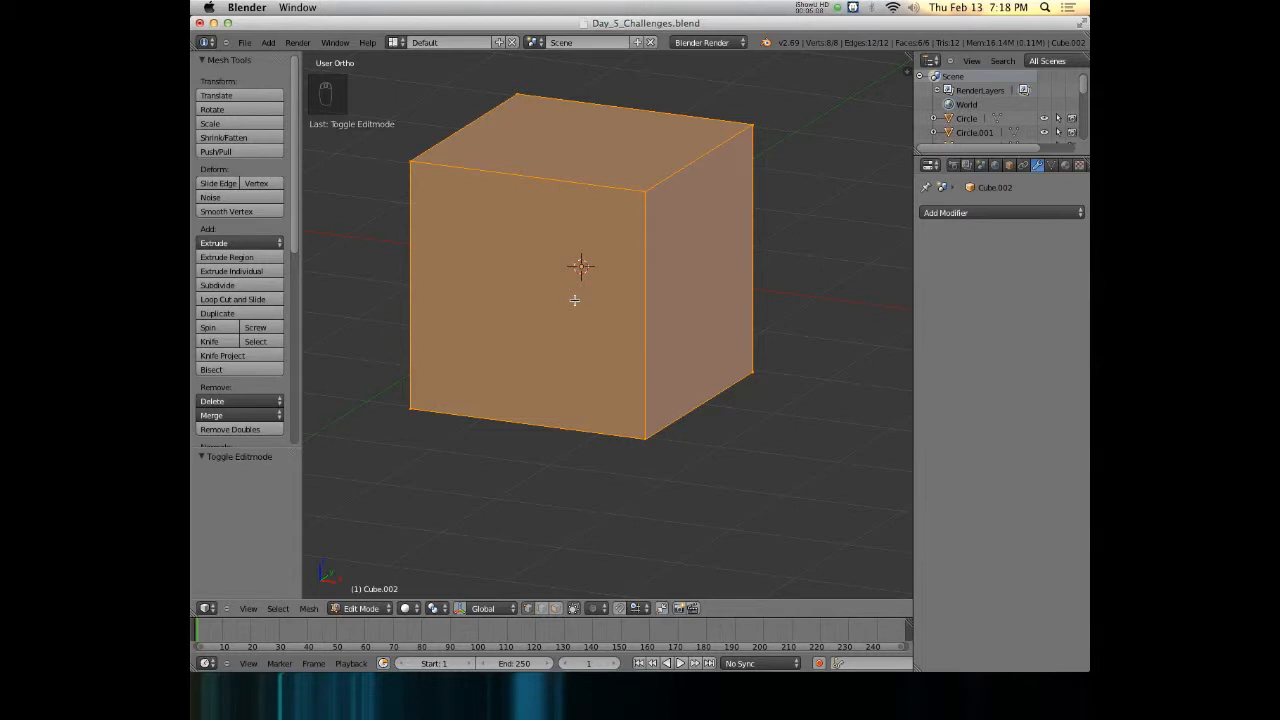
{"action": "key", "text": "shift+a"}
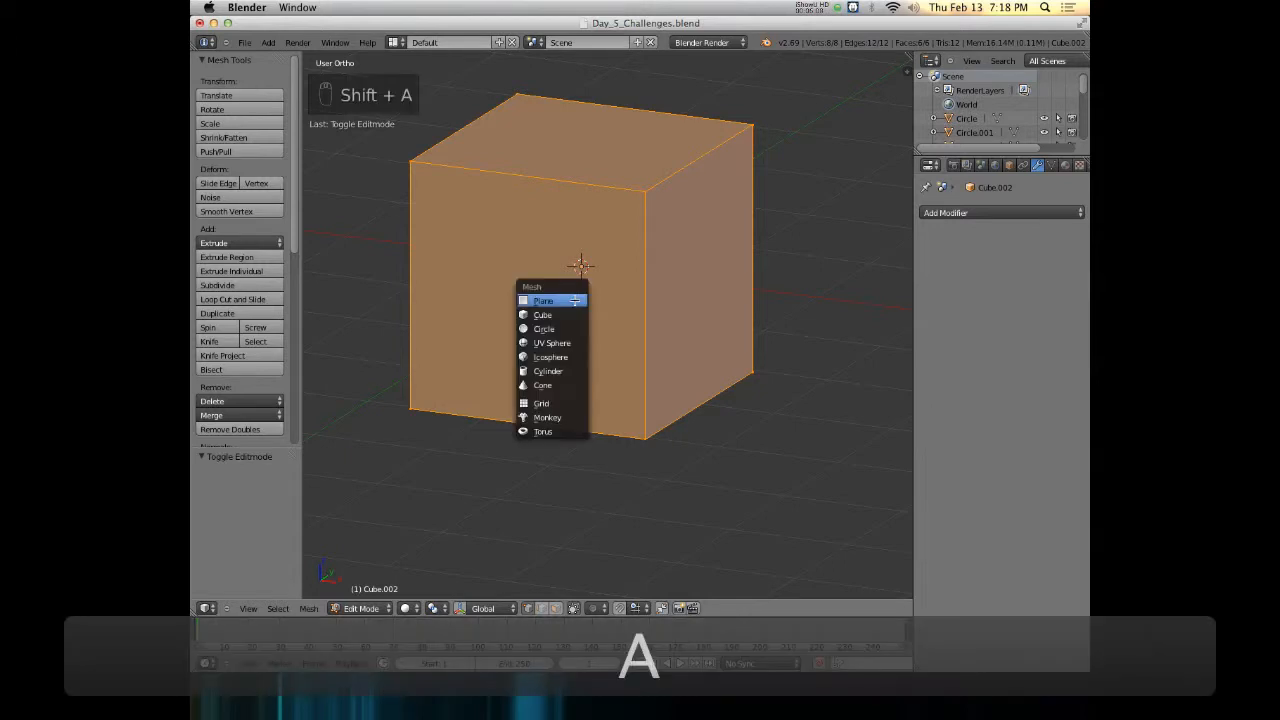
{"action": "left_click", "coordinate": [578, 372]}
{"action": "middle_click_drag", "start_coordinate": [626, 224], "coordinate": [611, 268]}
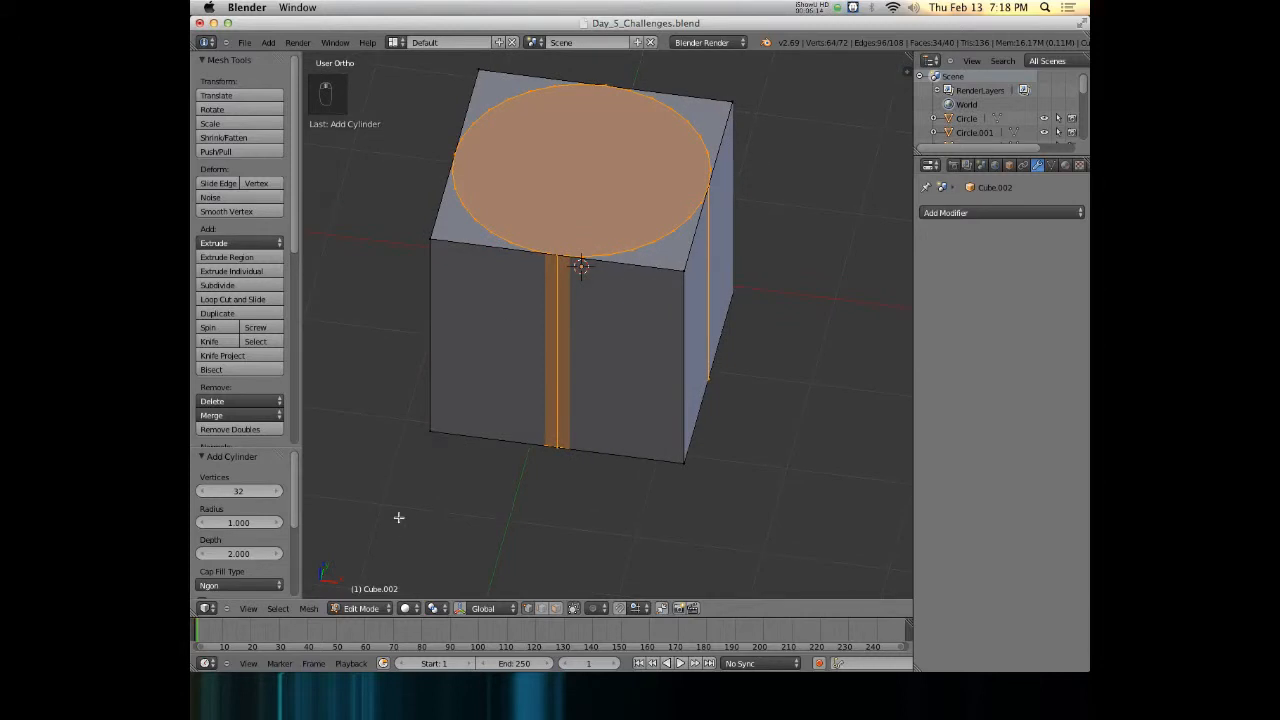
{"action": "left_click", "coordinate": [245, 489]}
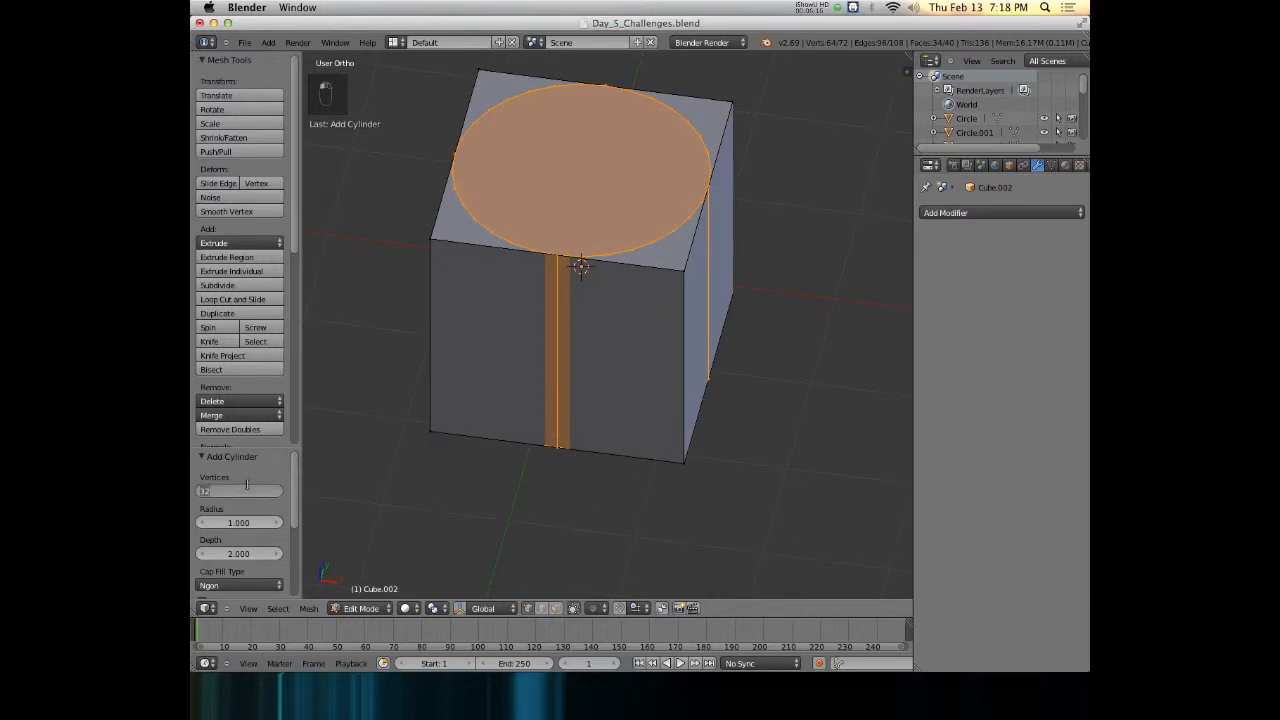
{"action": "type", "text": "8"}
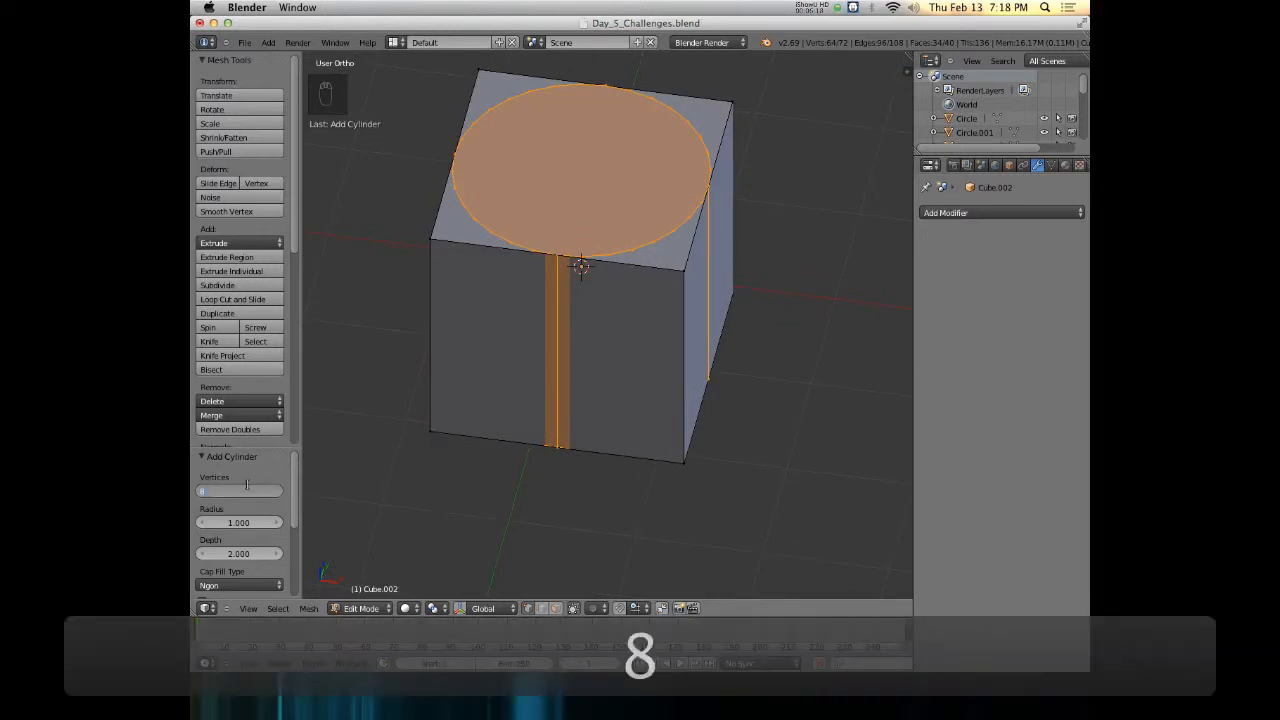
{"action": "key", "text": "Return"}
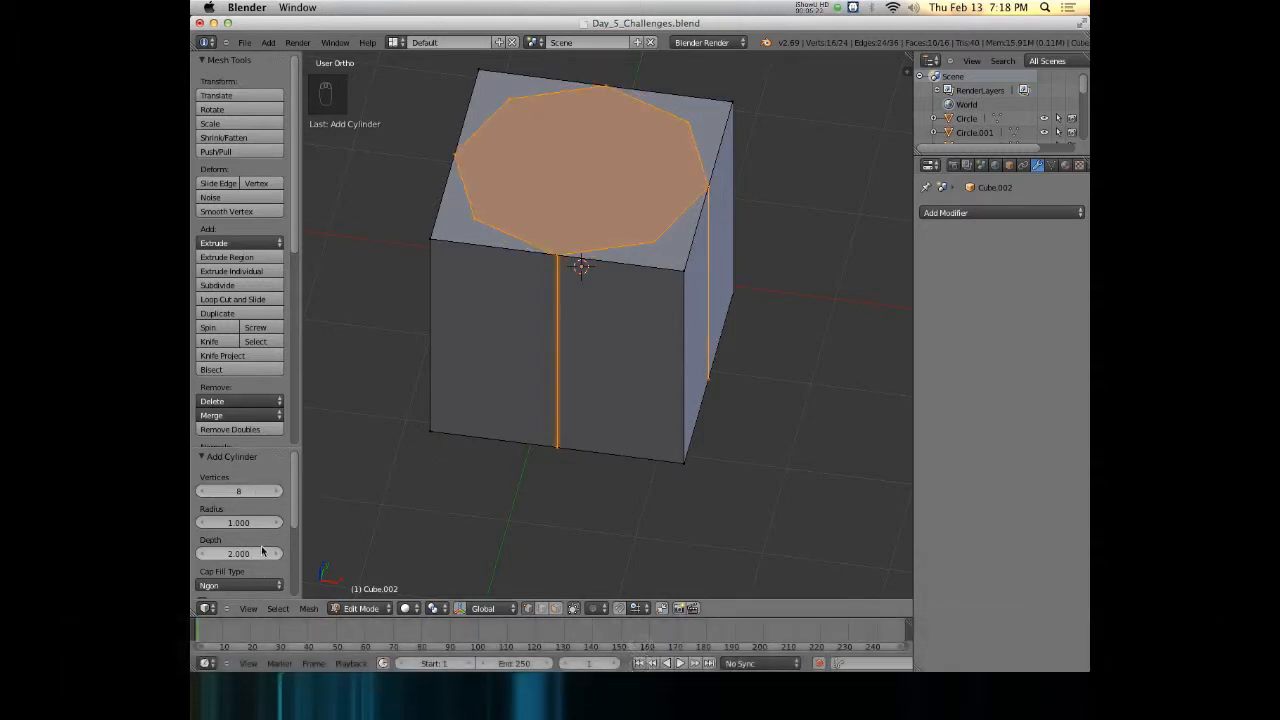
Set the cylinder's cap fill type to Nothing and its radius to 0.4
{"action": "scroll", "coordinate": [262, 550], "scroll_direction": "down", "scroll_amount": 2}
{"action": "left_click", "coordinate": [255, 531]}
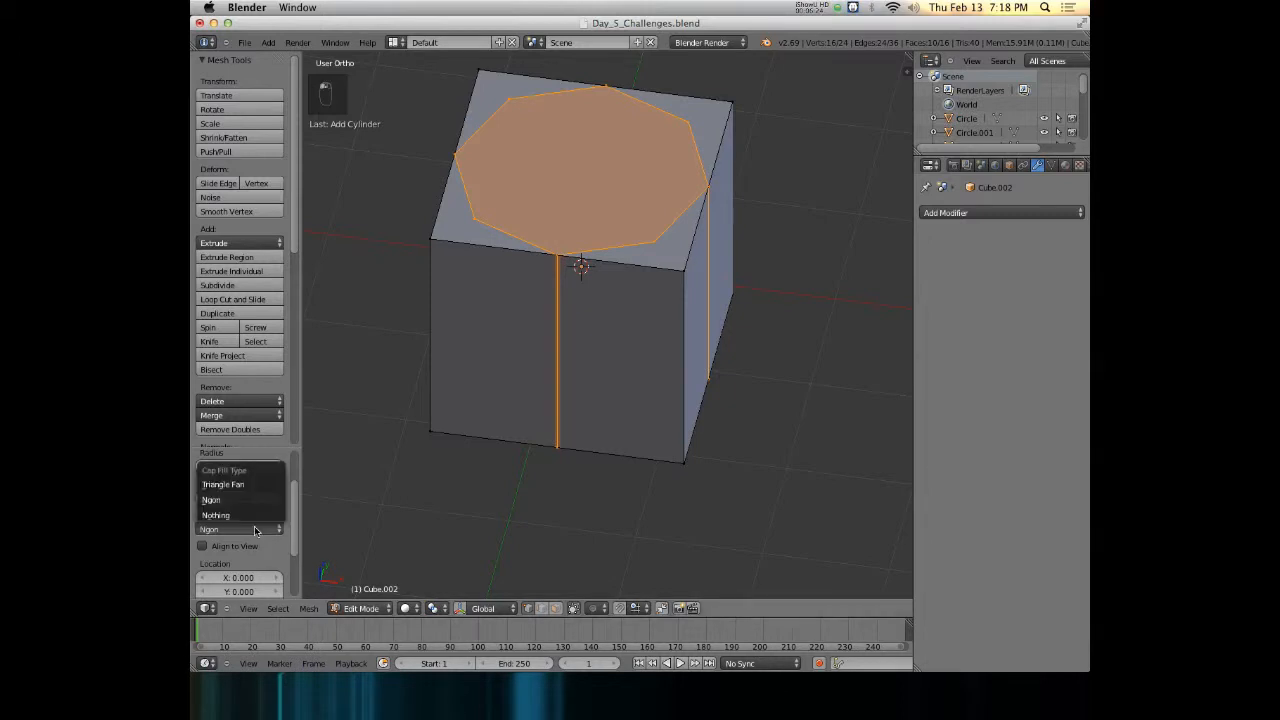
{"action": "left_click", "coordinate": [258, 515]}
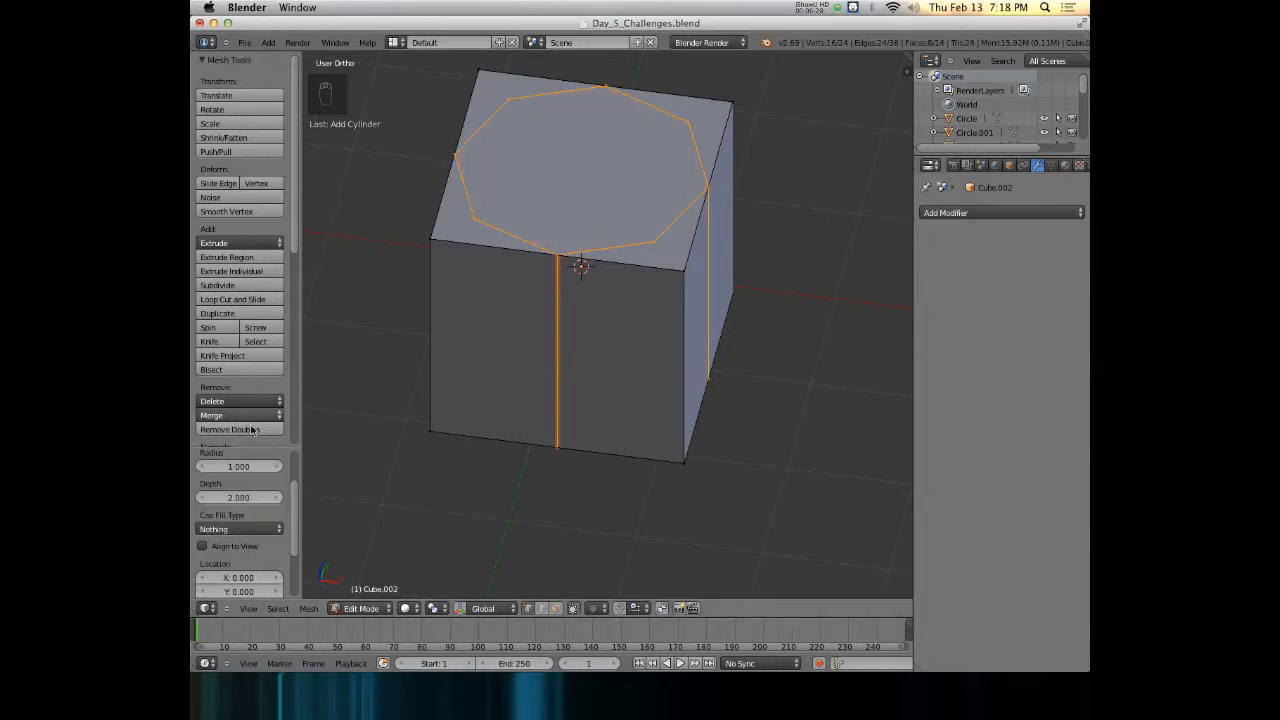
{"action": "left_click", "coordinate": [254, 466]}
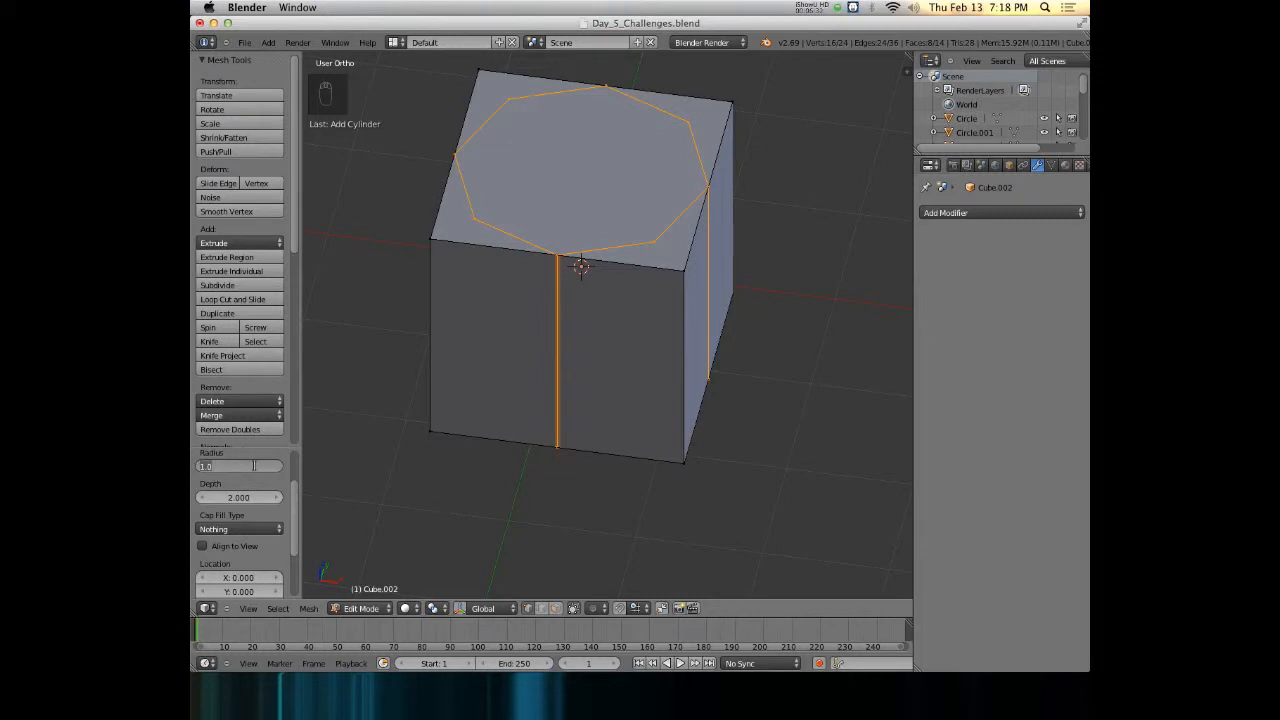
{"action": "type", "text": ".4"}
{"action": "key", "text": "Return"}
Rotate the cylinder 90° about the X axis, using wireframe display while turning it, and return to solid shading
{"action": "middle_click_drag", "start_coordinate": [639, 321], "coordinate": [576, 317]}
{"action": "key", "text": "z"}
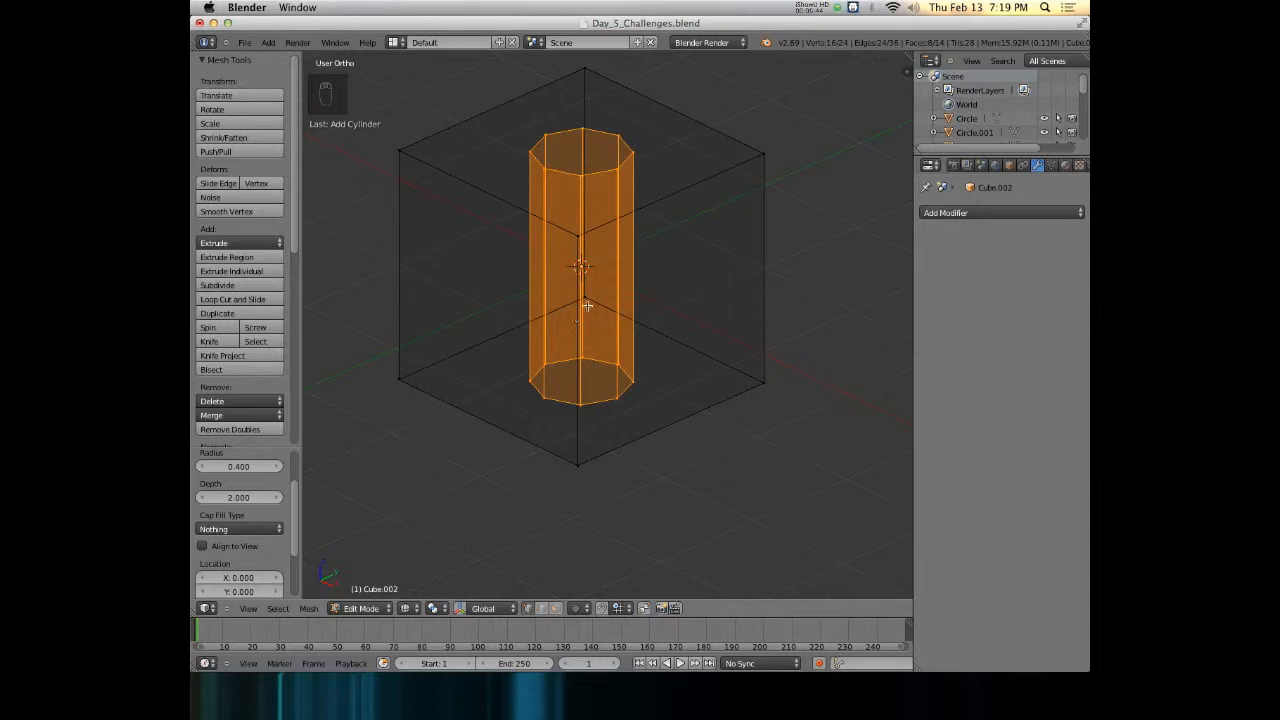
{"action": "type", "text": "r"}
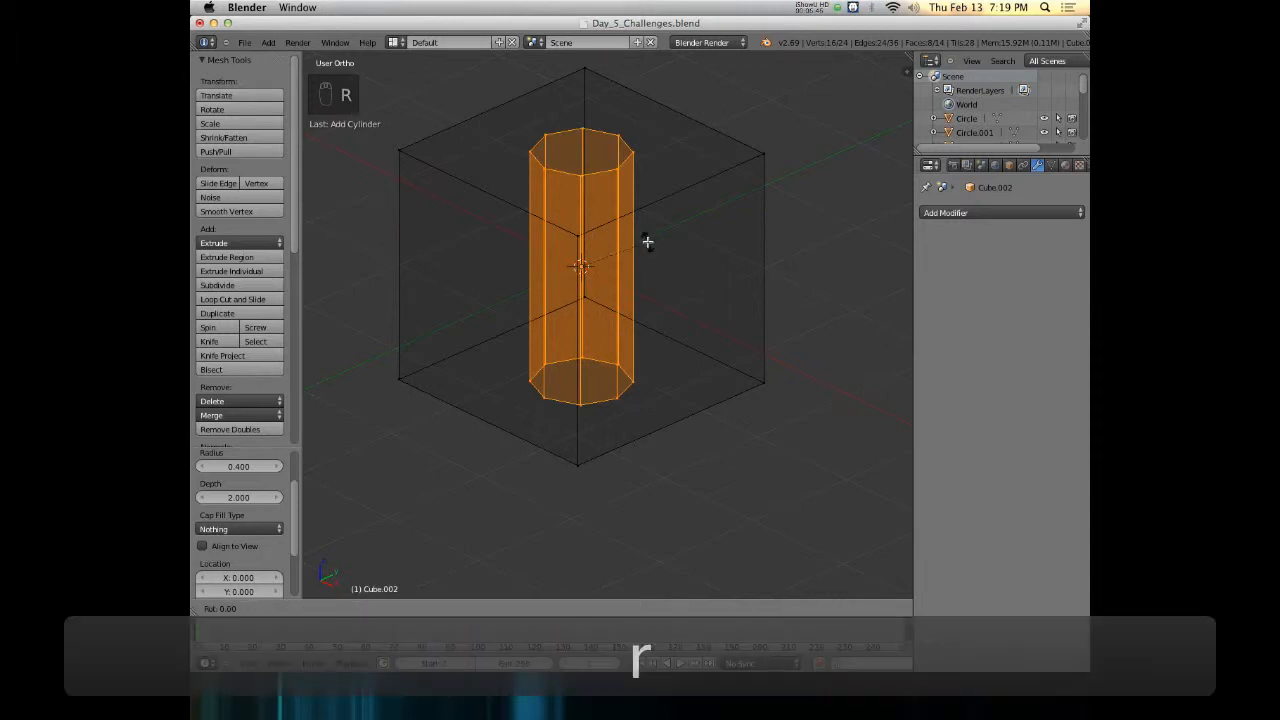
{"action": "type", "text": "x90"}
{"action": "key", "text": "Return"}
{"action": "mouse_move", "coordinate": [646, 243]}
{"action": "middle_mouse_down"}
{"action": "mouse_move", "coordinate": [602, 268]}
{"action": "mouse_move", "coordinate": [737, 246]}
{"action": "mouse_move", "coordinate": [628, 248]}
{"action": "middle_mouse_up"}
{"action": "middle_click_drag", "start_coordinate": [559, 251], "coordinate": [600, 247]}
{"action": "key", "text": "z"}
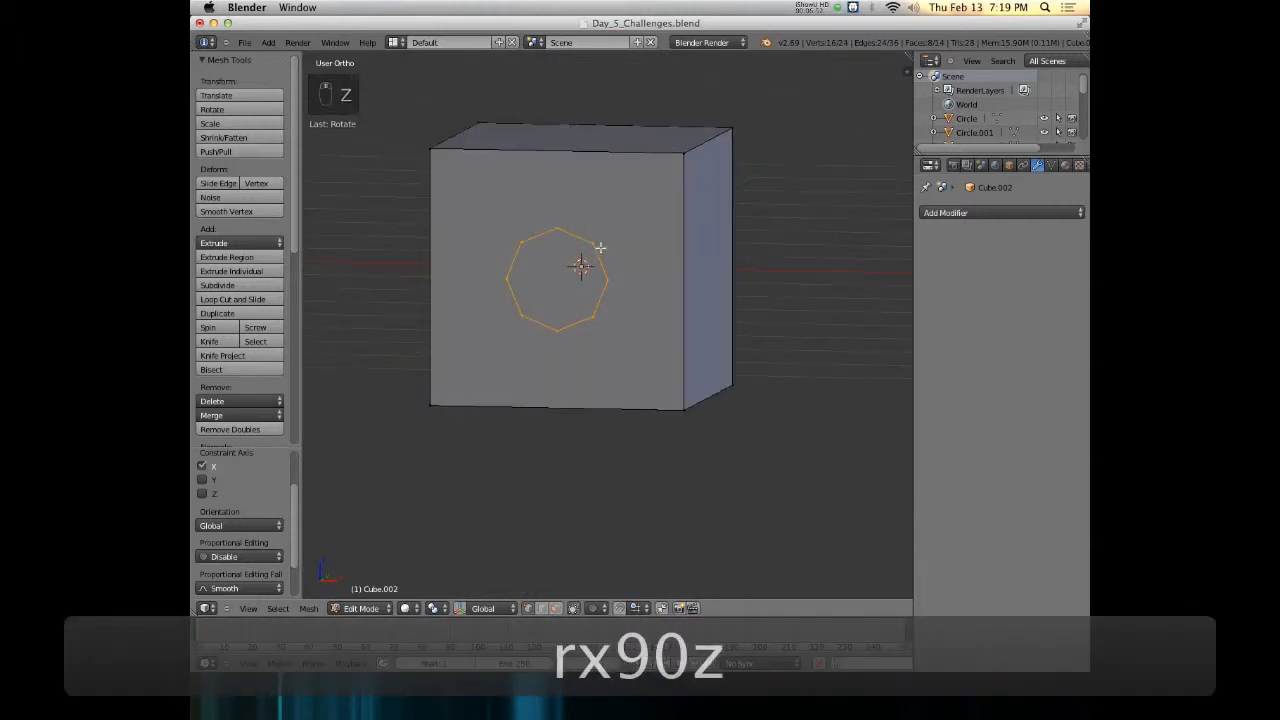
Delete the two cube faces at the cylinder's open ends and switch to vertex selection
{"action": "right_click", "coordinate": [592, 325]}
{"action": "middle_click_drag", "start_coordinate": [759, 264], "coordinate": [676, 345]}
{"action": "key", "text": "x"}
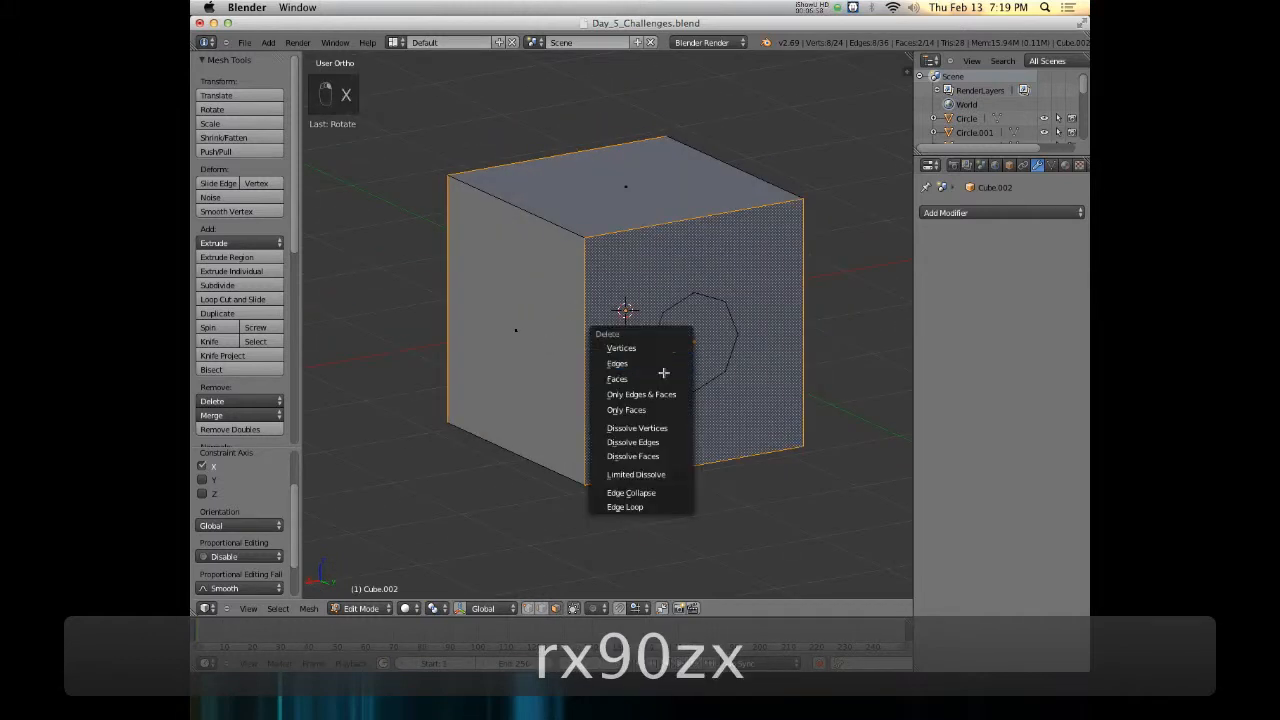
{"action": "left_click", "coordinate": [660, 372]}
{"action": "middle_click_drag", "start_coordinate": [581, 375], "coordinate": [618, 313]}
{"action": "key", "text": "ctrl+Tab"}
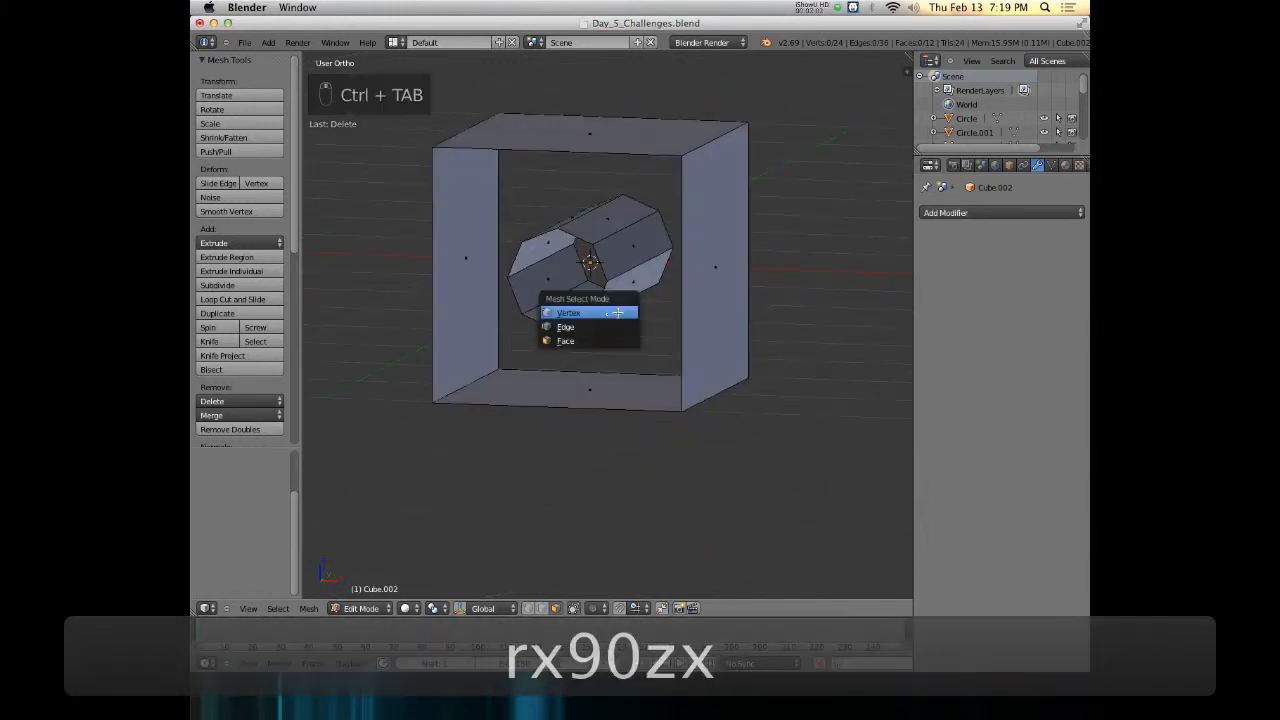
{"action": "left_click", "coordinate": [610, 313]}
Add a single loop cut near the middle of the cube's top face, running parallel to the cylinder
{"action": "scroll", "coordinate": [630, 300], "scroll_direction": "up", "scroll_amount": 6}
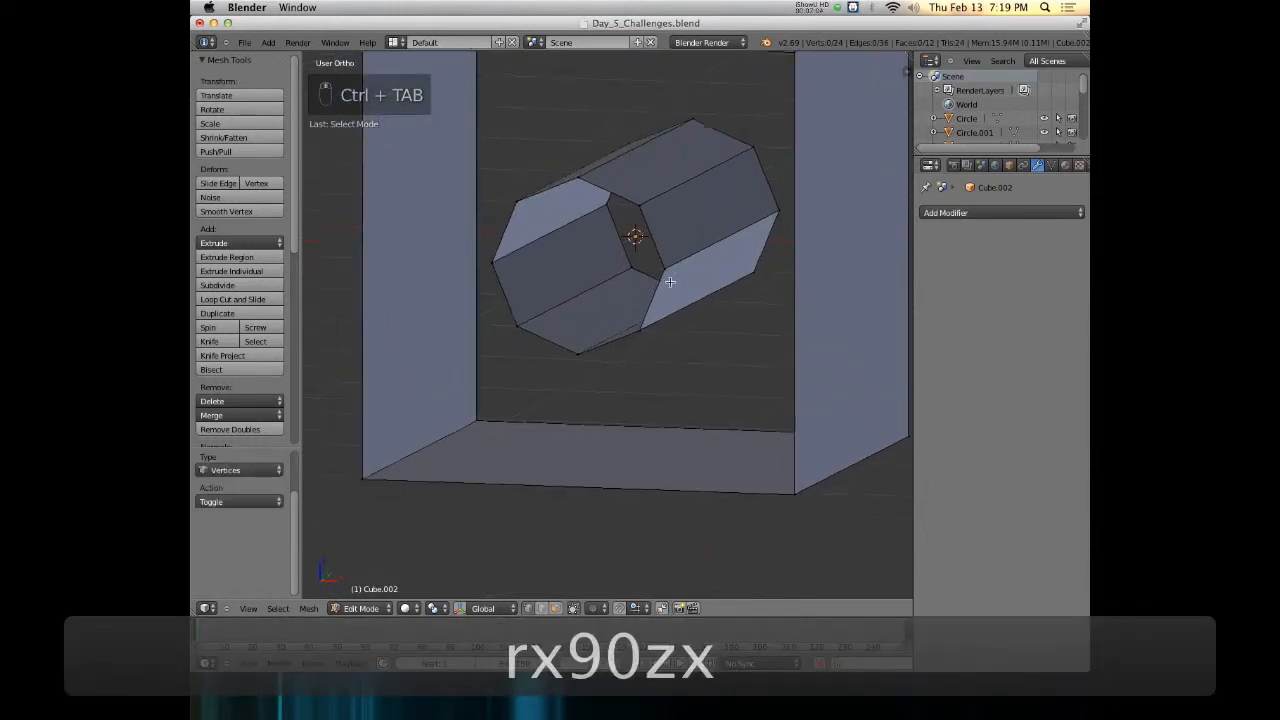
{"action": "scroll", "coordinate": [660, 290], "scroll_direction": "down", "scroll_amount": 6}
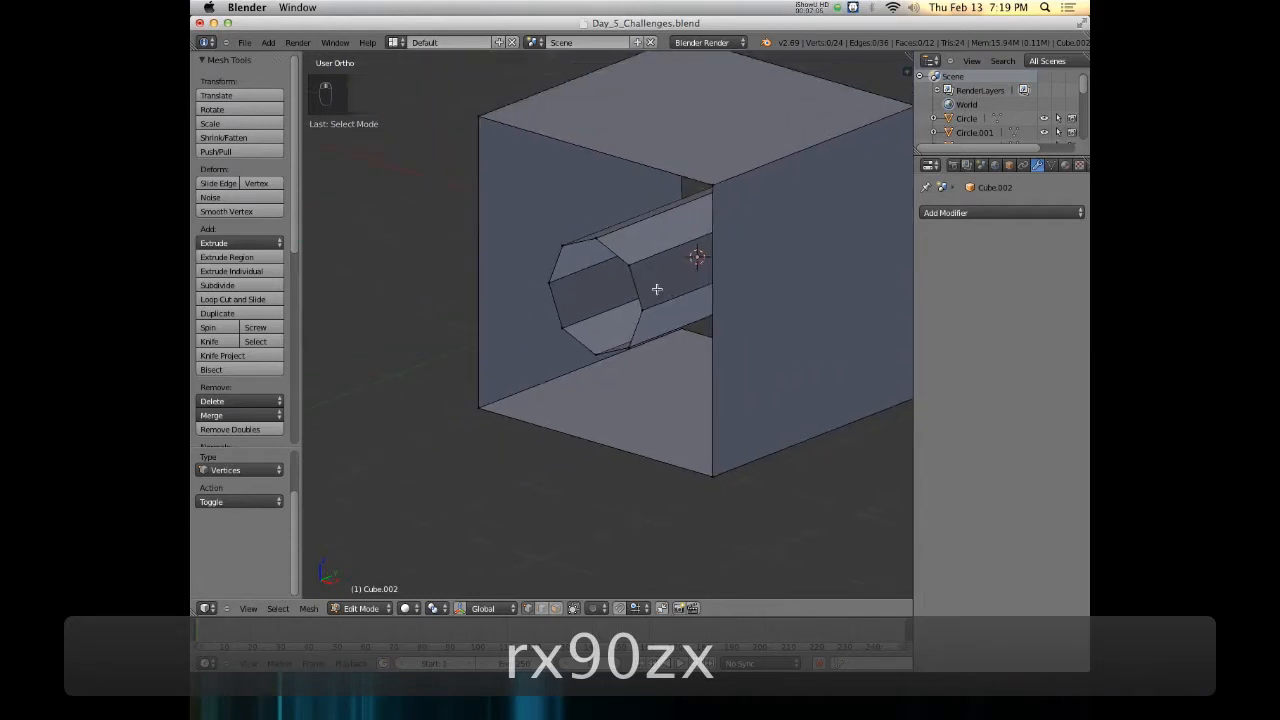
{"action": "middle_click_drag", "start_coordinate": [577, 280], "coordinate": [621, 201]}
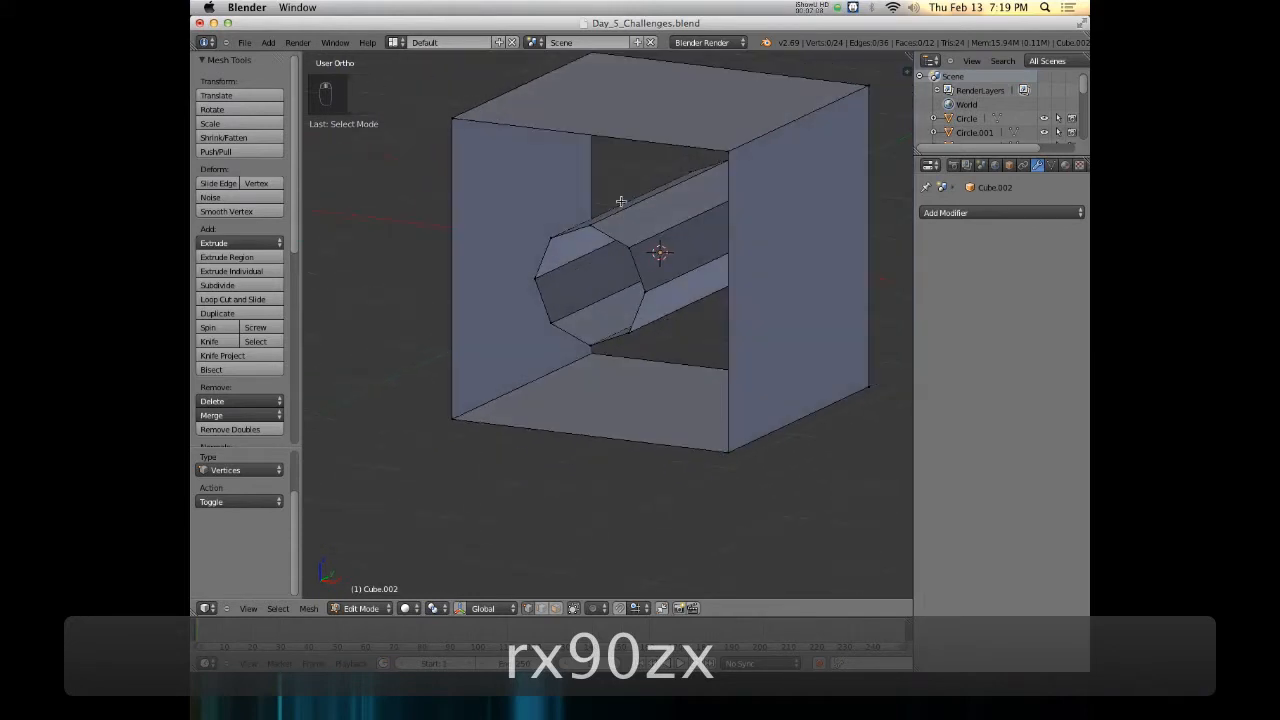
{"action": "middle_click_drag", "start_coordinate": [645, 337], "coordinate": [552, 222]}
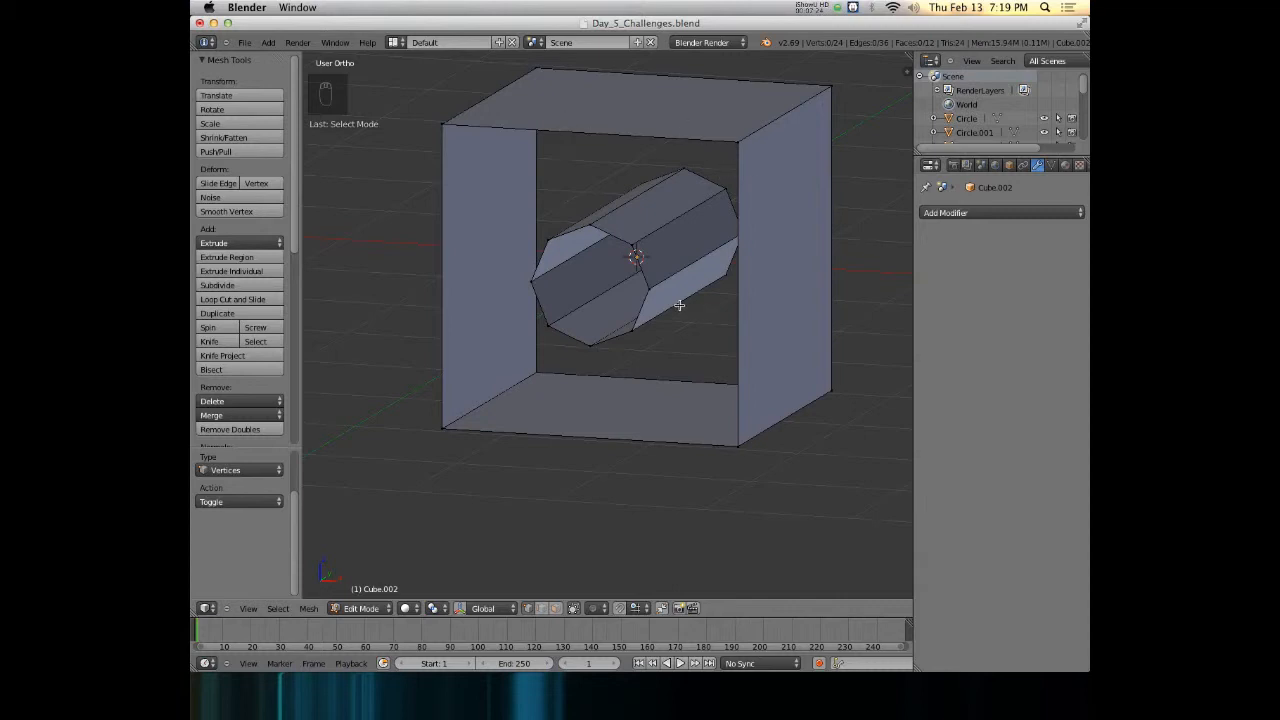
{"action": "middle_click_drag", "start_coordinate": [682, 304], "coordinate": [610, 237]}
{"action": "middle_click_drag", "start_coordinate": [609, 160], "coordinate": [611, 151]}
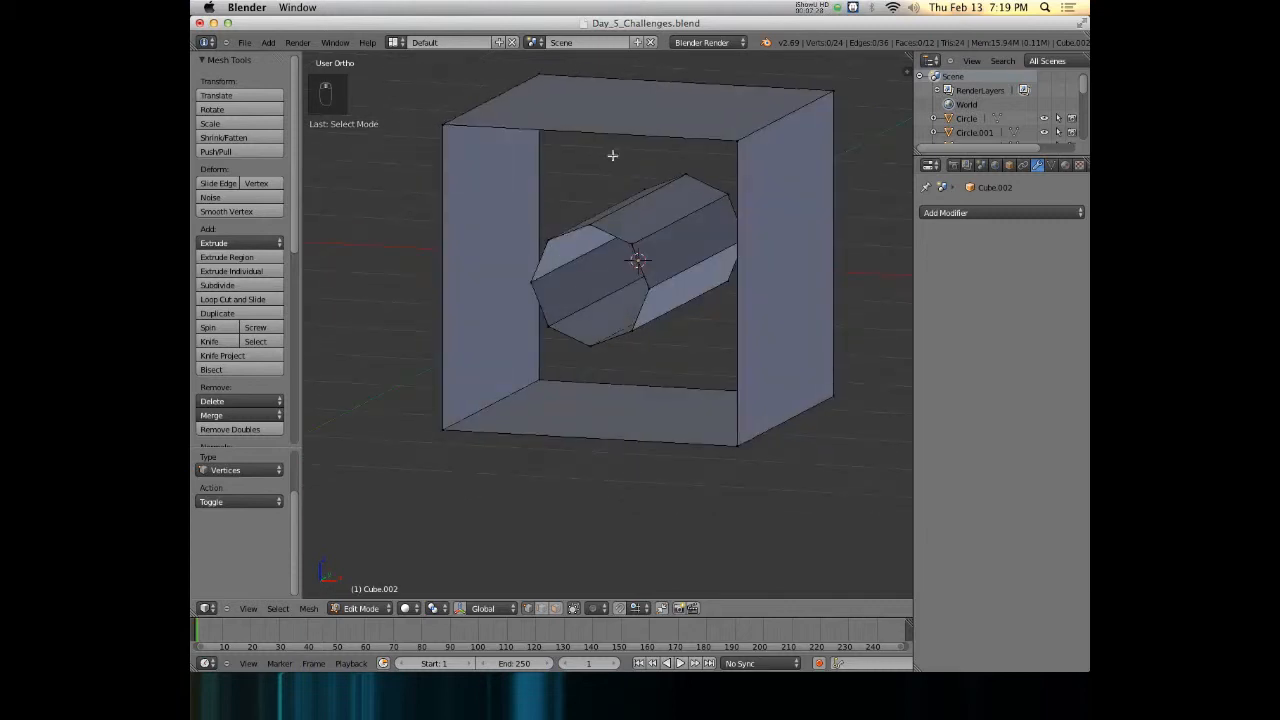
{"action": "key", "text": "ctrl+r"}
{"action": "left_click", "coordinate": [613, 131]}
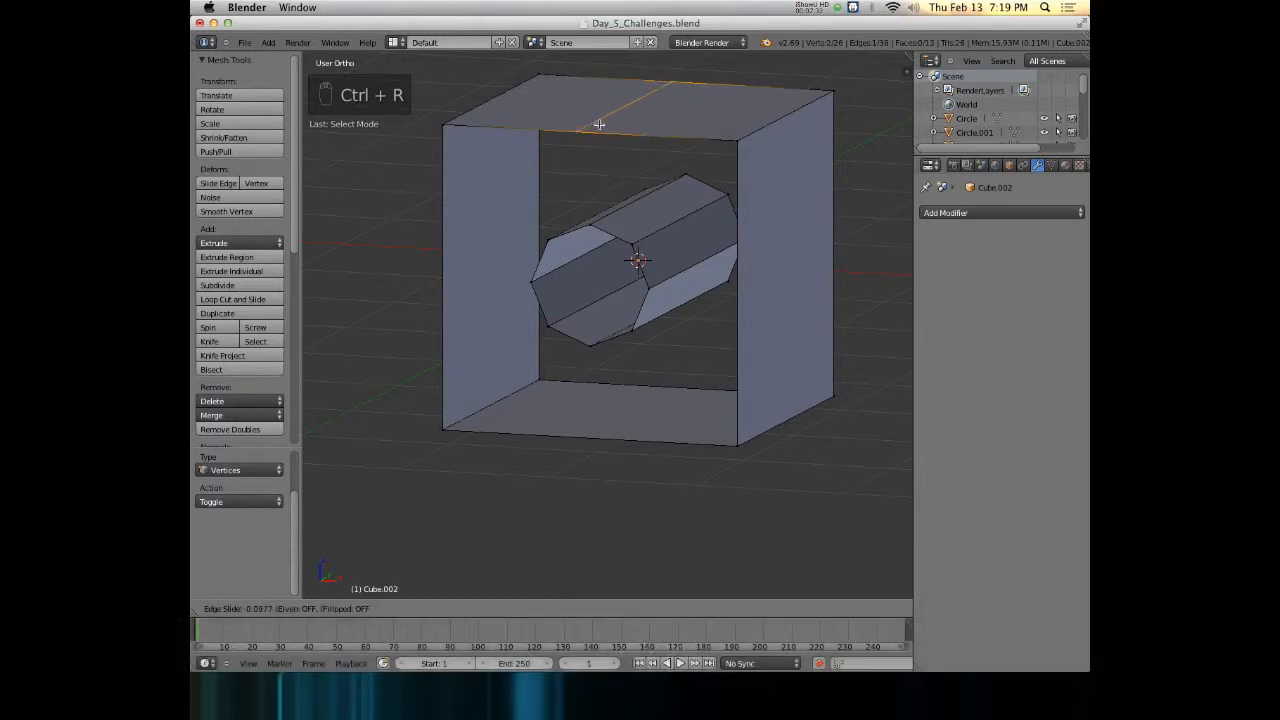
{"action": "left_click", "coordinate": [622, 129]}
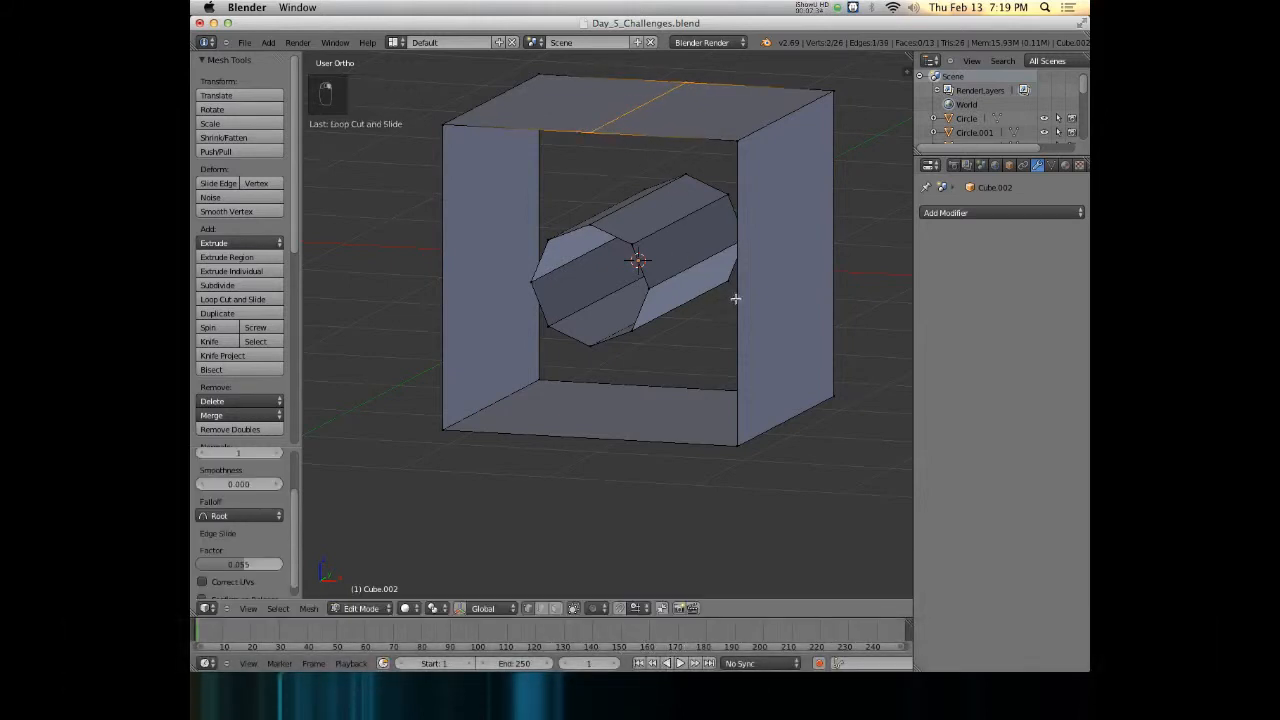
Add one centred loop cut parallel to the cylinder to each of the cube's two side faces and its bottom face
{"action": "key", "text": "ctrl+r"}
{"action": "key", "text": "ctrl+r"}
{"action": "left_click", "coordinate": [636, 431]}
{"action": "left_click", "coordinate": [636, 431]}
{"action": "key", "text": "ctrl+r"}
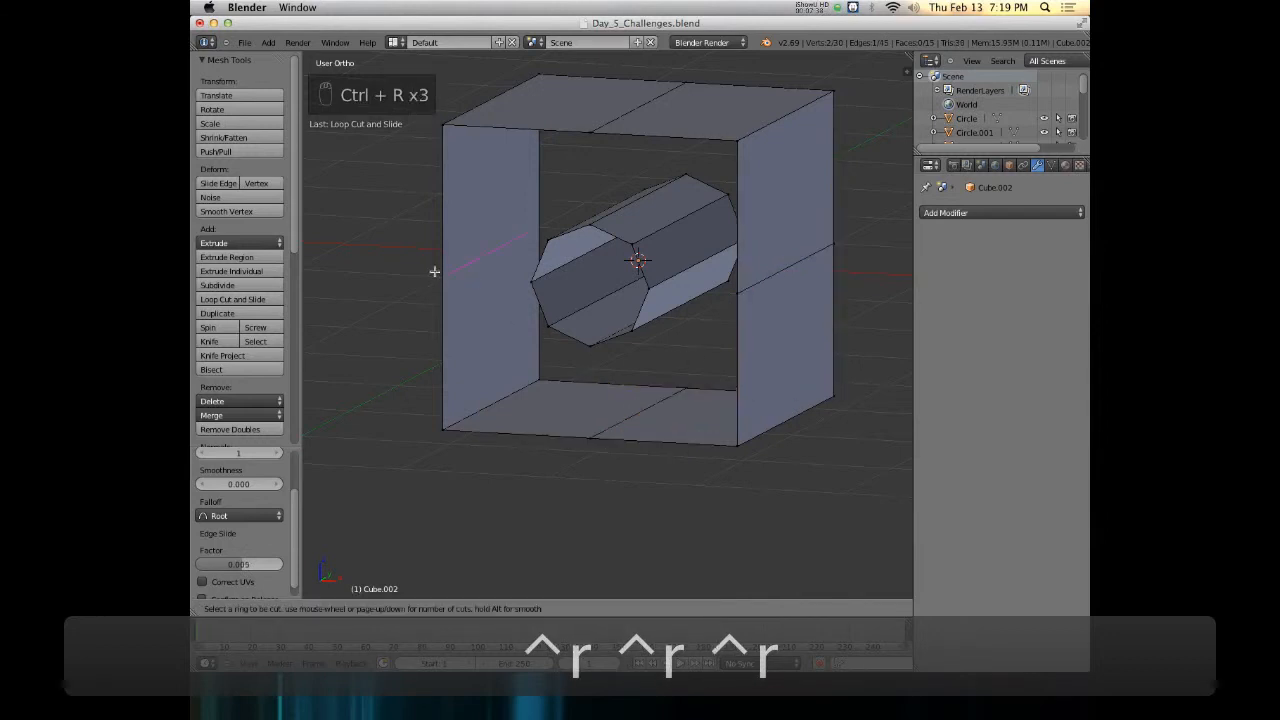
{"action": "left_click", "coordinate": [441, 271]}
{"action": "left_click", "coordinate": [443, 271]}
Fill a quad on the open front between the cylinder's lower-left edge, the left side's midpoint and the cube's lower-left corner
{"action": "middle_click_drag", "start_coordinate": [497, 297], "coordinate": [507, 290]}
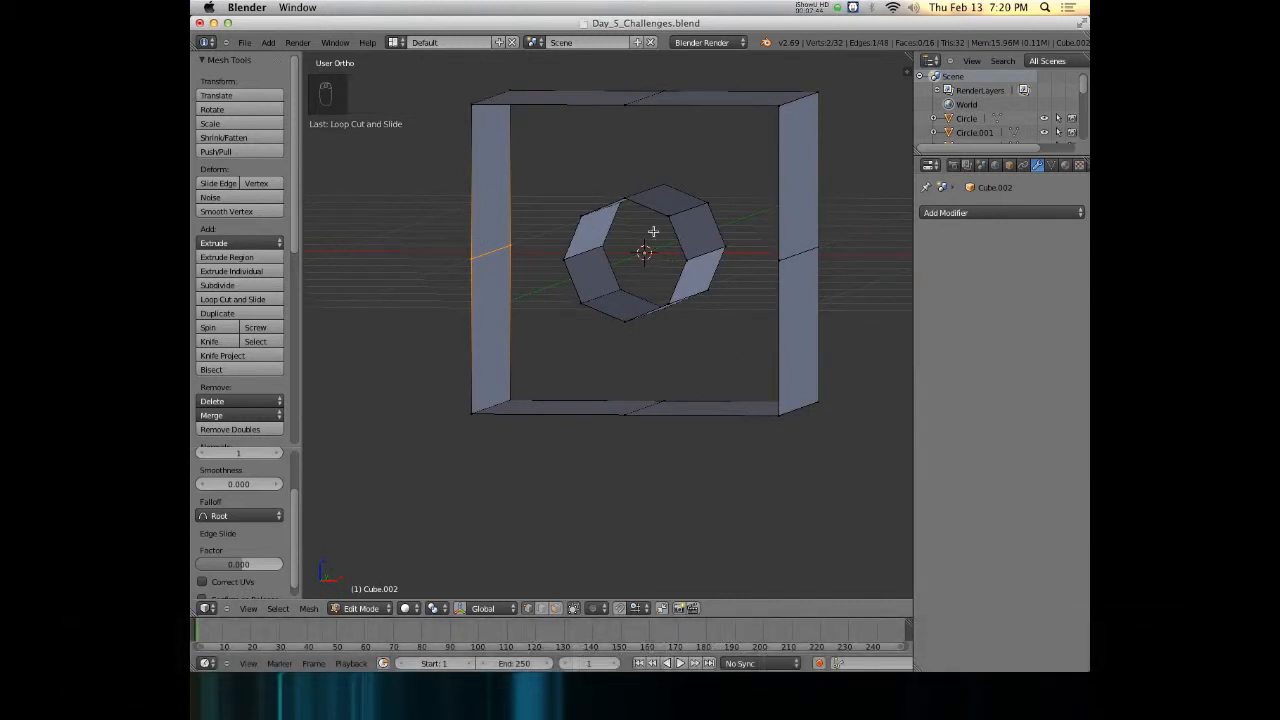
{"action": "mouse_move", "coordinate": [578, 281]}
{"action": "middle_mouse_down"}
{"action": "mouse_move", "coordinate": [586, 289]}
{"action": "mouse_move", "coordinate": [591, 273]}
{"action": "mouse_move", "coordinate": [583, 286]}
{"action": "middle_mouse_up"}
{"action": "right_click", "coordinate": [571, 274]}
{"action": "right_click", "coordinate": [589, 310], "text": "shift"}
{"action": "right_click", "coordinate": [479, 269], "text": "shift"}
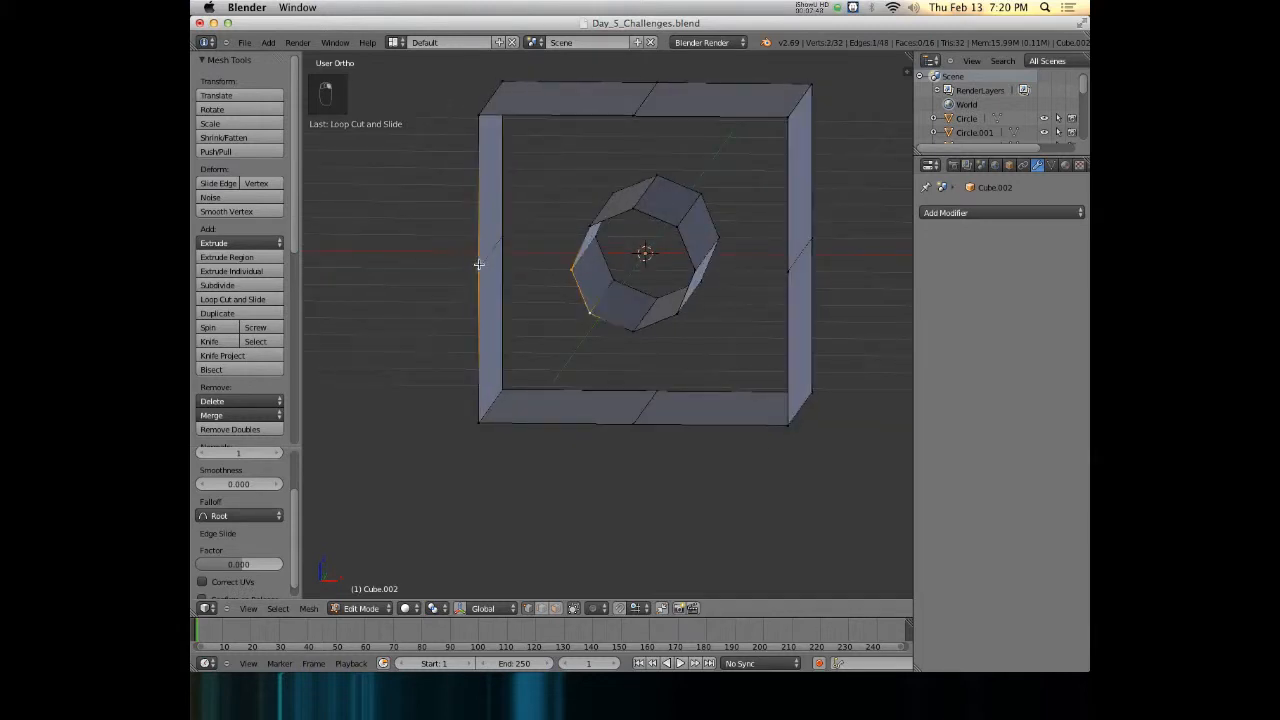
{"action": "right_click", "coordinate": [477, 422], "text": "shift"}
{"action": "key", "text": "f"}
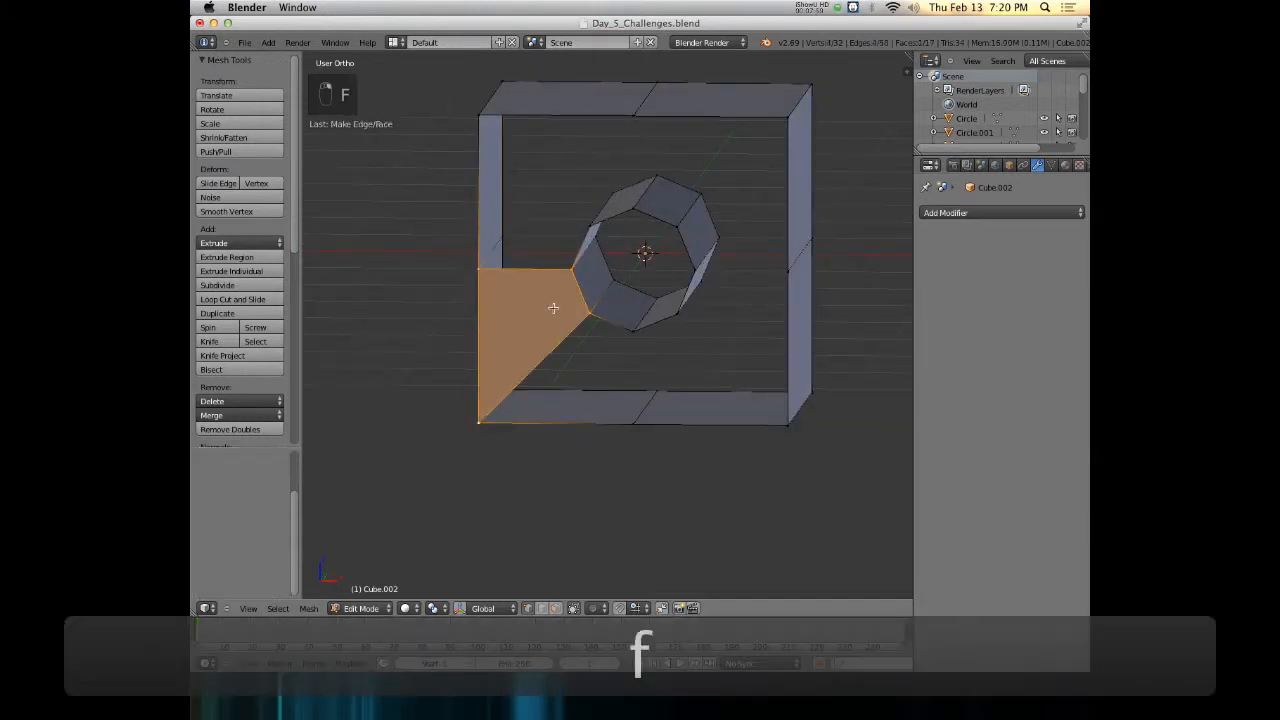
Undo the single quad fill and bridge the cube's front edge loop to the cylinder's front edge loop with Bridge Edge Loops
{"action": "key", "text": "super+z"}
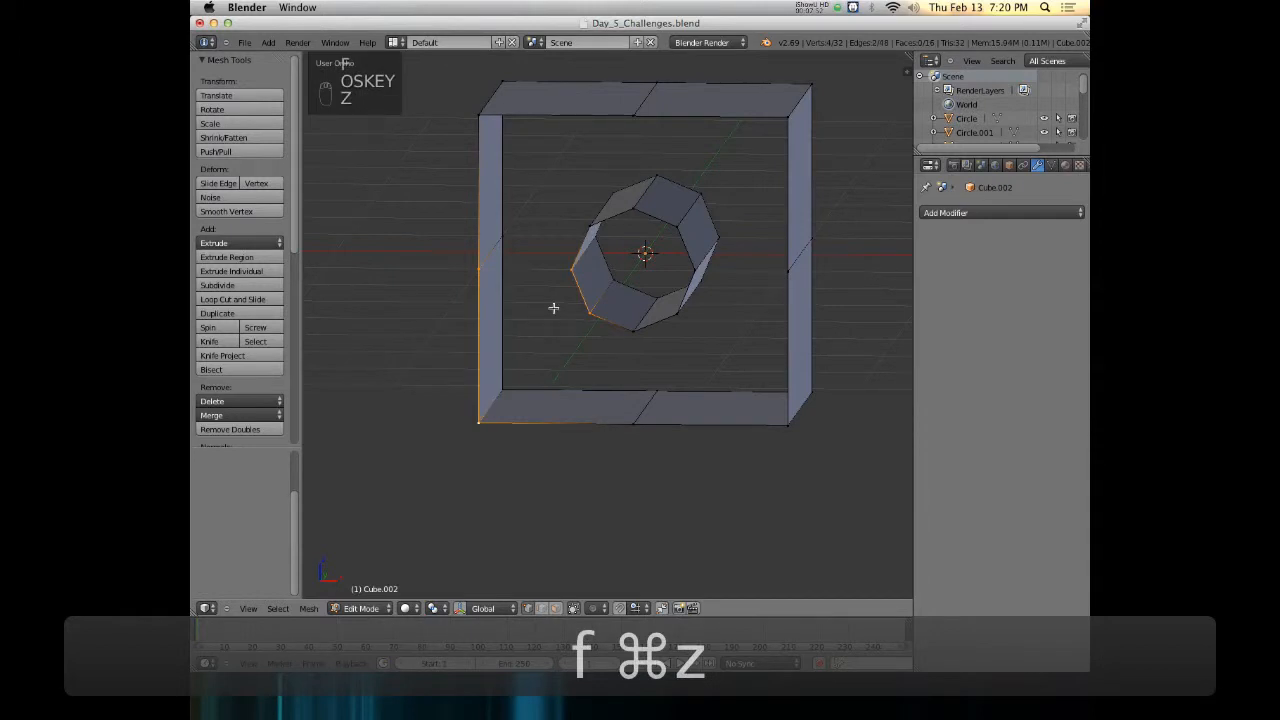
{"action": "middle_click_drag", "start_coordinate": [704, 228], "coordinate": [692, 229]}
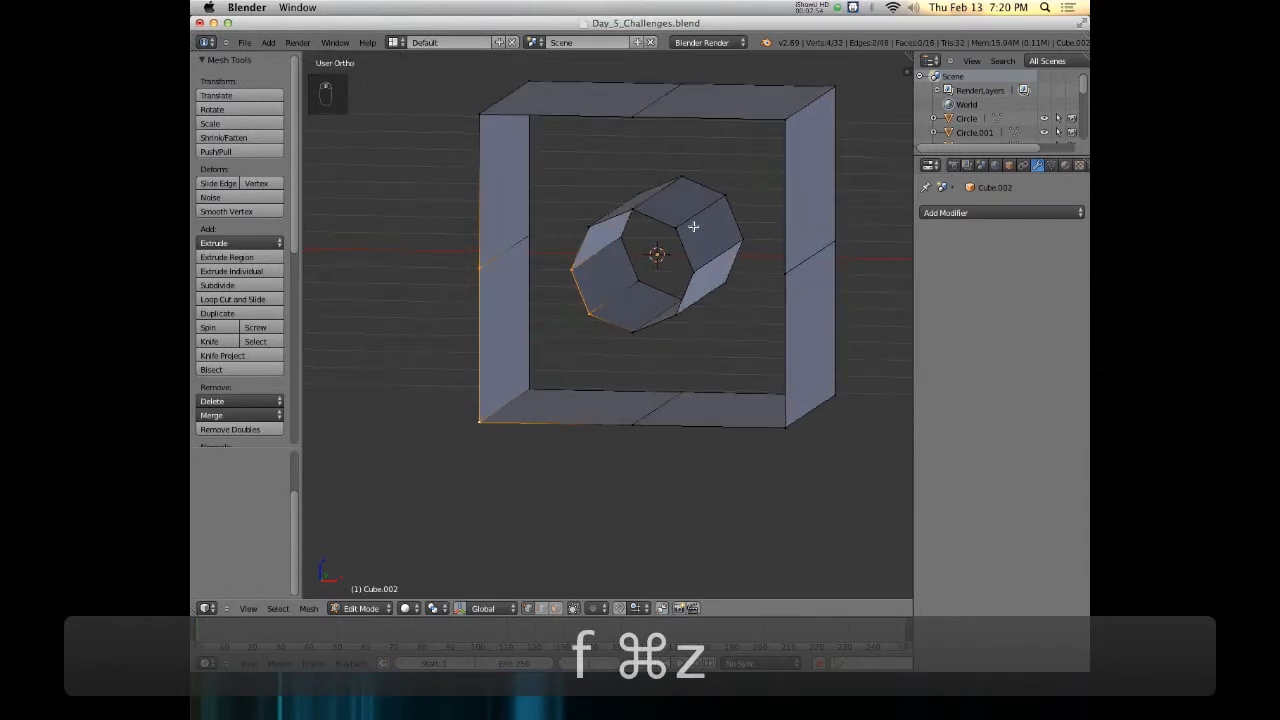
{"action": "right_click", "coordinate": [477, 205], "text": "alt"}
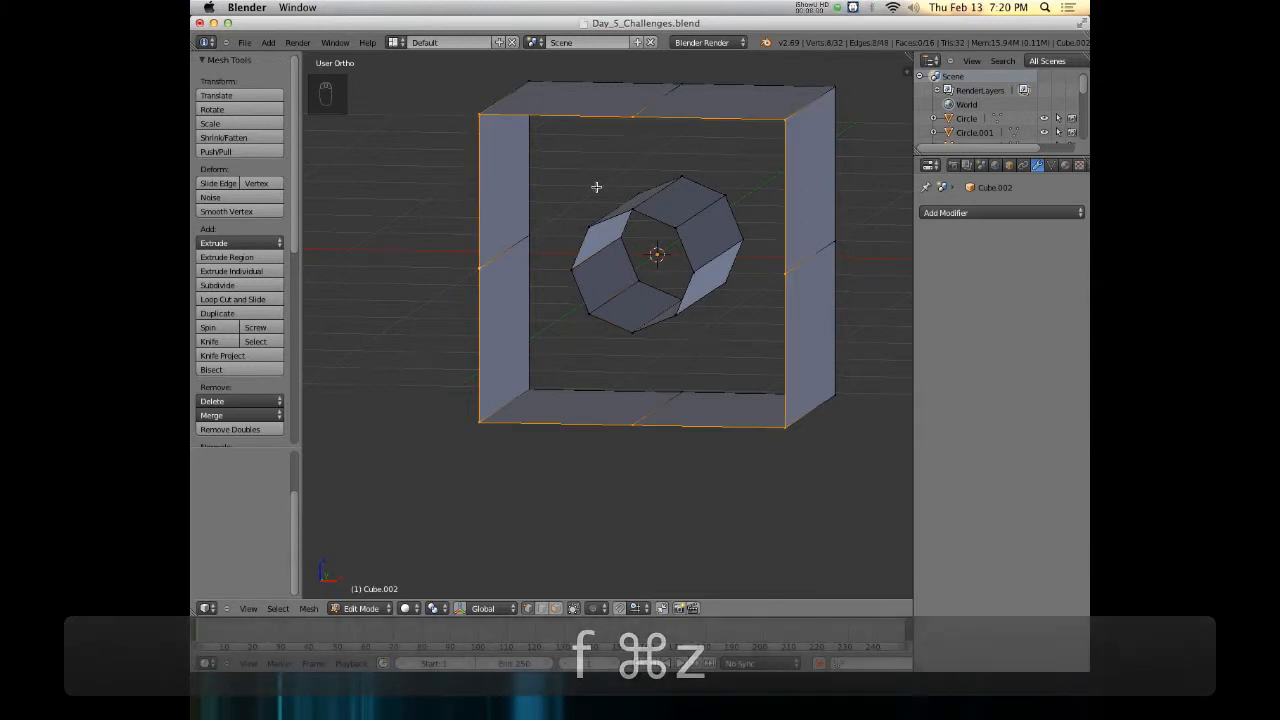
{"action": "left_click", "coordinate": [581, 246], "text": "alt+shift"}
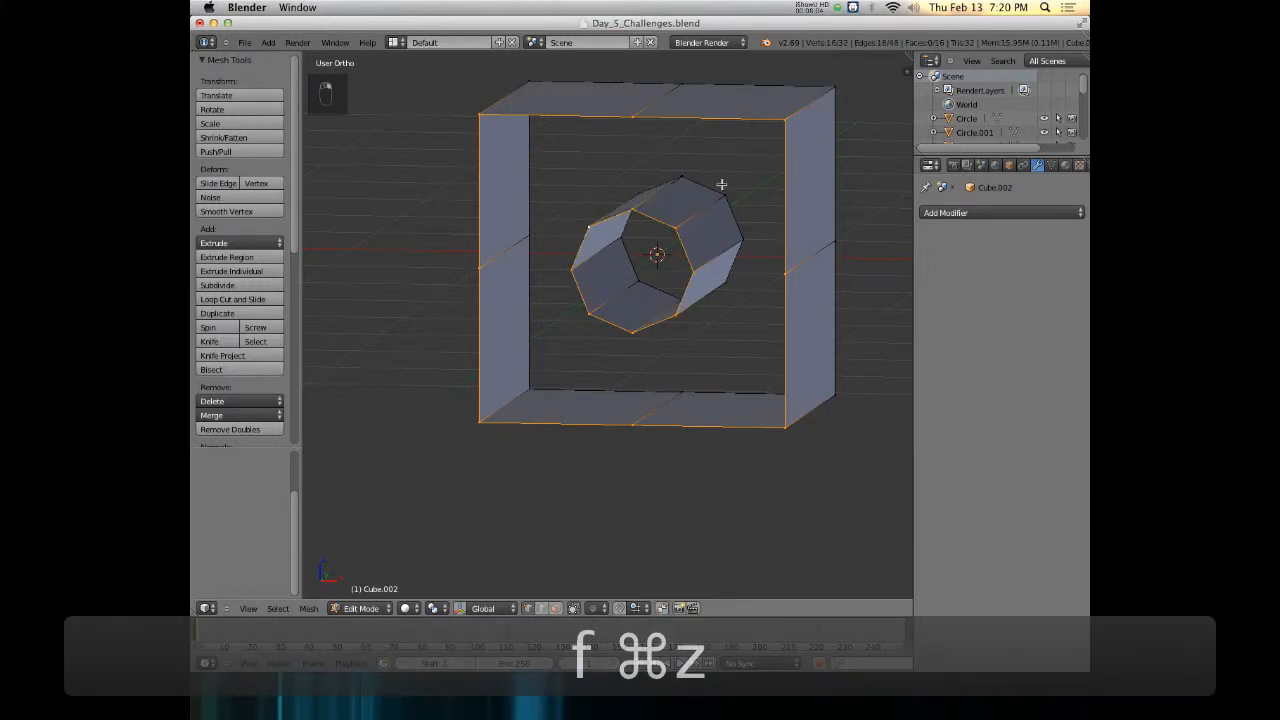
{"action": "key", "text": "w"}
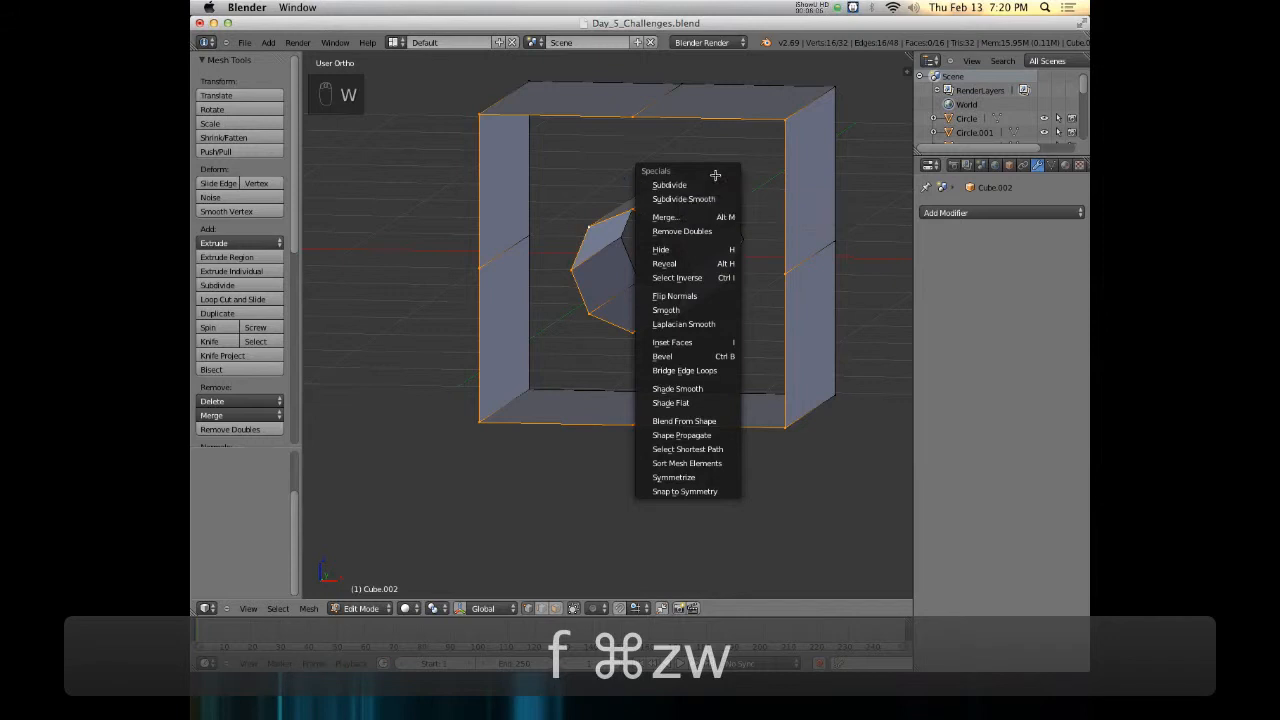
{"action": "left_click", "coordinate": [694, 371]}
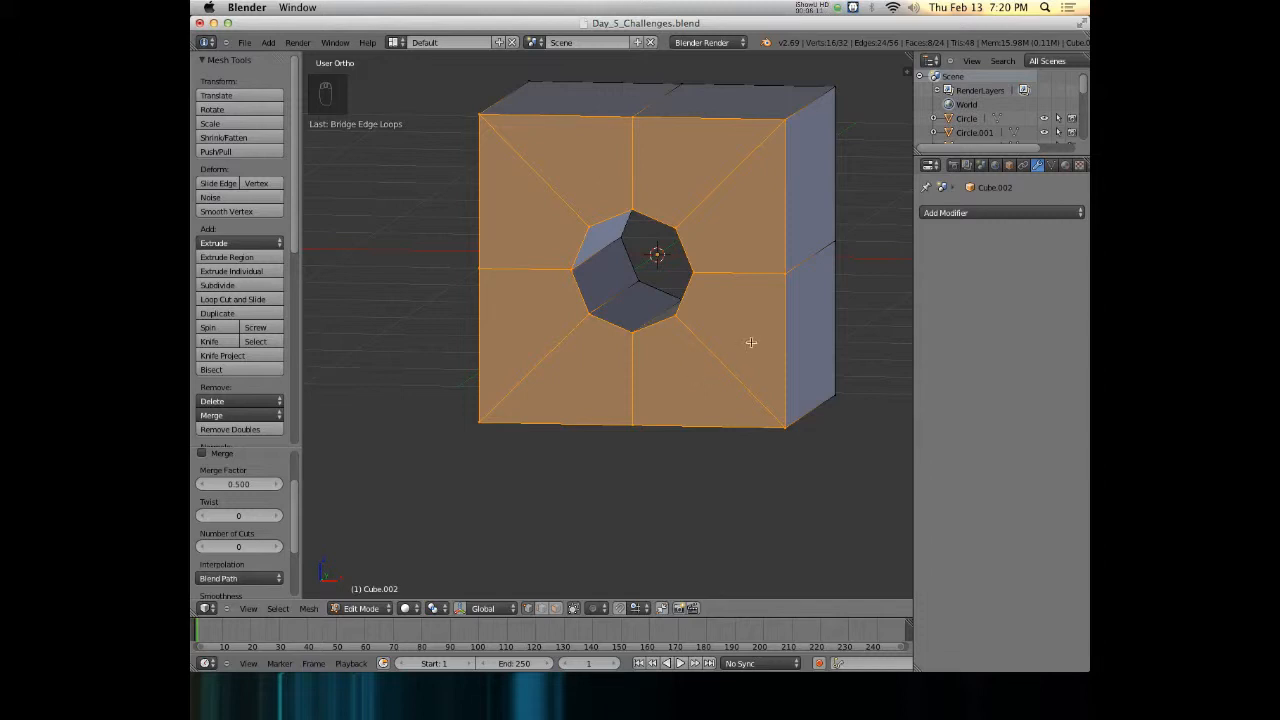
Bridge the cylinder's open end to the cube's border on the opposite side with Bridge Edge Loops
{"action": "middle_click_drag", "start_coordinate": [810, 293], "coordinate": [534, 300]}
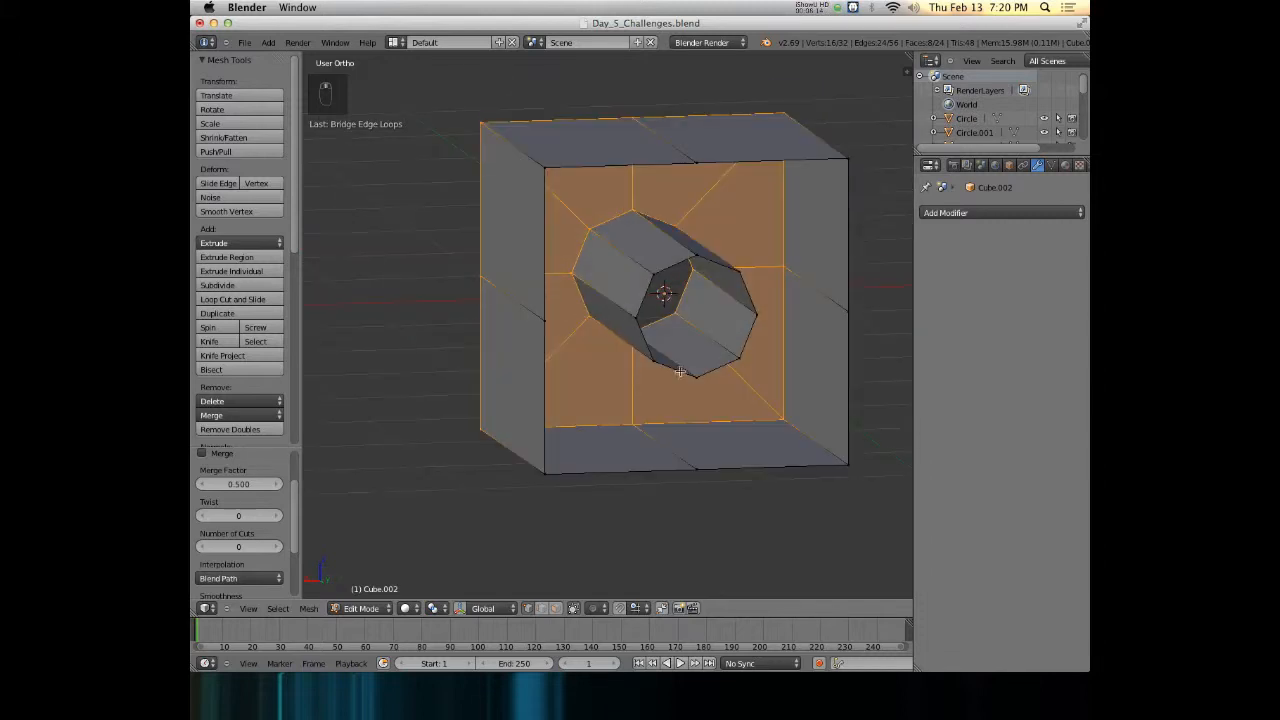
{"action": "right_click", "coordinate": [722, 369], "text": "alt"}
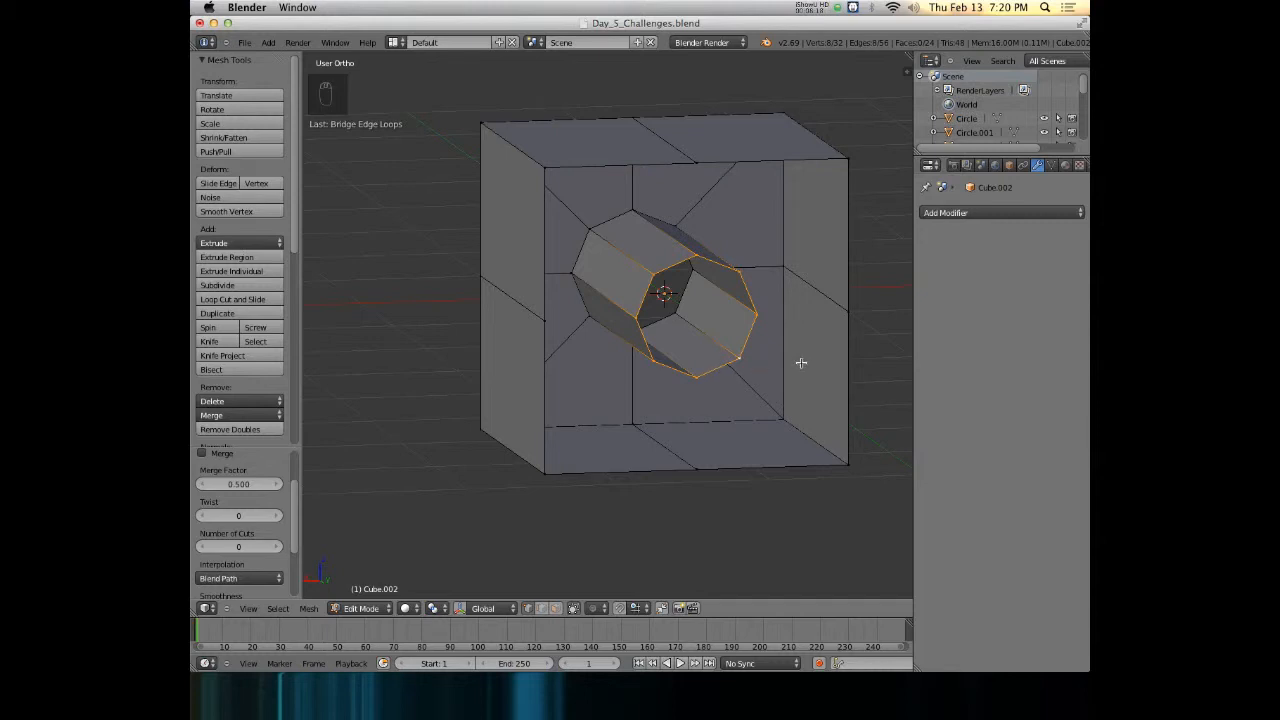
{"action": "right_click", "coordinate": [846, 337], "text": "alt+shift"}
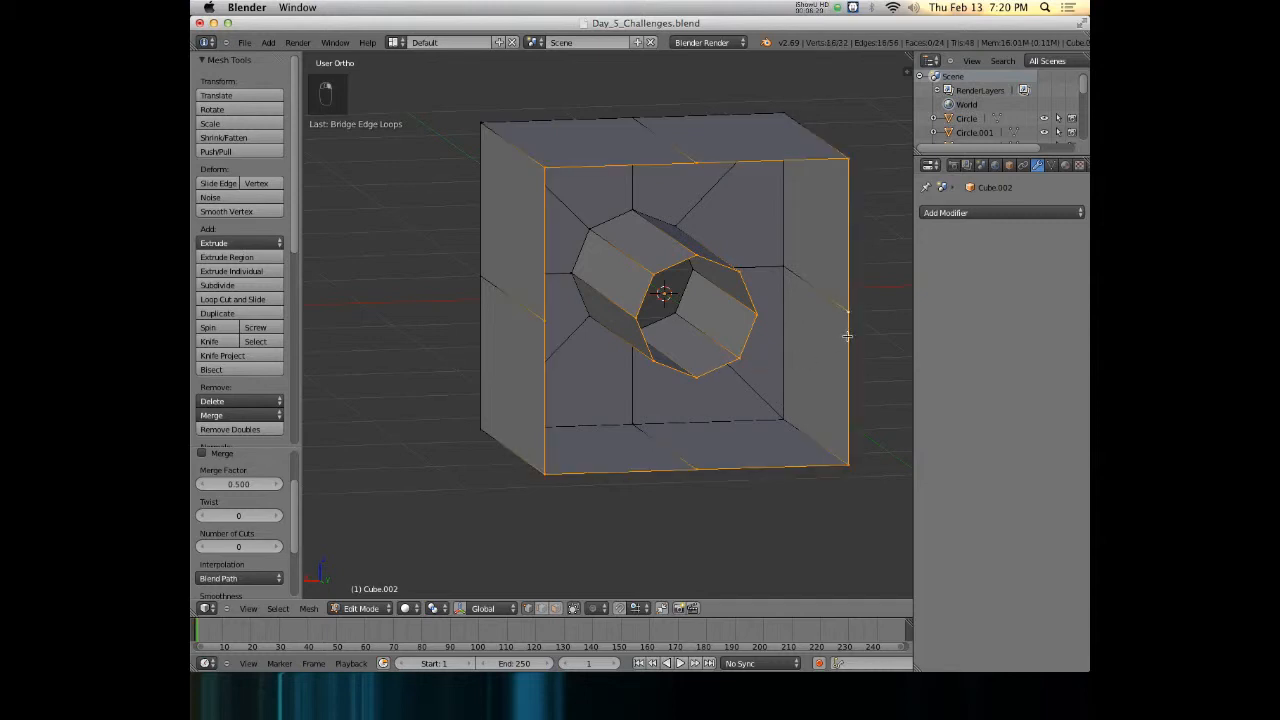
{"action": "key", "text": "w"}
{"action": "left_click", "coordinate": [760, 276]}
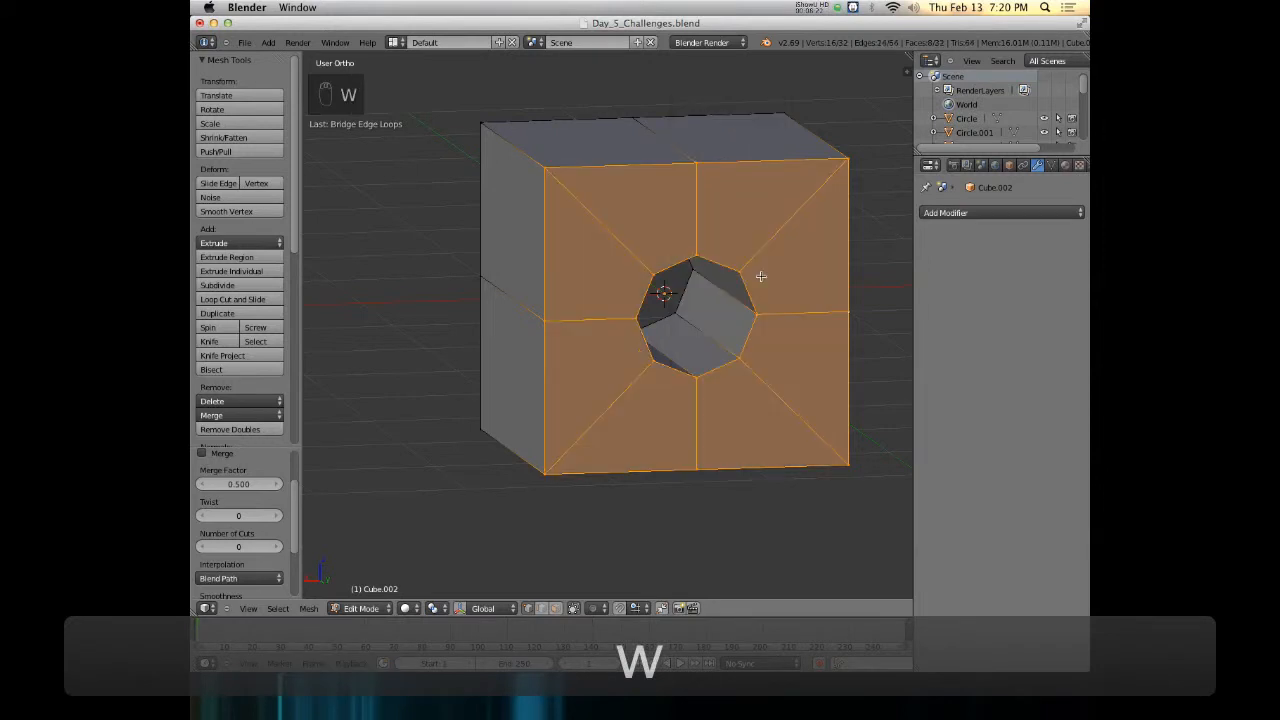
{"action": "middle_click_drag", "start_coordinate": [725, 319], "coordinate": [763, 301]}
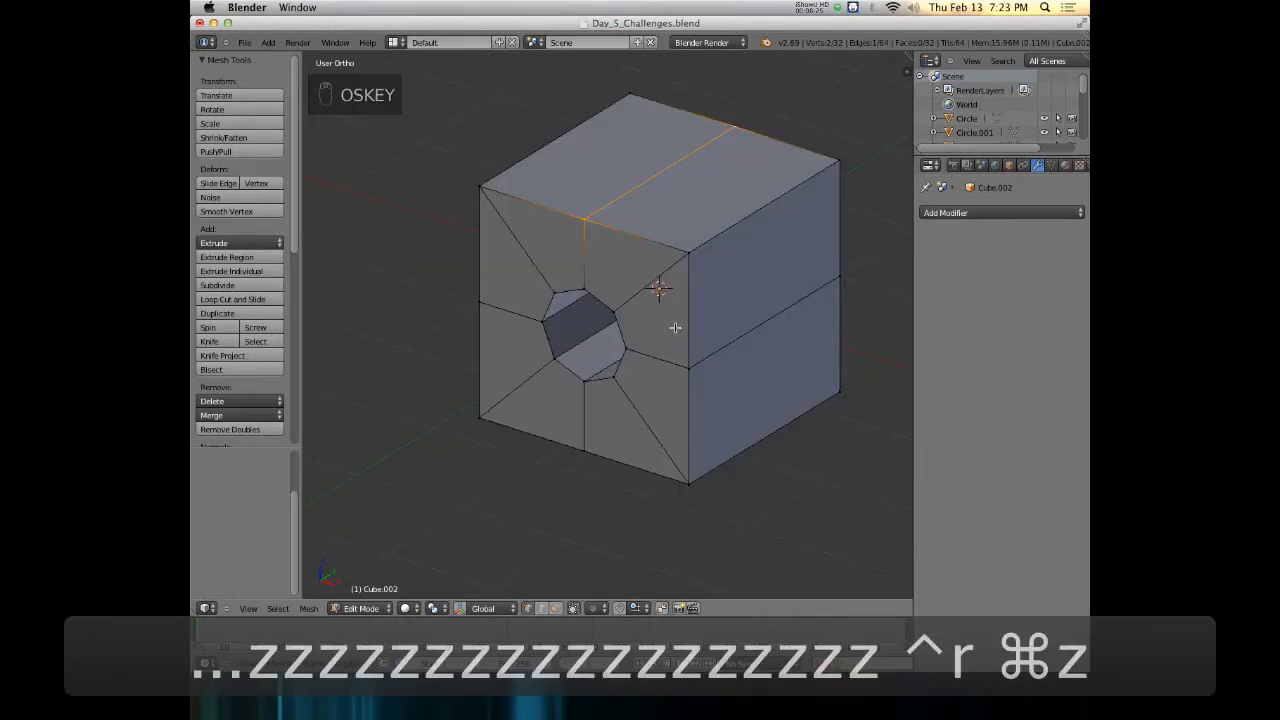
Leave Edit Mode and switch to layer 4, which holds the array challenge
{"action": "key", "text": "4"}
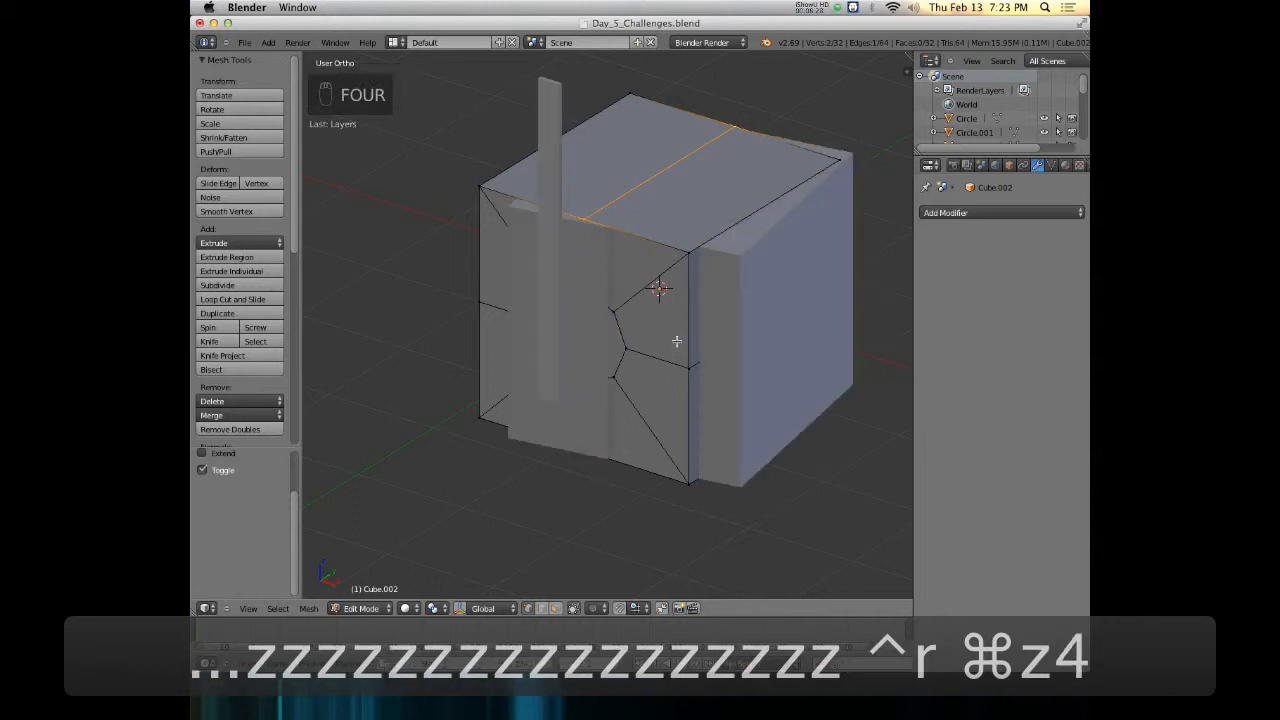
{"action": "key", "text": "Tab"}
{"action": "key", "text": "4"}
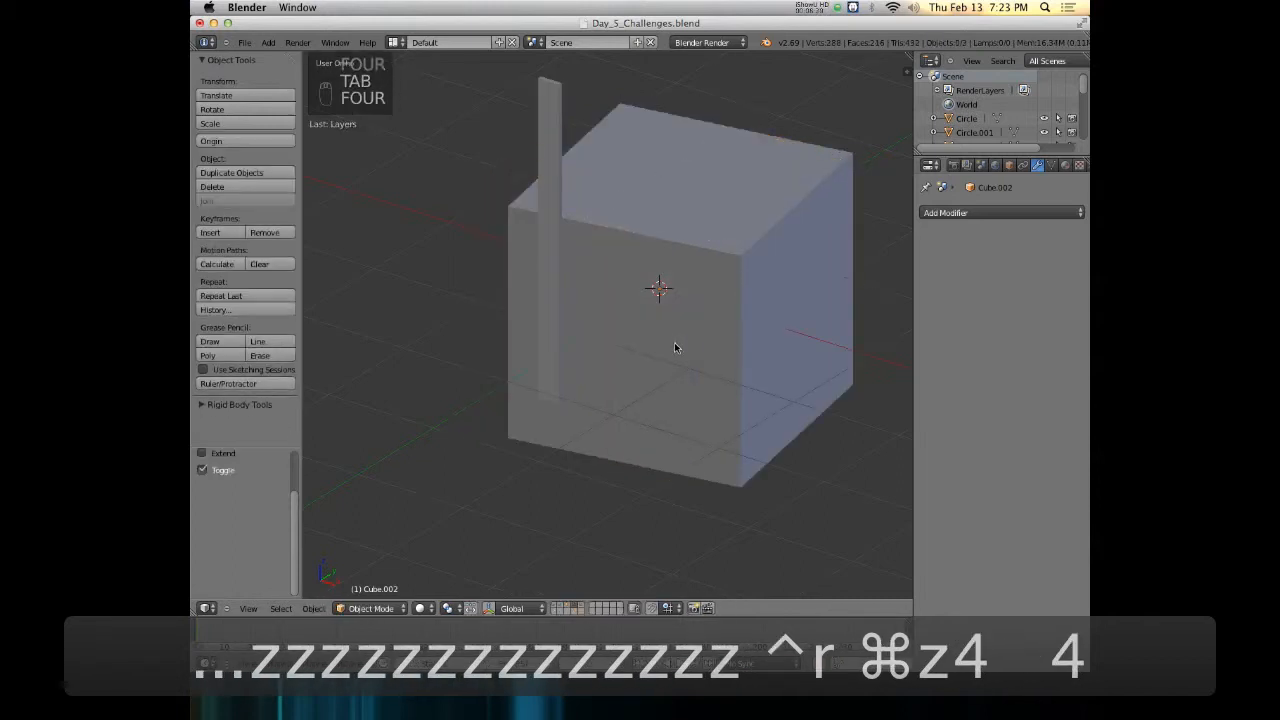
{"action": "scroll", "coordinate": [656, 326], "scroll_direction": "down", "scroll_amount": 3}
{"action": "scroll", "coordinate": [656, 328], "scroll_direction": "up", "scroll_amount": 4}
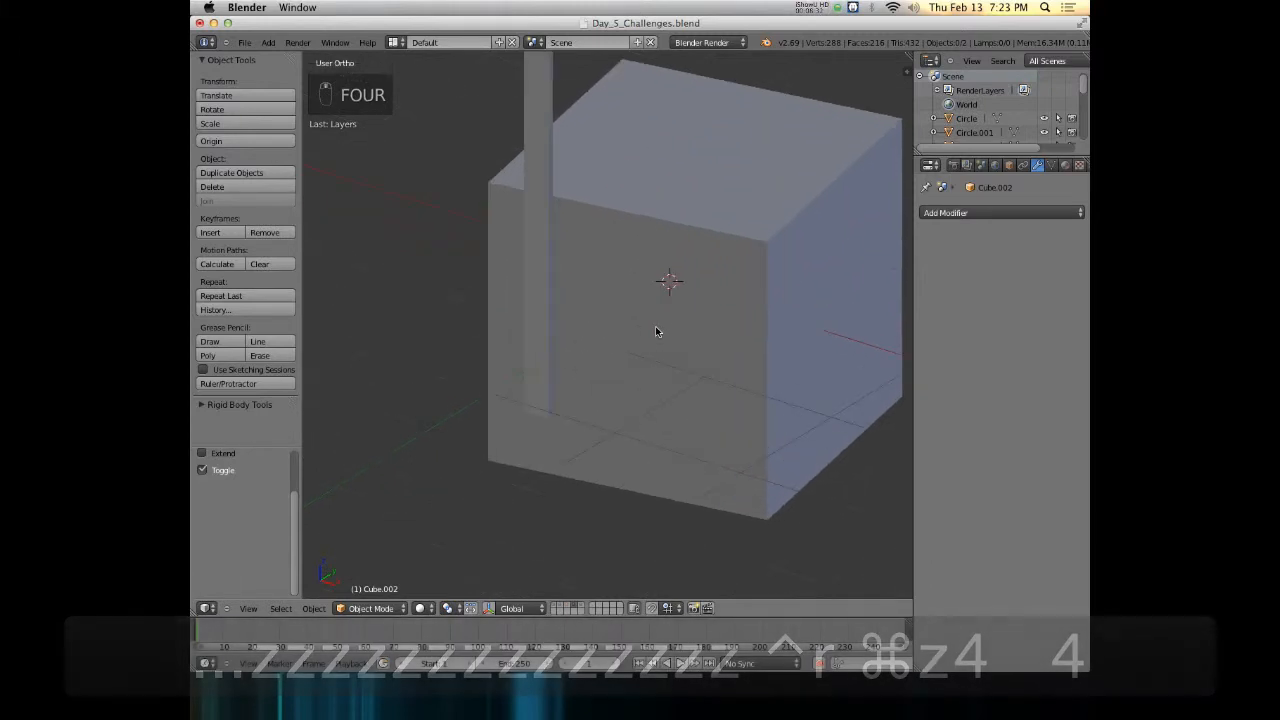
{"action": "scroll", "coordinate": [651, 318], "scroll_direction": "down", "scroll_amount": 2}
{"action": "mouse_move", "coordinate": [625, 278]}
{"action": "middle_mouse_down"}
{"action": "mouse_move", "coordinate": [677, 286]}
{"action": "mouse_move", "coordinate": [697, 323]}
{"action": "mouse_move", "coordinate": [624, 278]}
{"action": "middle_mouse_up"}
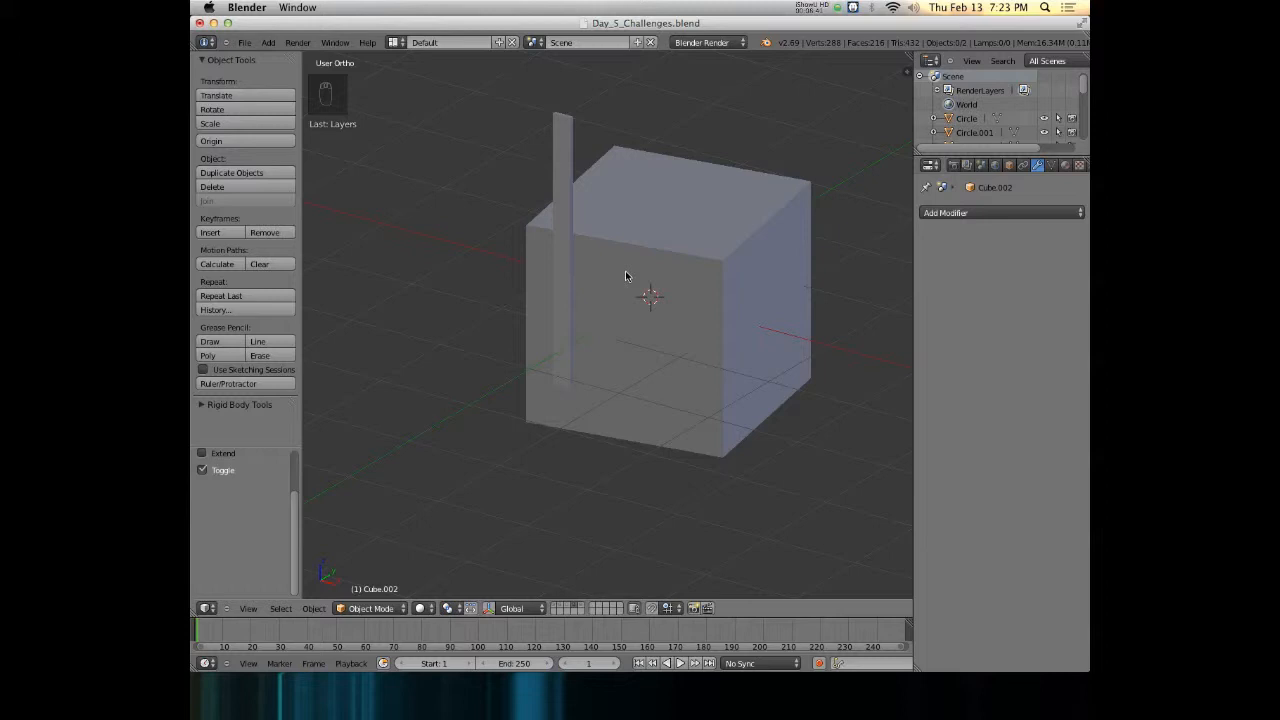
Select the thin upright box with the array and examine its base mesh in Edit Mode and wireframe
{"action": "middle_click_drag", "start_coordinate": [648, 298], "coordinate": [703, 273]}
{"action": "right_click", "coordinate": [629, 262]}
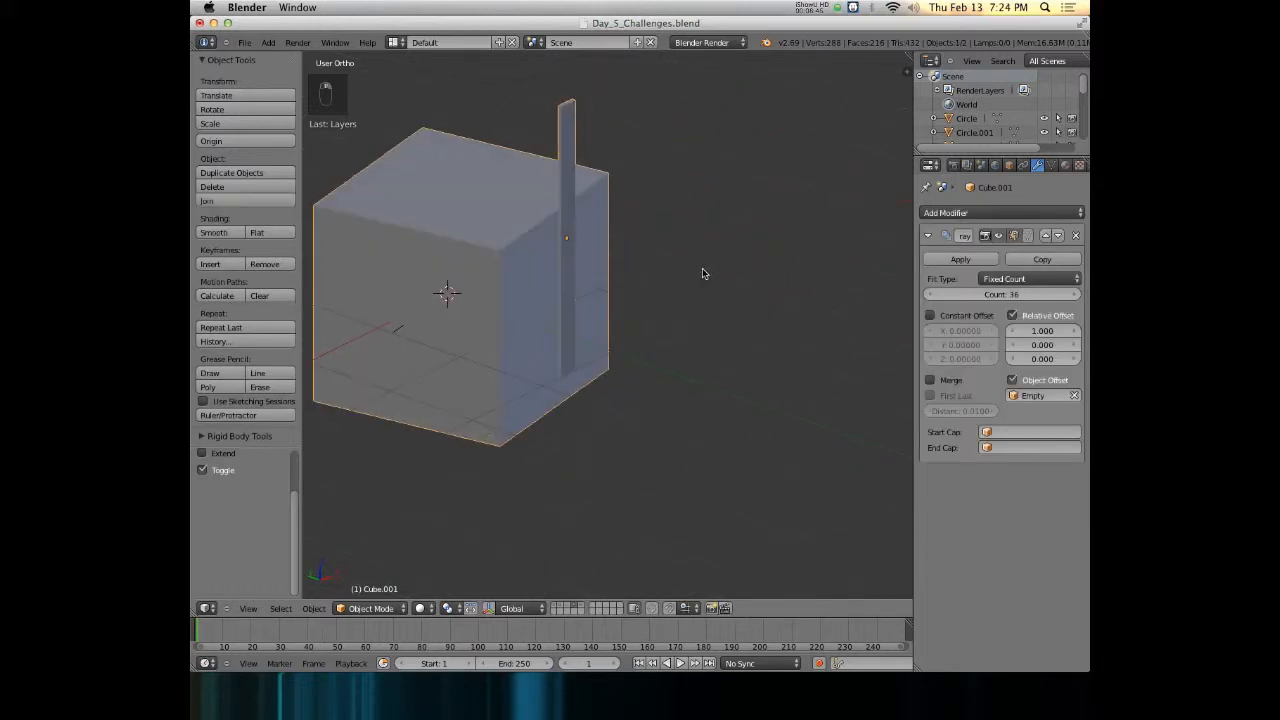
{"action": "middle_click_drag", "start_coordinate": [504, 271], "coordinate": [673, 244]}
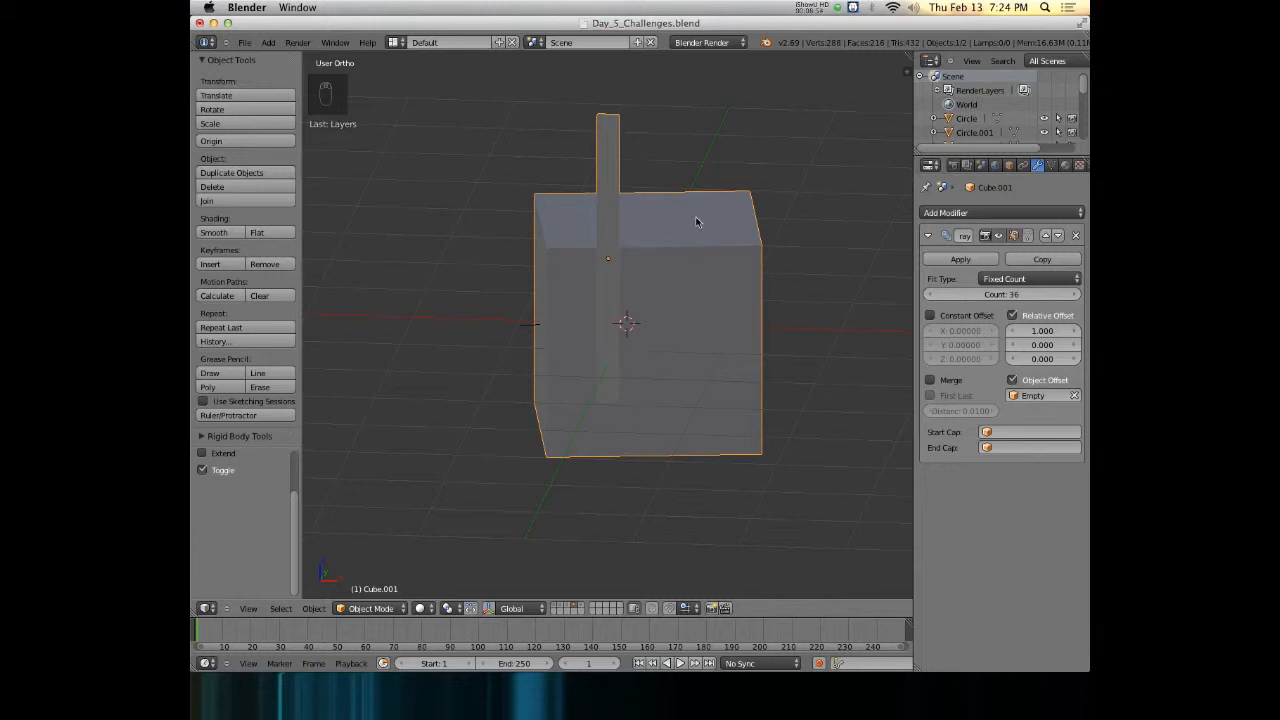
{"action": "mouse_move", "coordinate": [640, 218]}
{"action": "middle_mouse_down"}
{"action": "mouse_move", "coordinate": [615, 201]}
{"action": "mouse_move", "coordinate": [683, 223]}
{"action": "mouse_move", "coordinate": [661, 213]}
{"action": "middle_mouse_up"}
{"action": "key", "text": "Tab"}
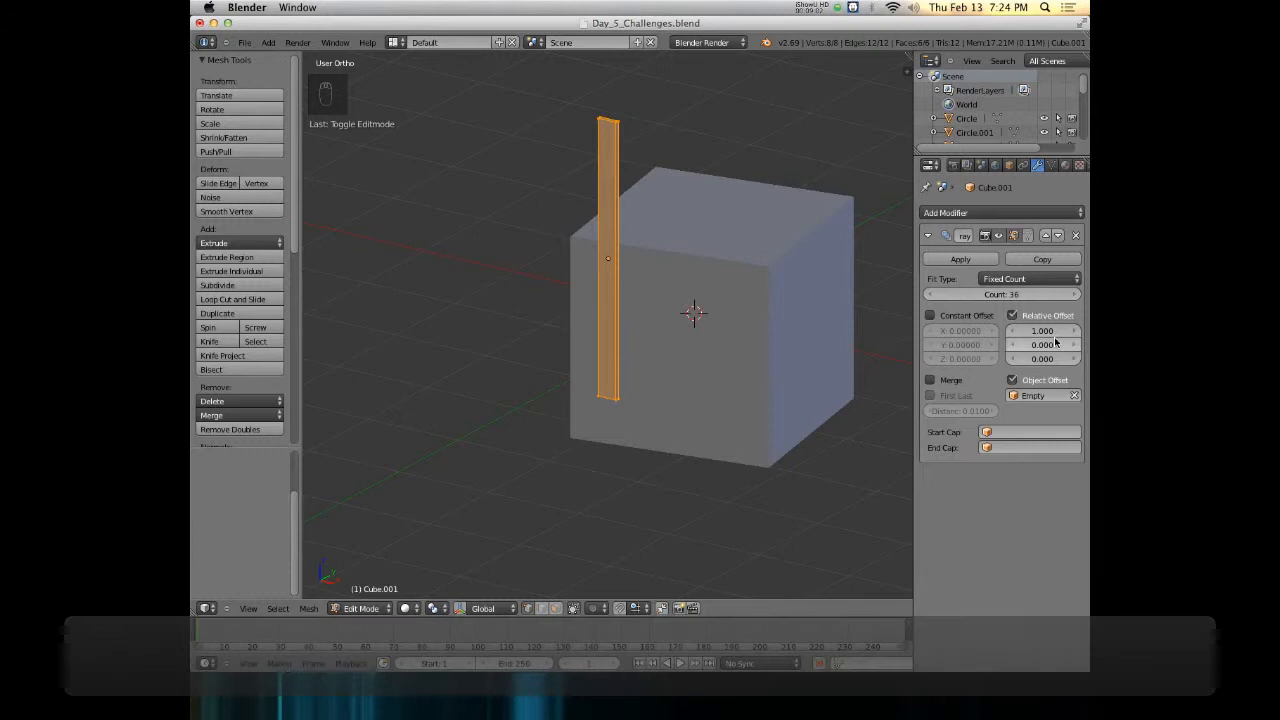
{"action": "key", "text": "z"}
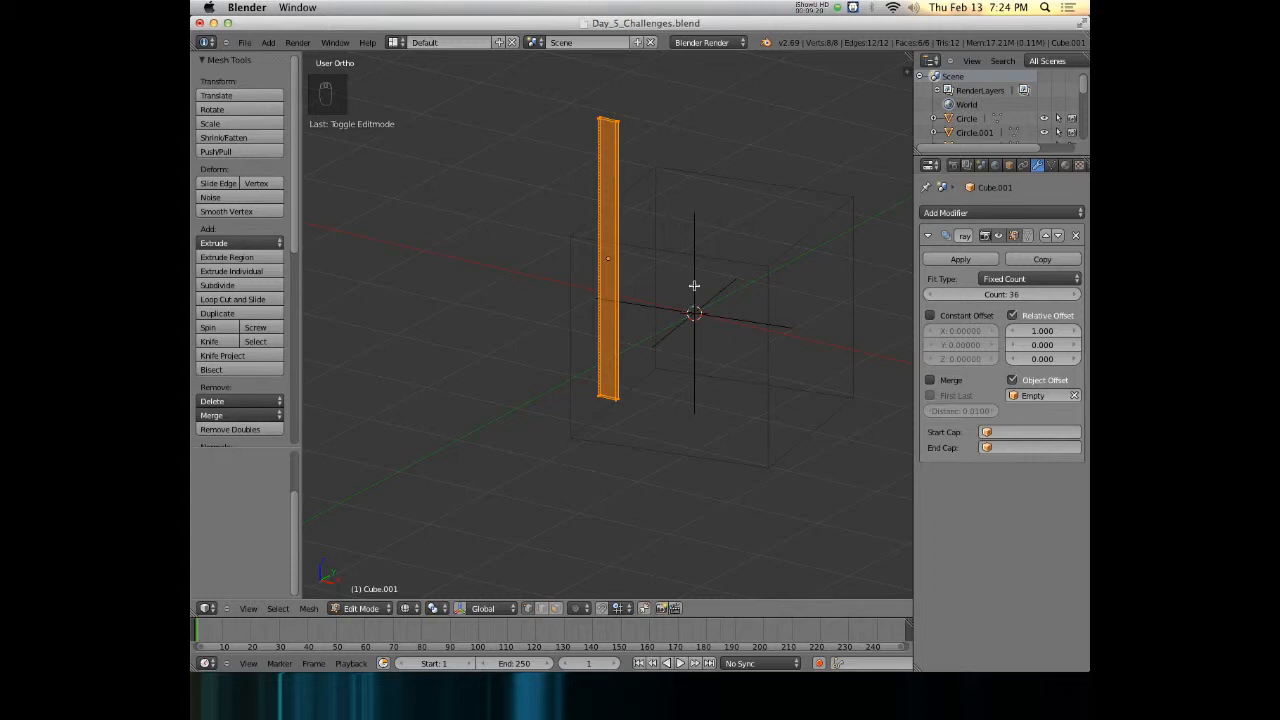
{"action": "key", "text": "Tab"}
{"action": "key", "text": "z"}
{"action": "middle_click_drag", "start_coordinate": [640, 290], "coordinate": [665, 277]}
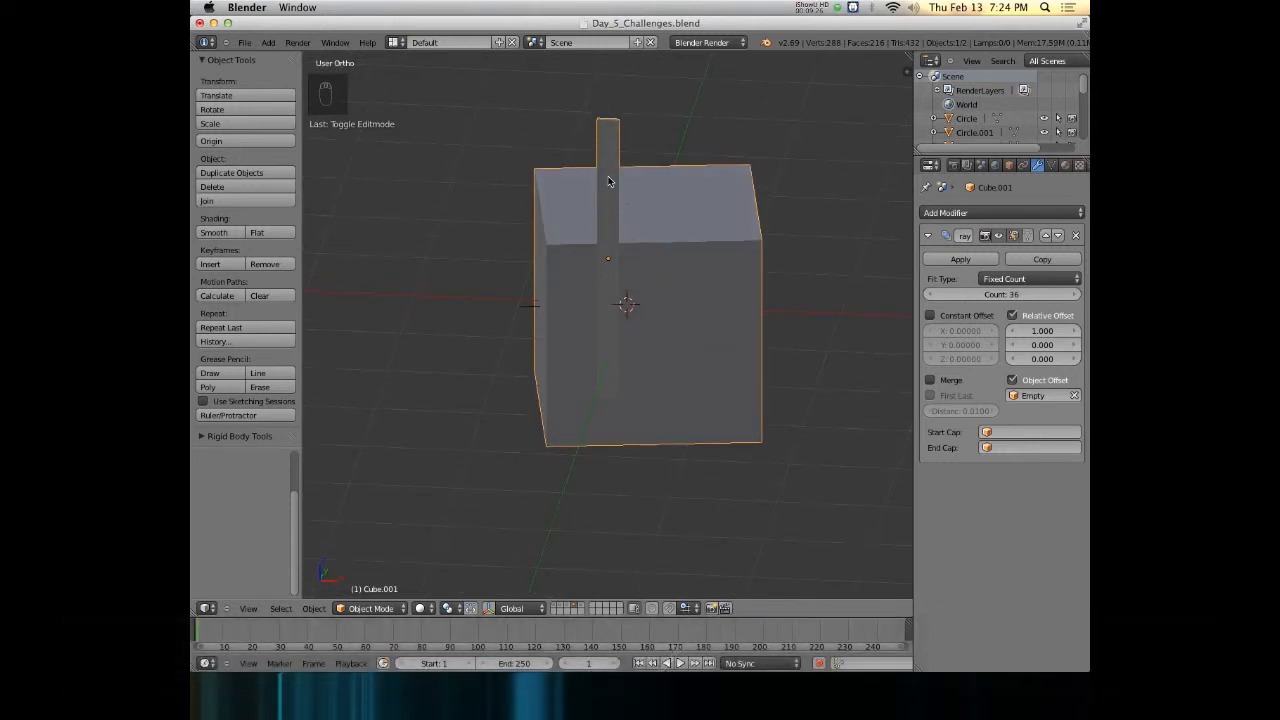
Show the array object's transform properties, toggle its modifier's viewport display off and on, and undo twice
{"action": "key", "text": "n"}
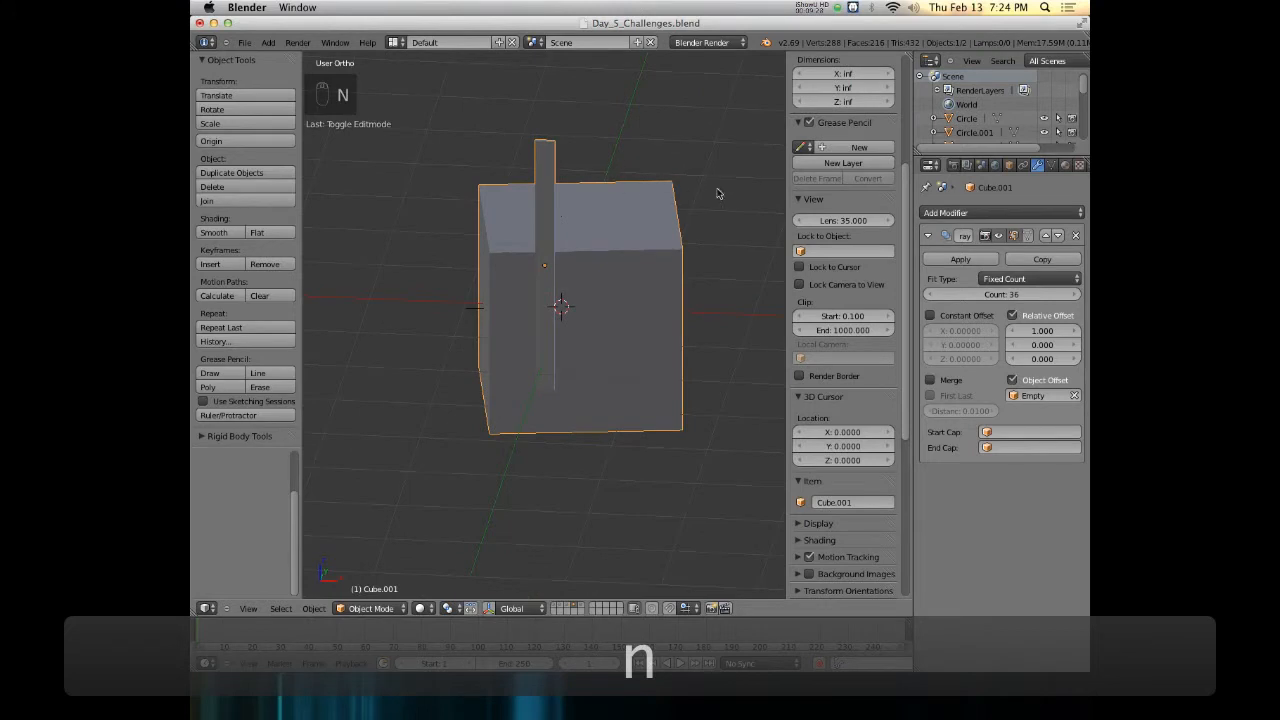
{"action": "scroll", "coordinate": [805, 250], "scroll_direction": "up", "scroll_amount": 5}
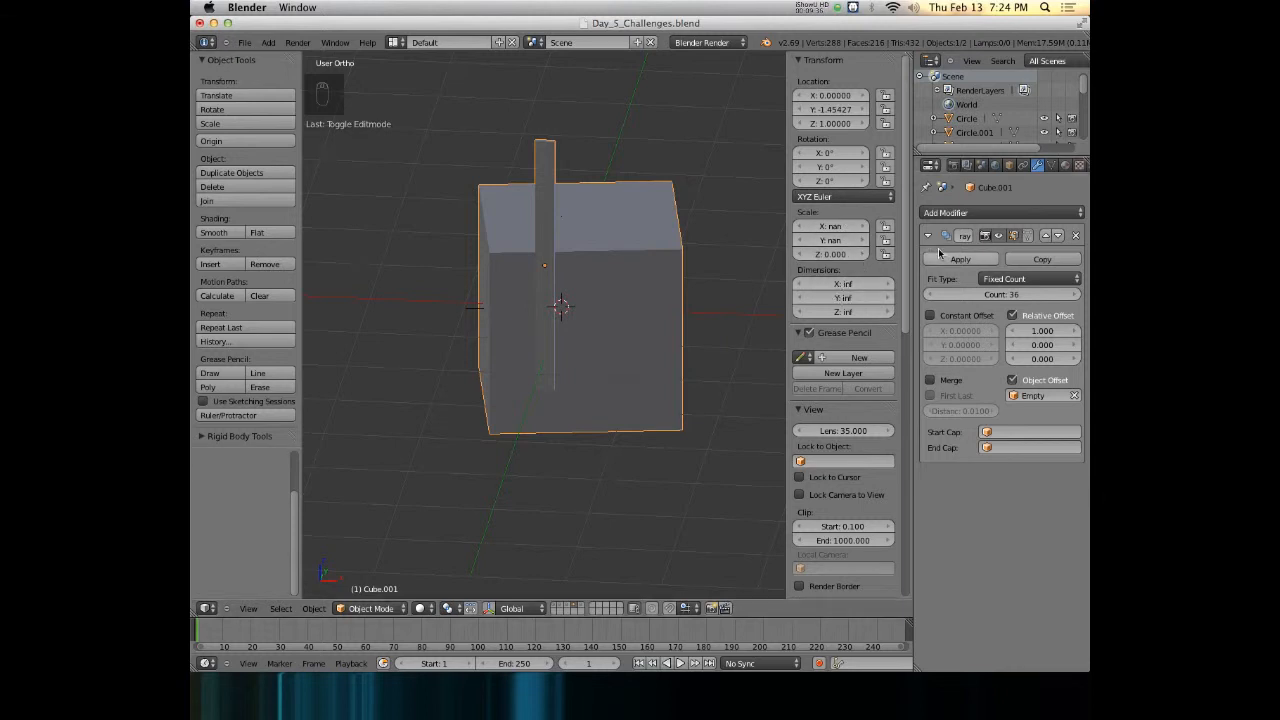
{"action": "left_click", "coordinate": [999, 236]}
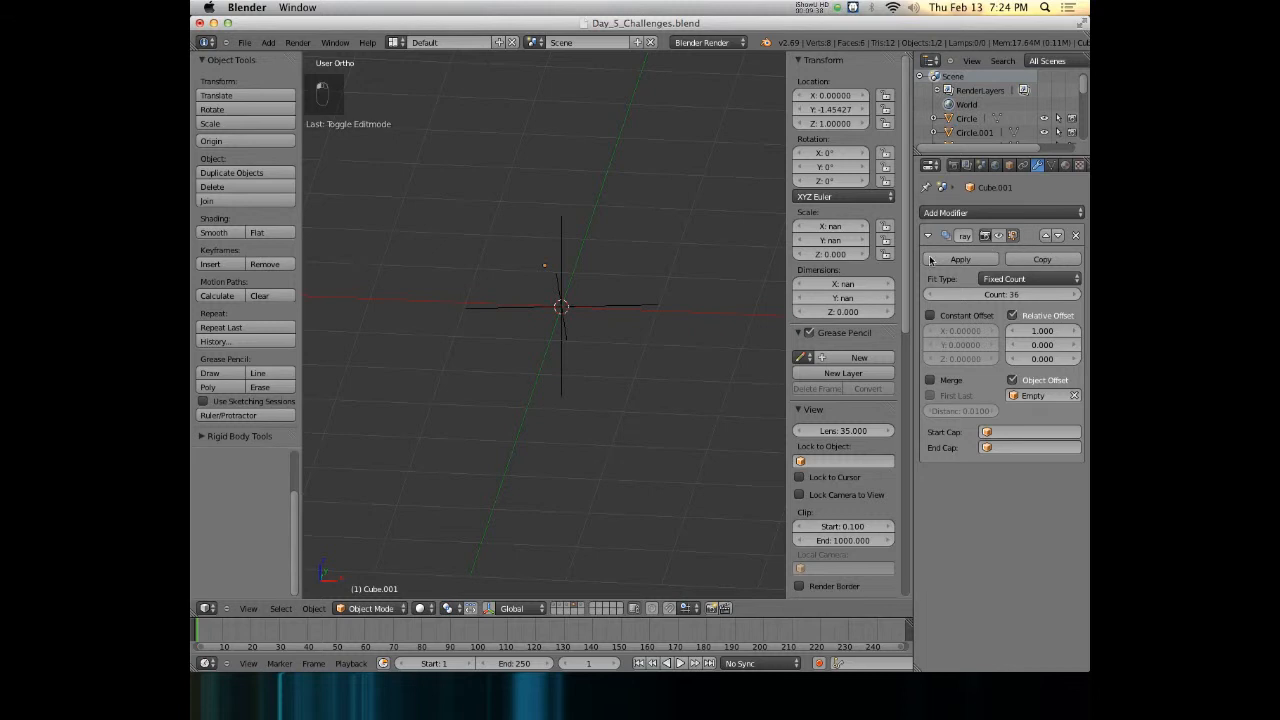
{"action": "left_click", "coordinate": [999, 236]}
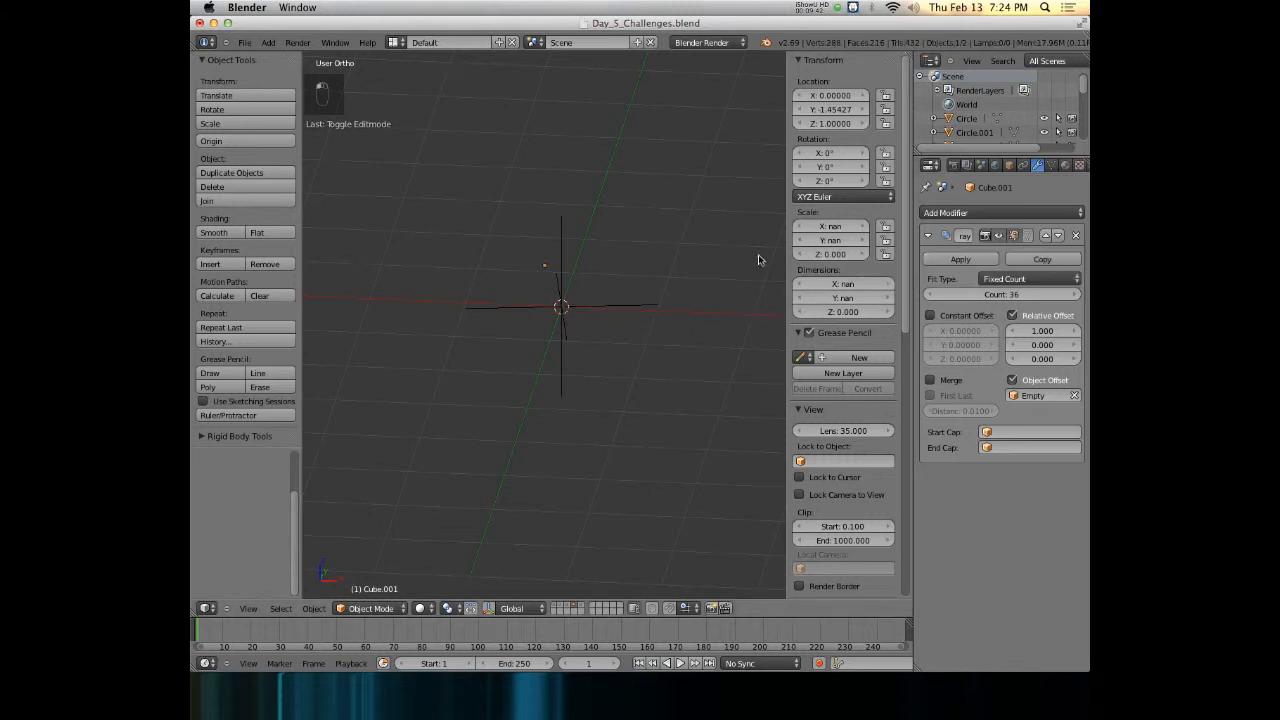
{"action": "key", "text": "super+z"}
{"action": "key", "text": "super+z"}
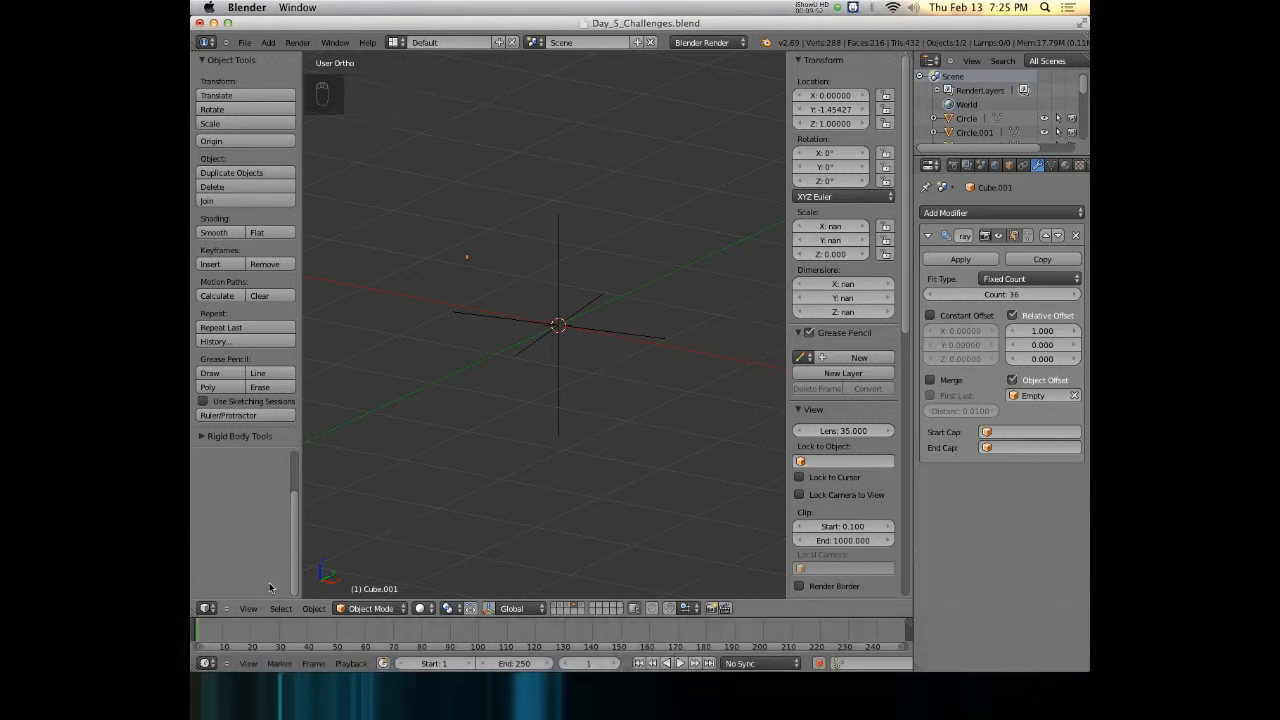
Apply the scale of the selected array object
{"action": "left_click", "coordinate": [246, 609]}
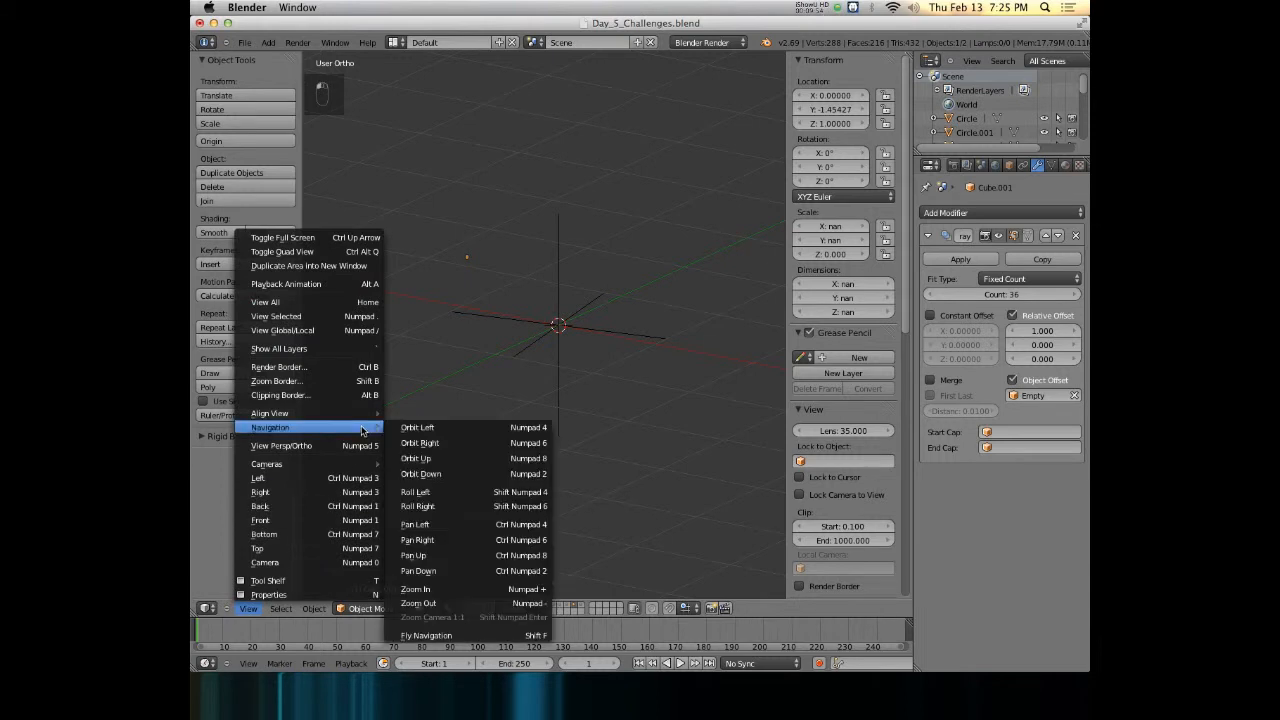
{"action": "left_click", "coordinate": [313, 609]}
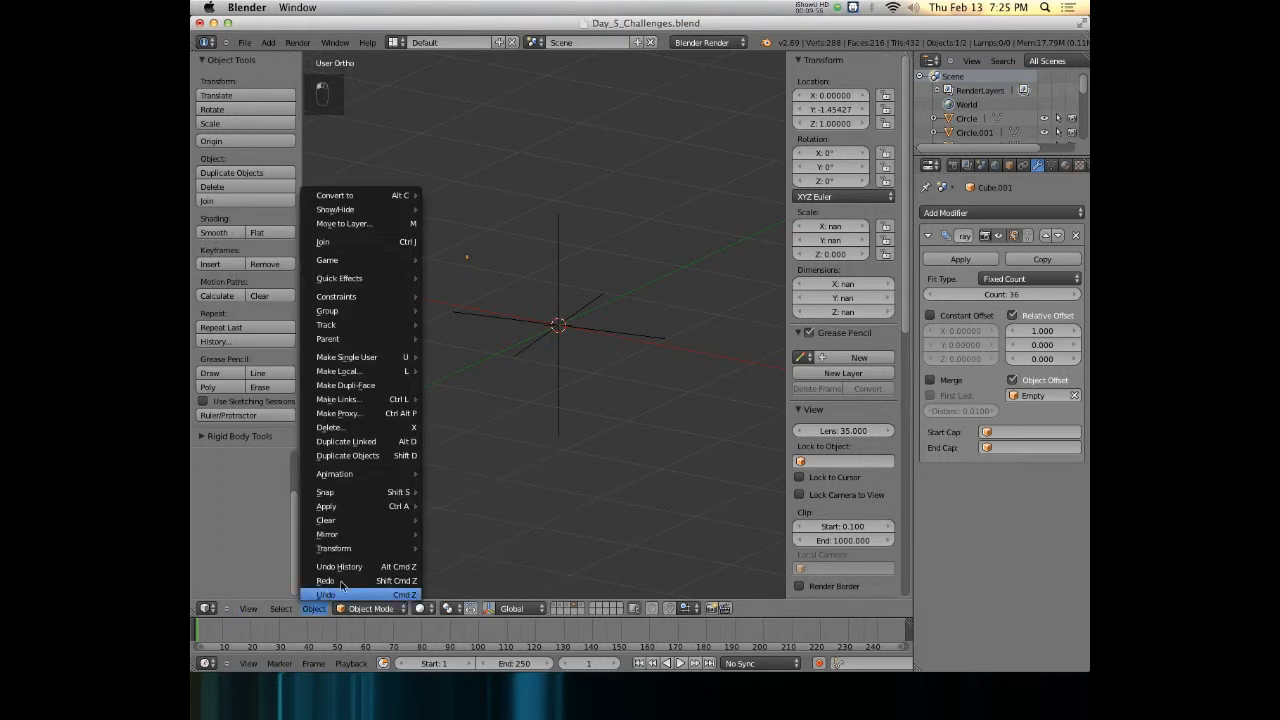
{"action": "mouse_move", "coordinate": [376, 507]}
{"action": "left_click", "coordinate": [471, 531]}
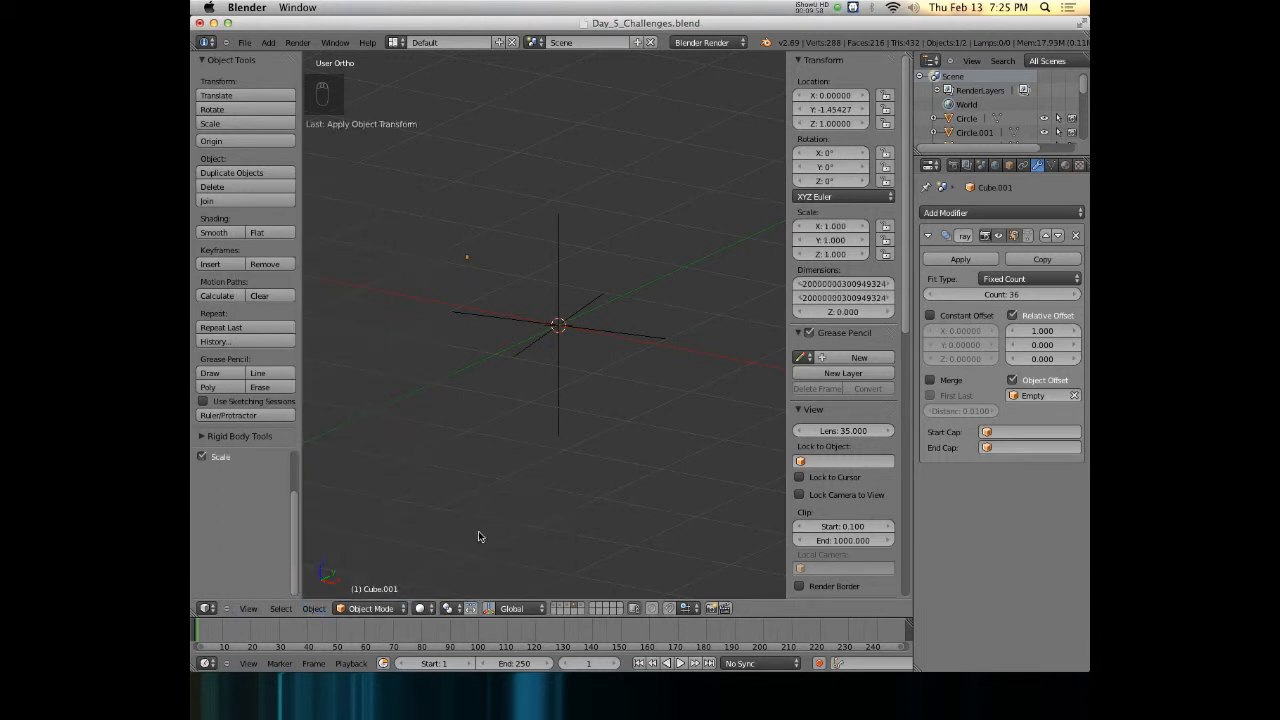
Try to set the array object's X, Y and Z dimensions to 1
{"action": "left_click", "coordinate": [853, 286]}
{"action": "type", "text": "1"}
{"action": "key", "text": "Tab"}
{"action": "type", "text": "1"}
{"action": "key", "text": "Tab"}
{"action": "type", "text": "1"}
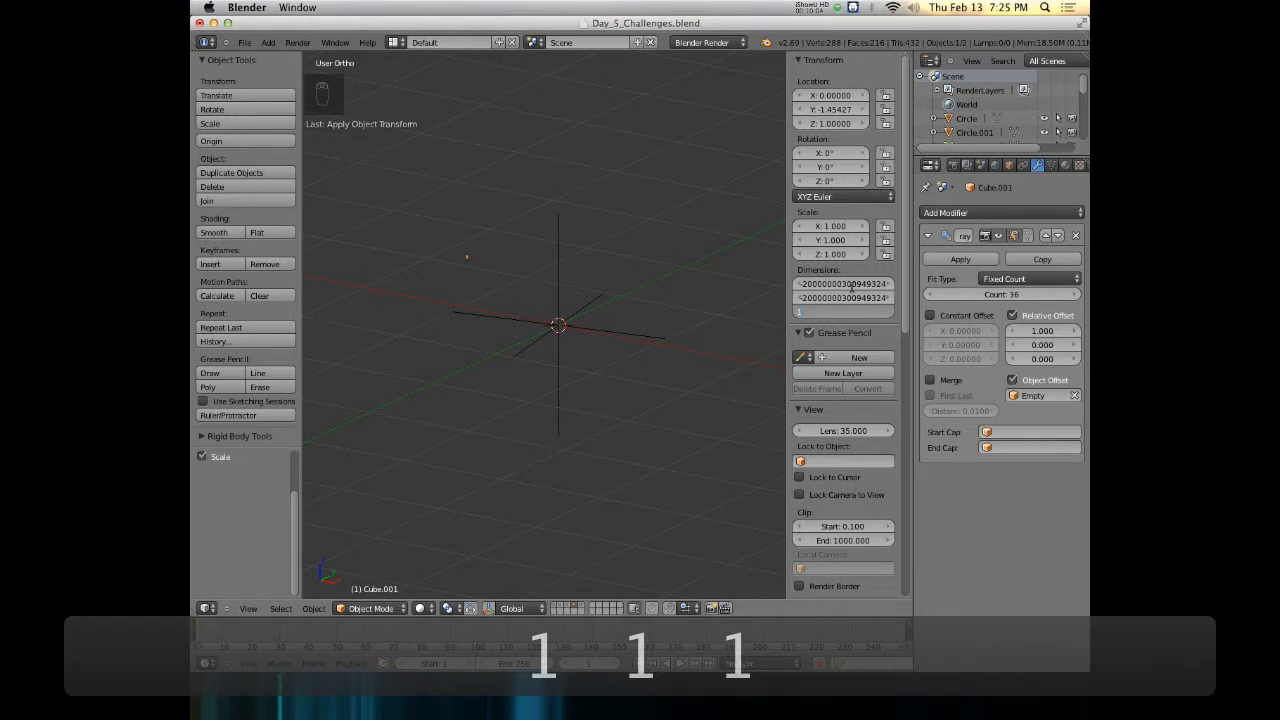
{"action": "key", "text": "Return"}
Undo the dimension and scale changes, going back to before the array object was selected
{"action": "key", "text": "super+z"}
{"action": "key", "text": "super+z"}
{"action": "key", "text": "super+z"}
{"action": "key", "text": "super+z"}
{"action": "key", "text": "super+z"}
{"action": "key", "text": "super+z"}
{"action": "key", "text": "super+z"}
{"action": "key", "text": "super+z"}
{"action": "key", "text": "super+z"}
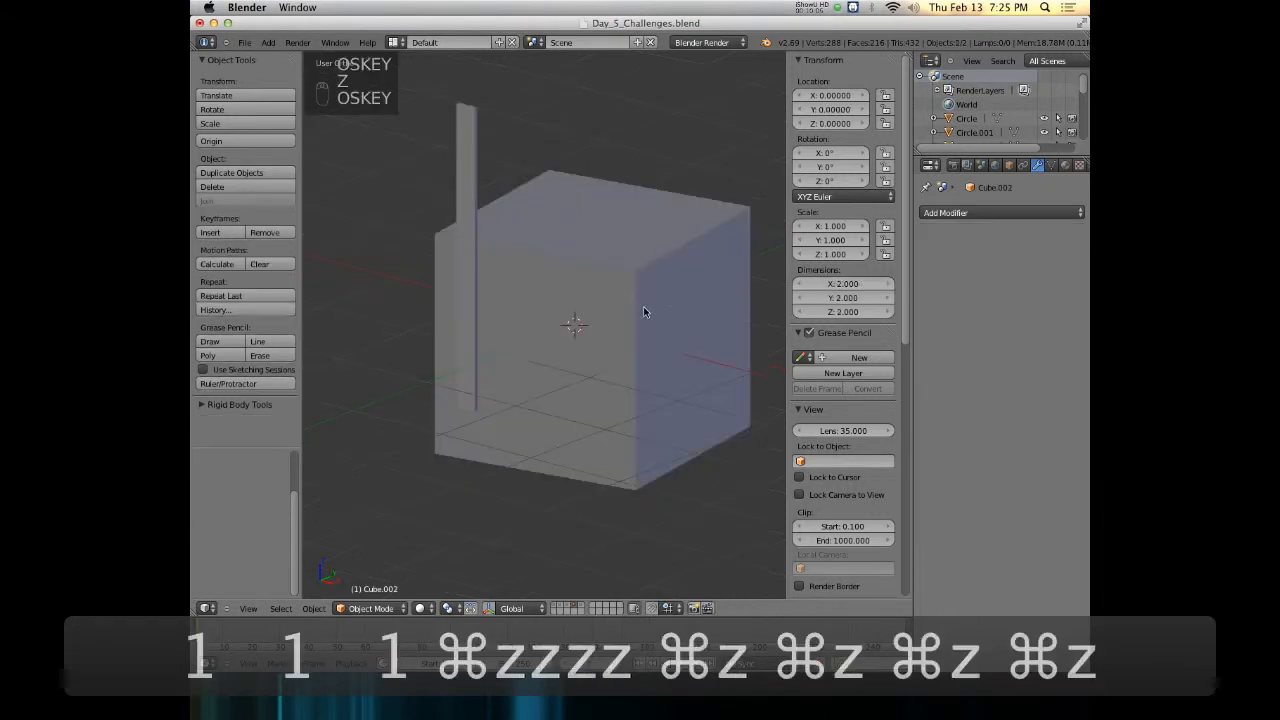
Select the thin upright box with the array and set its origin to the 3D cursor
{"action": "right_click", "coordinate": [476, 258]}
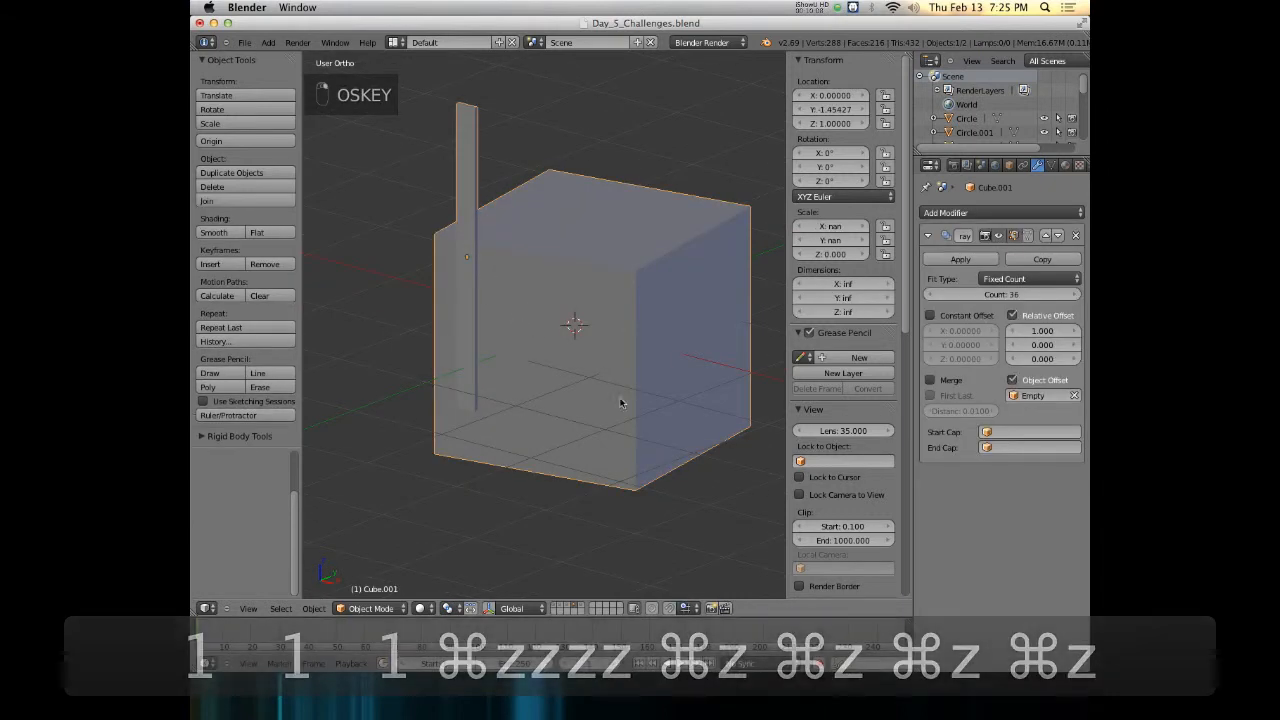
{"action": "left_click", "coordinate": [247, 146]}
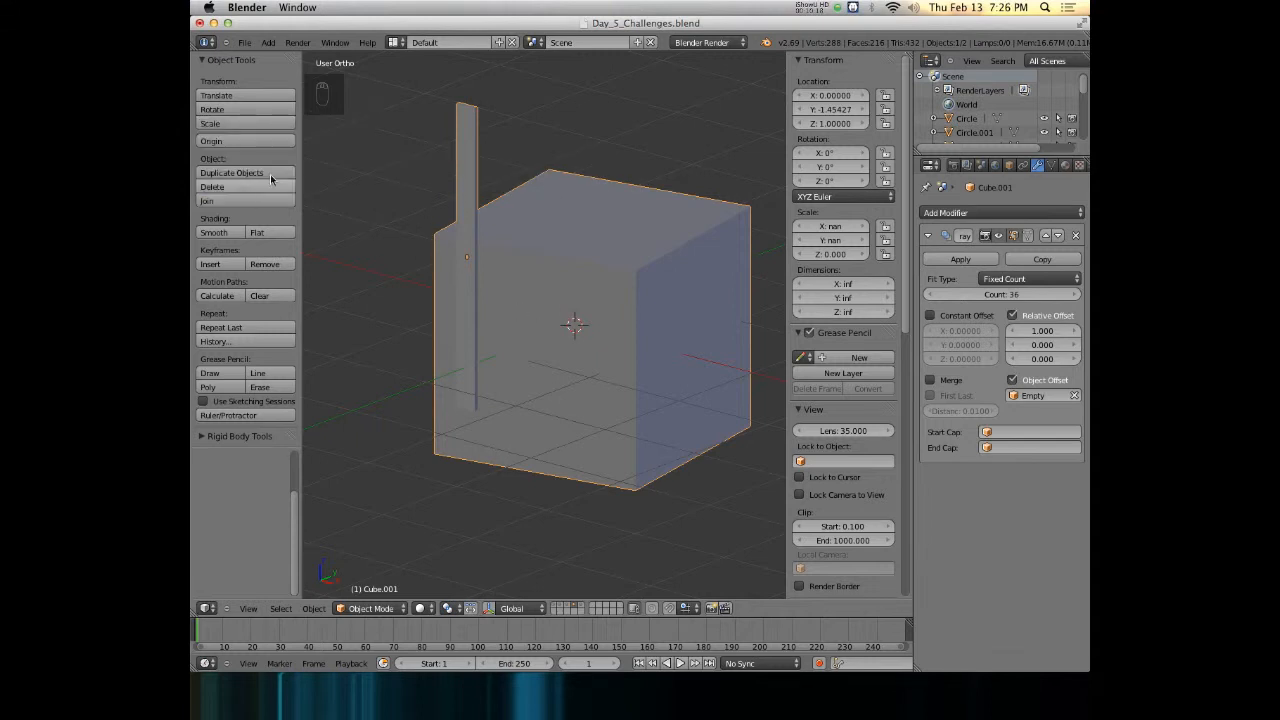
{"action": "left_click", "coordinate": [247, 141]}
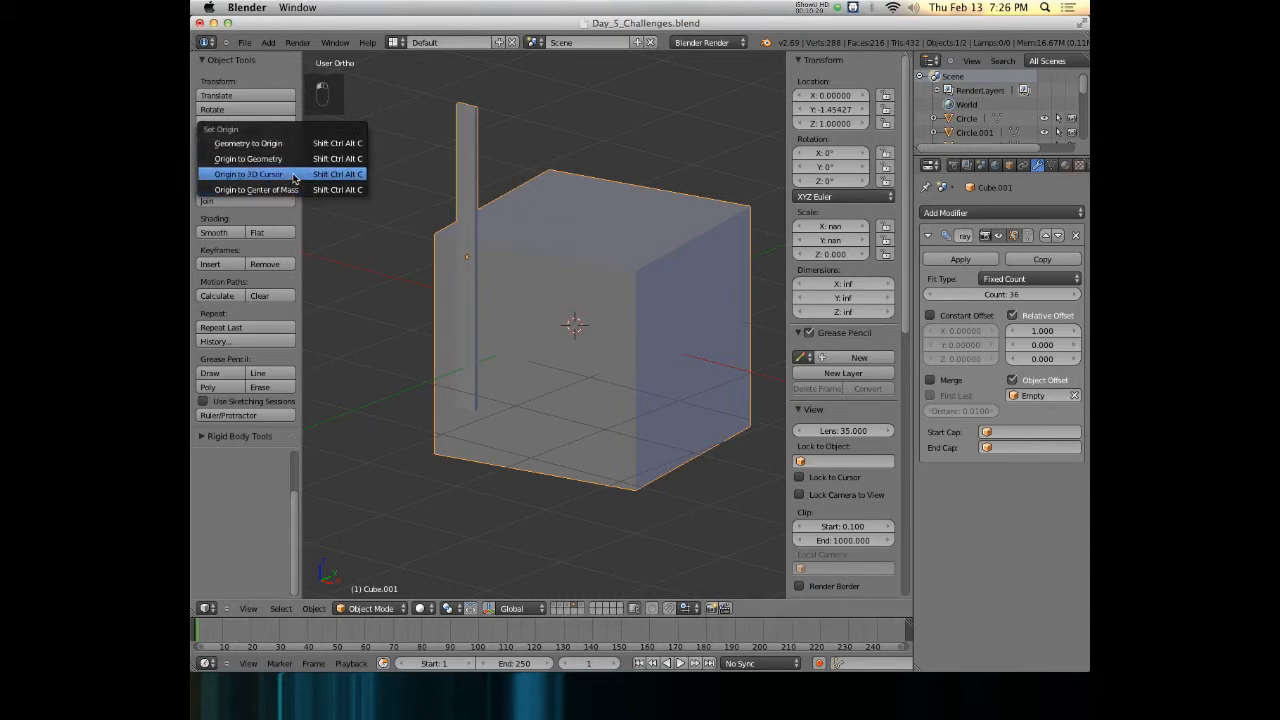
{"action": "left_click", "coordinate": [250, 174]}
{"action": "scroll", "coordinate": [654, 343], "scroll_direction": "down", "scroll_amount": 7}
{"action": "scroll", "coordinate": [650, 342], "scroll_direction": "up", "scroll_amount": 7}
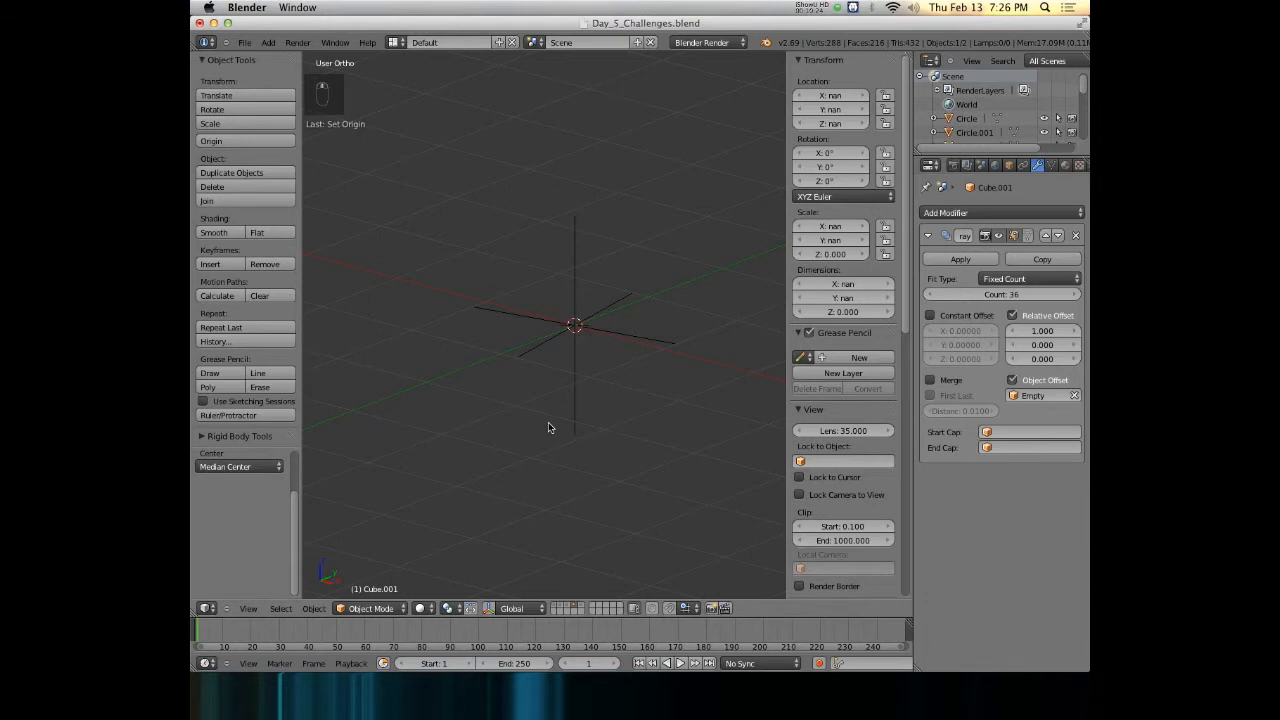
Try to apply the scale of the array object after moving its origin
{"action": "key", "text": "ctrl+a"}
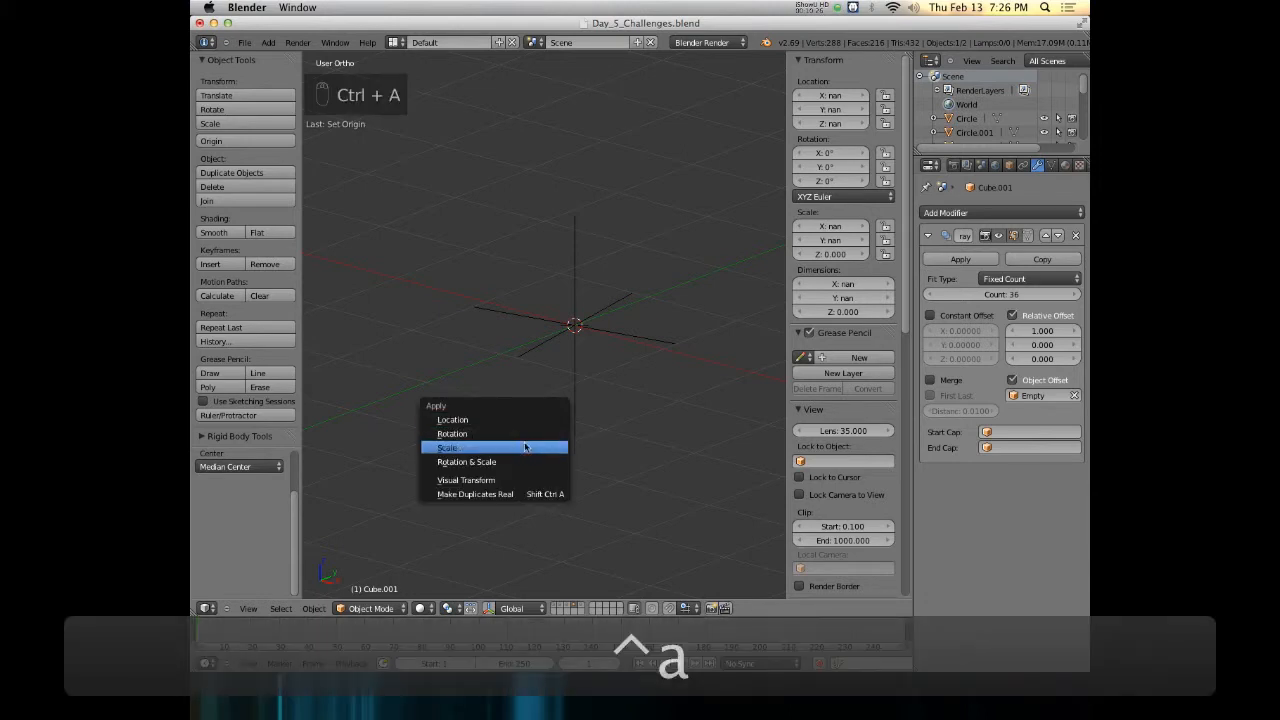
{"action": "left_click", "coordinate": [522, 452]}
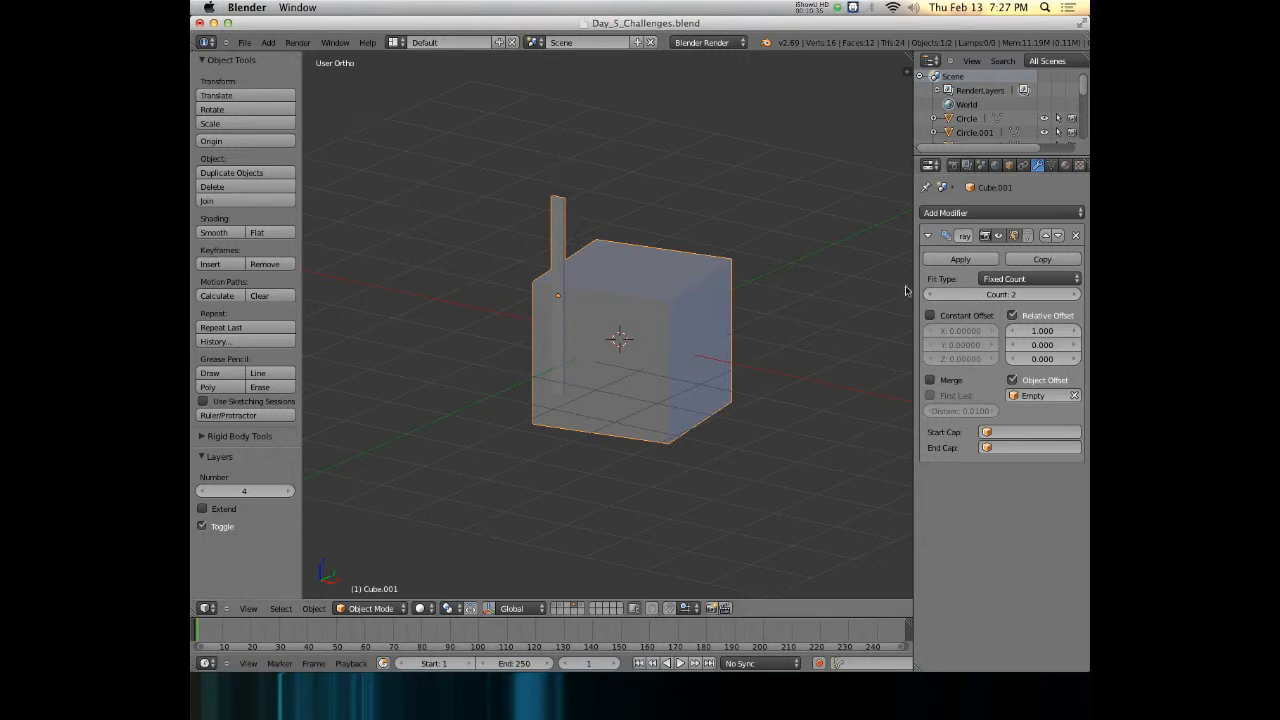
Show the transform properties and apply the scale of the thin upright box carrying the two-count array
{"action": "middle_click_drag", "start_coordinate": [630, 323], "coordinate": [683, 324]}
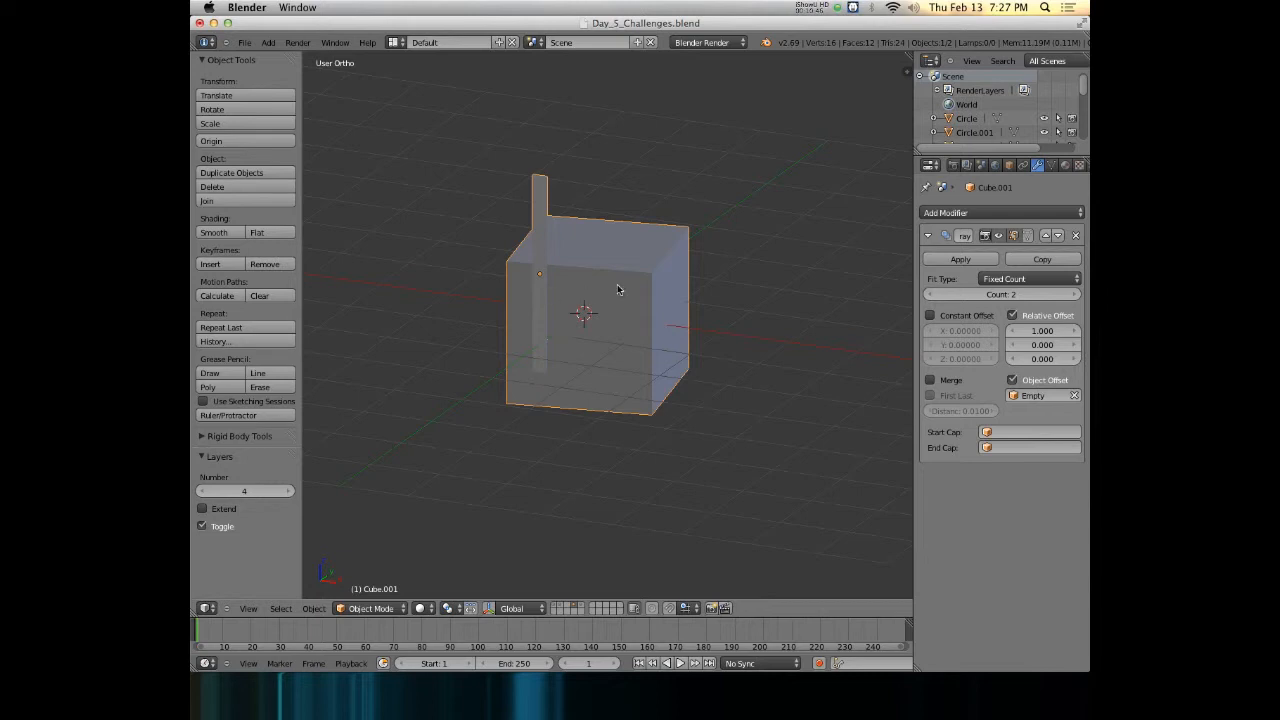
{"action": "key", "text": "n"}
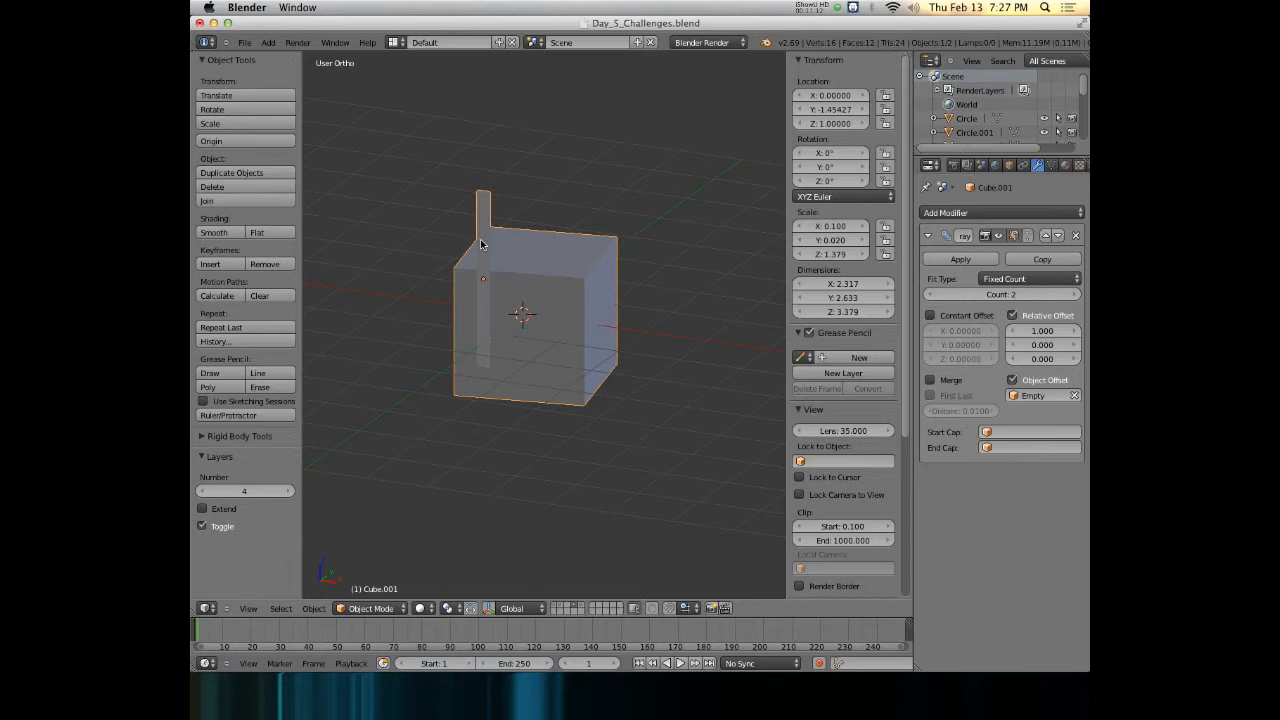
{"action": "key", "text": "ctrl+a"}
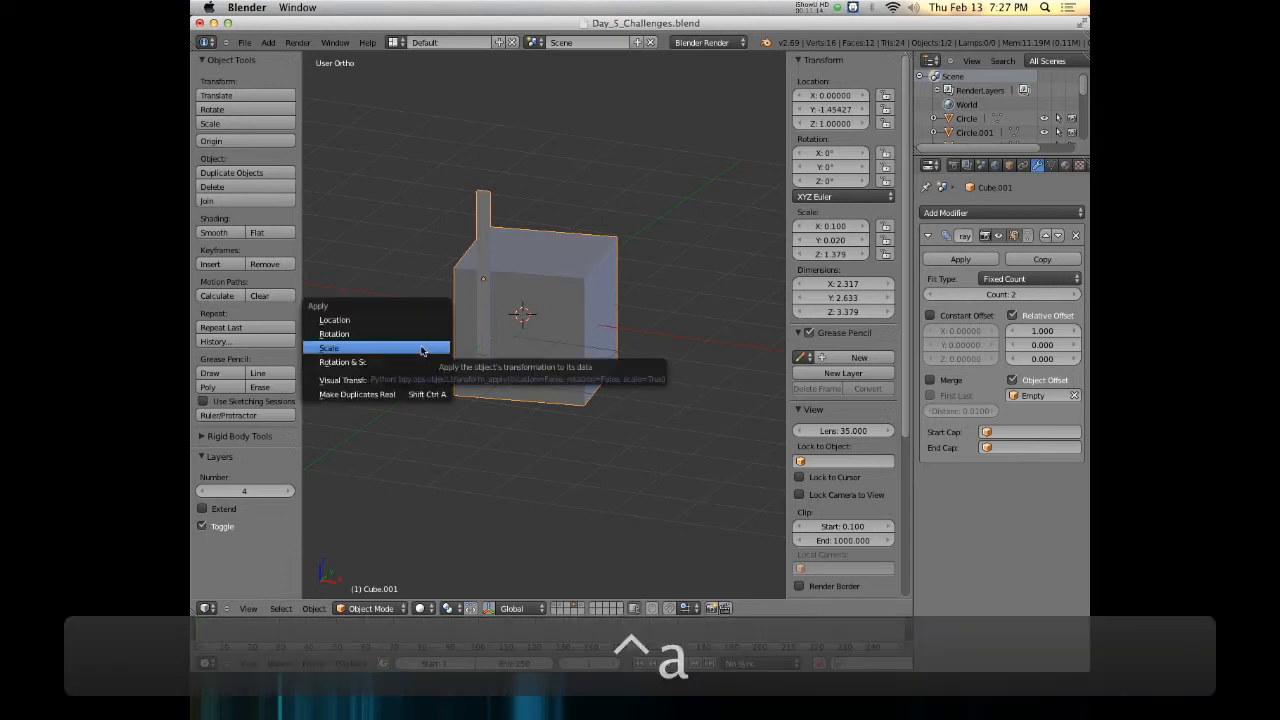
{"action": "left_click", "coordinate": [421, 348]}
{"action": "middle_click_drag", "start_coordinate": [496, 349], "coordinate": [545, 249]}
{"action": "middle_click_drag", "start_coordinate": [552, 301], "coordinate": [568, 218]}
{"action": "middle_click_drag", "start_coordinate": [545, 343], "coordinate": [643, 309]}
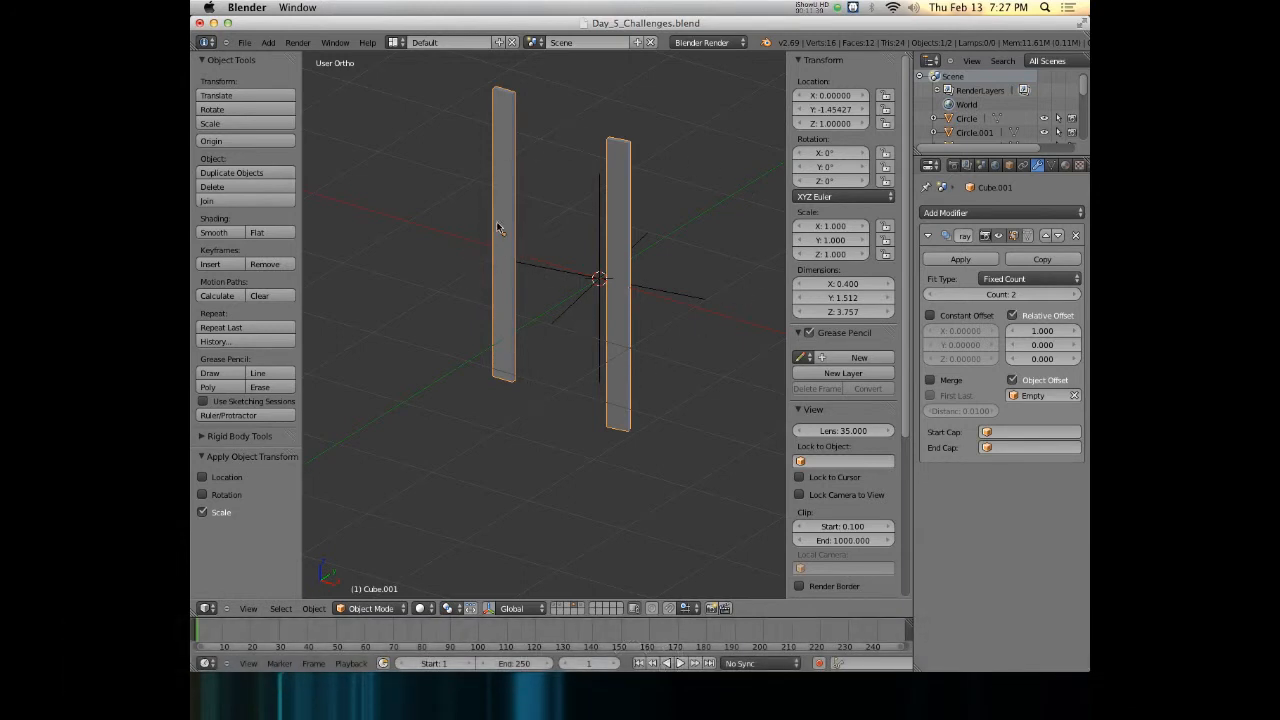
Snap the 3D cursor to the Empty, and set the upright box's origin to the 3D cursor
{"action": "right_click", "coordinate": [587, 301]}
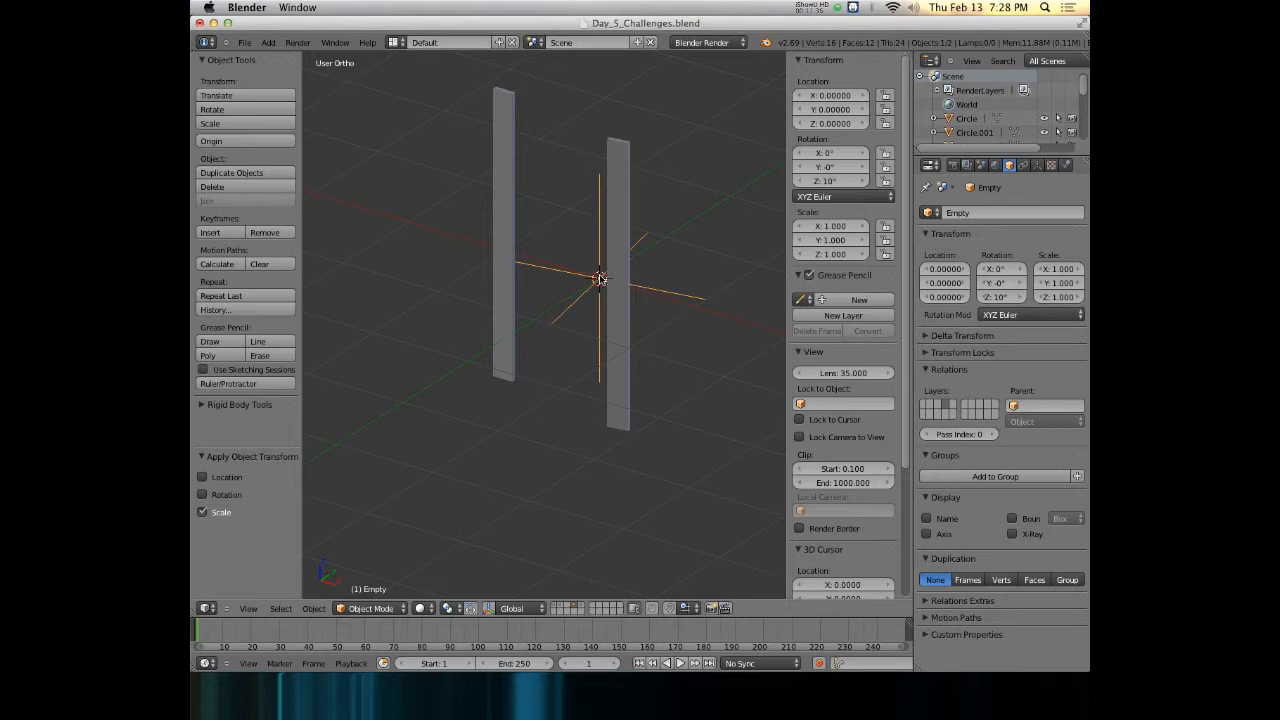
{"action": "key", "text": "shift+s"}
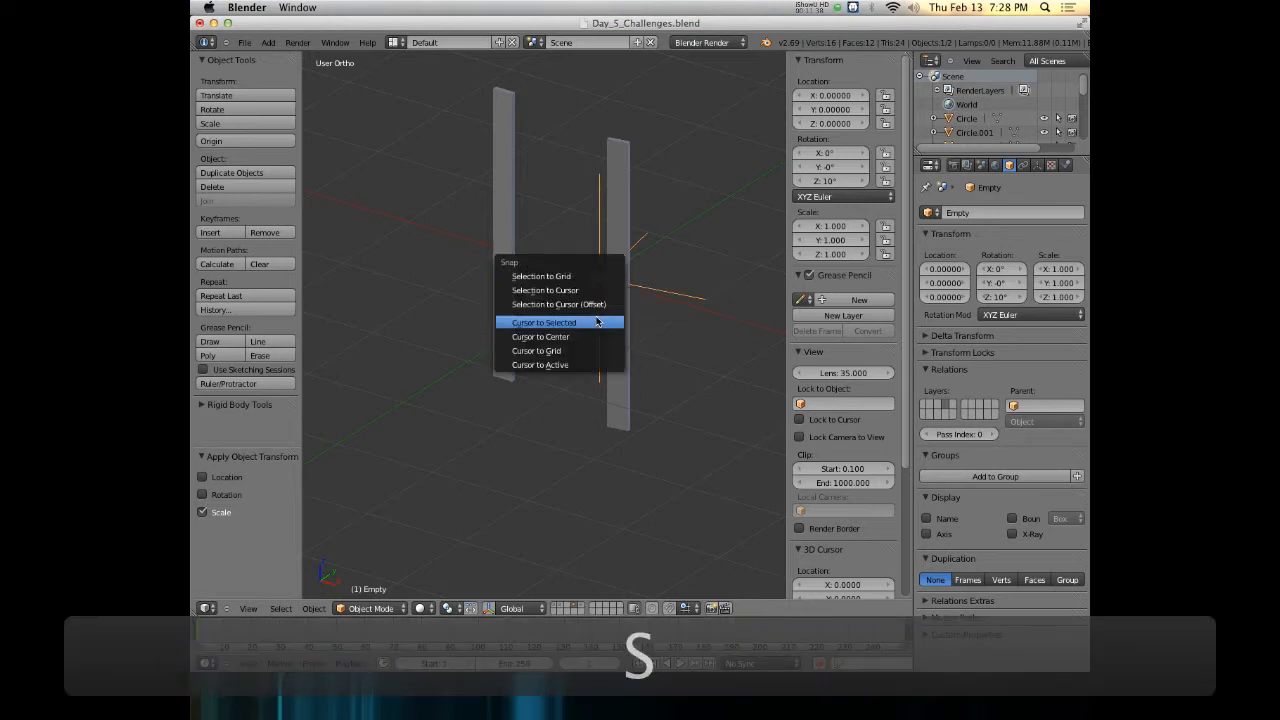
{"action": "left_click", "coordinate": [585, 323]}
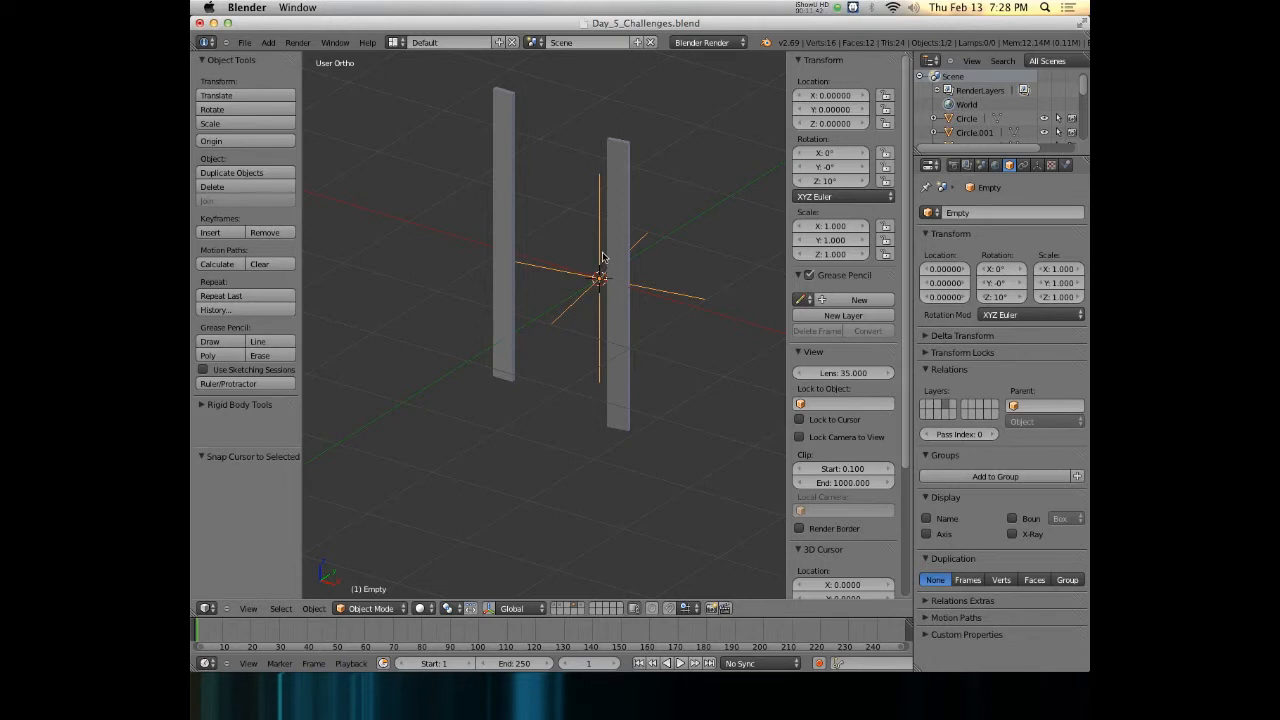
{"action": "right_click", "coordinate": [505, 194]}
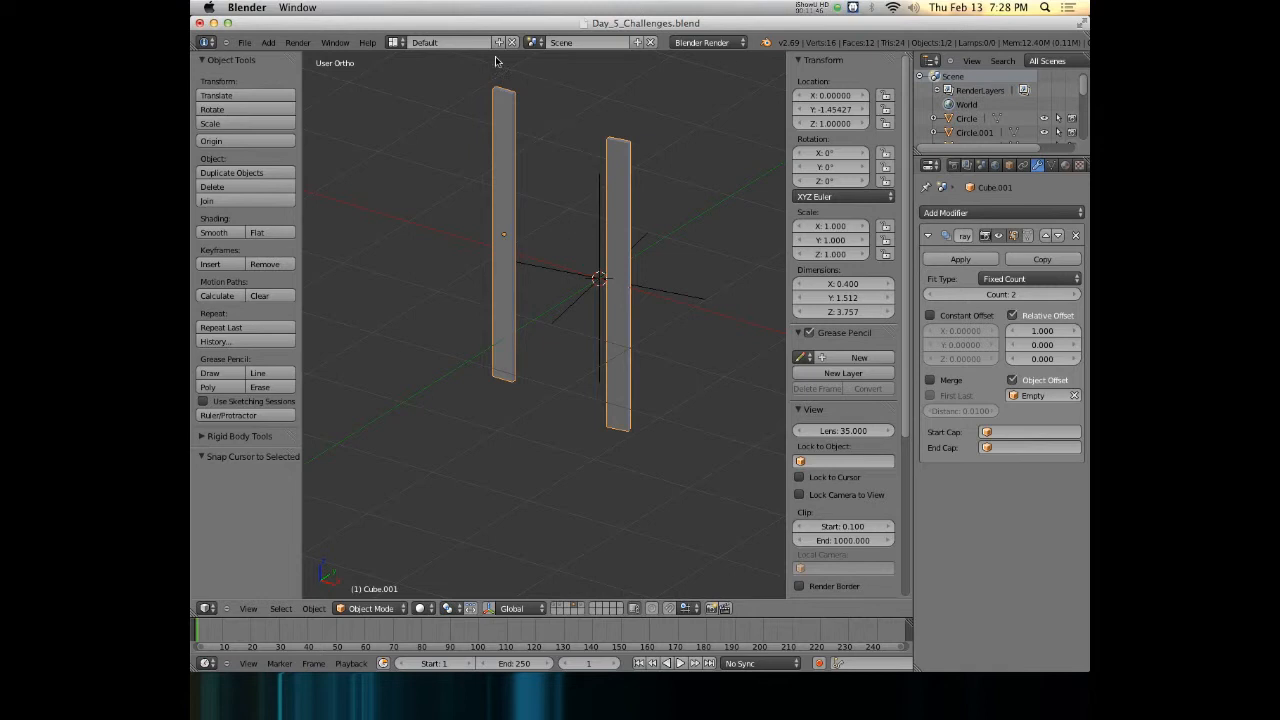
{"action": "left_click", "coordinate": [211, 142]}
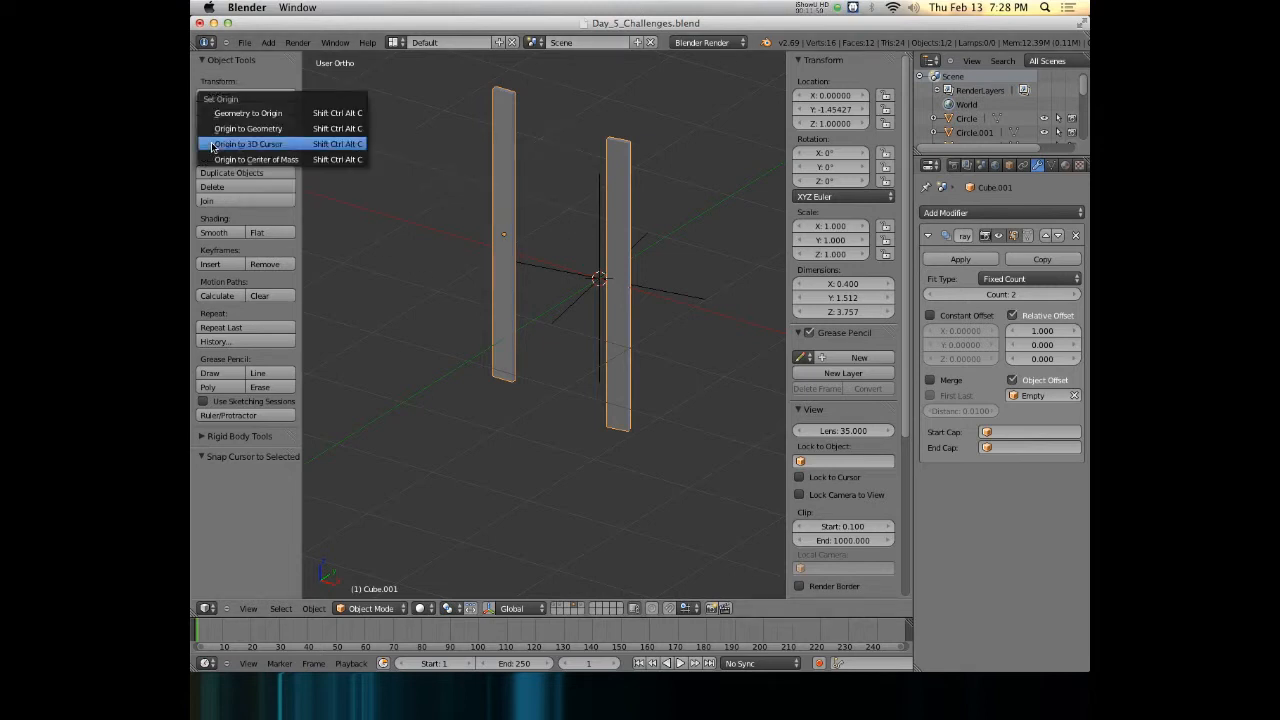
{"action": "left_click", "coordinate": [283, 146]}
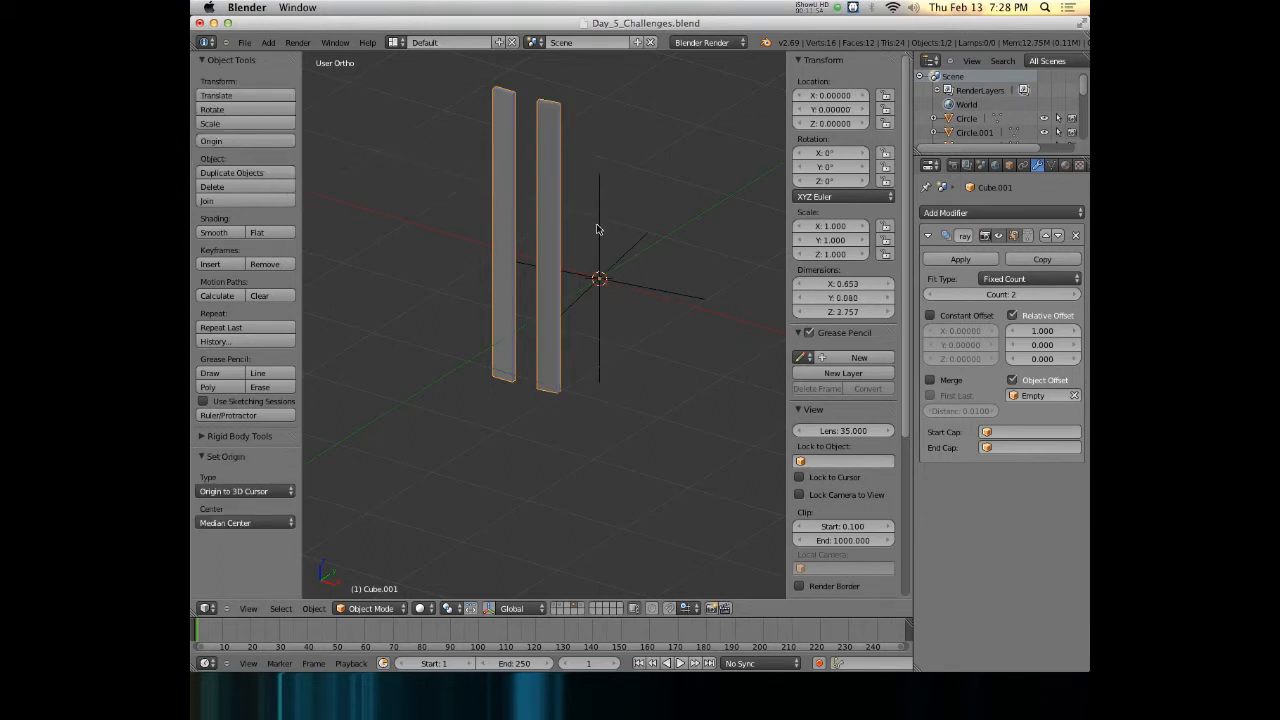
Disable the array's relative offset and set its count to 36 to form a full ring around the Empty
{"action": "middle_click_drag", "start_coordinate": [520, 170], "coordinate": [660, 244]}
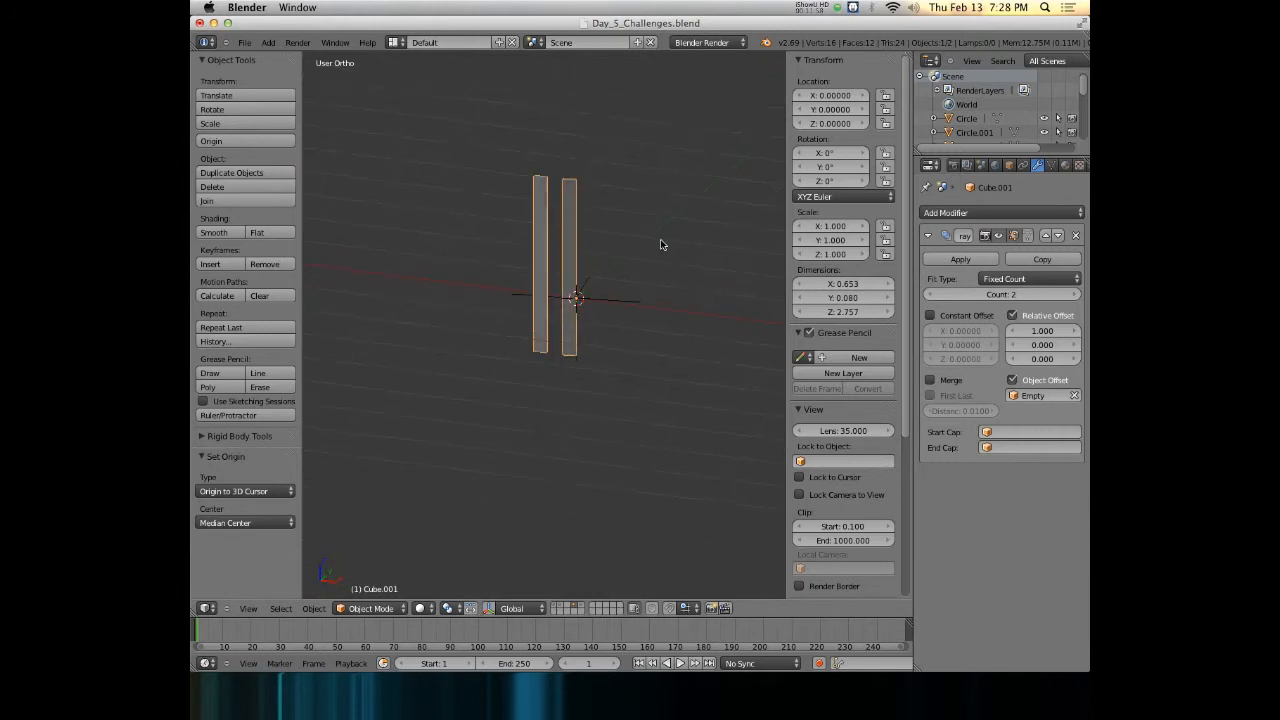
{"action": "left_click", "coordinate": [1012, 316]}
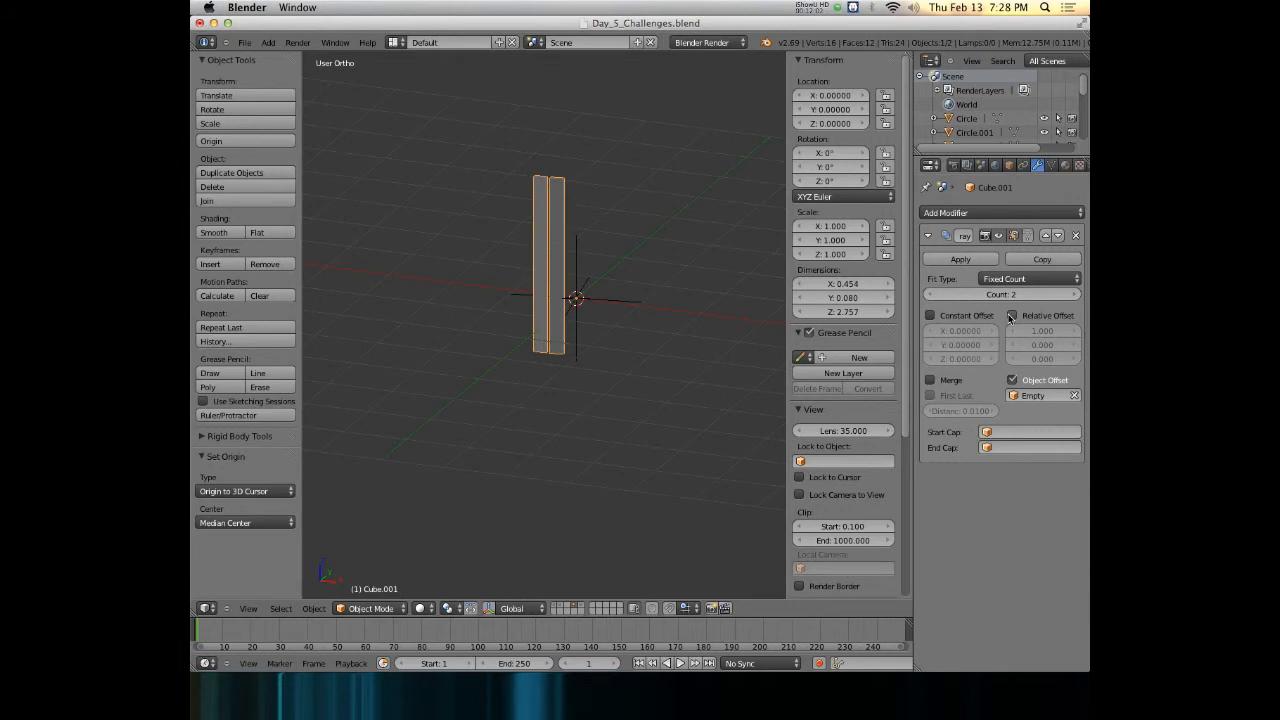
{"action": "left_click_drag", "start_coordinate": [990, 298], "coordinate": [1030, 298]}
{"action": "left_click", "coordinate": [991, 300]}
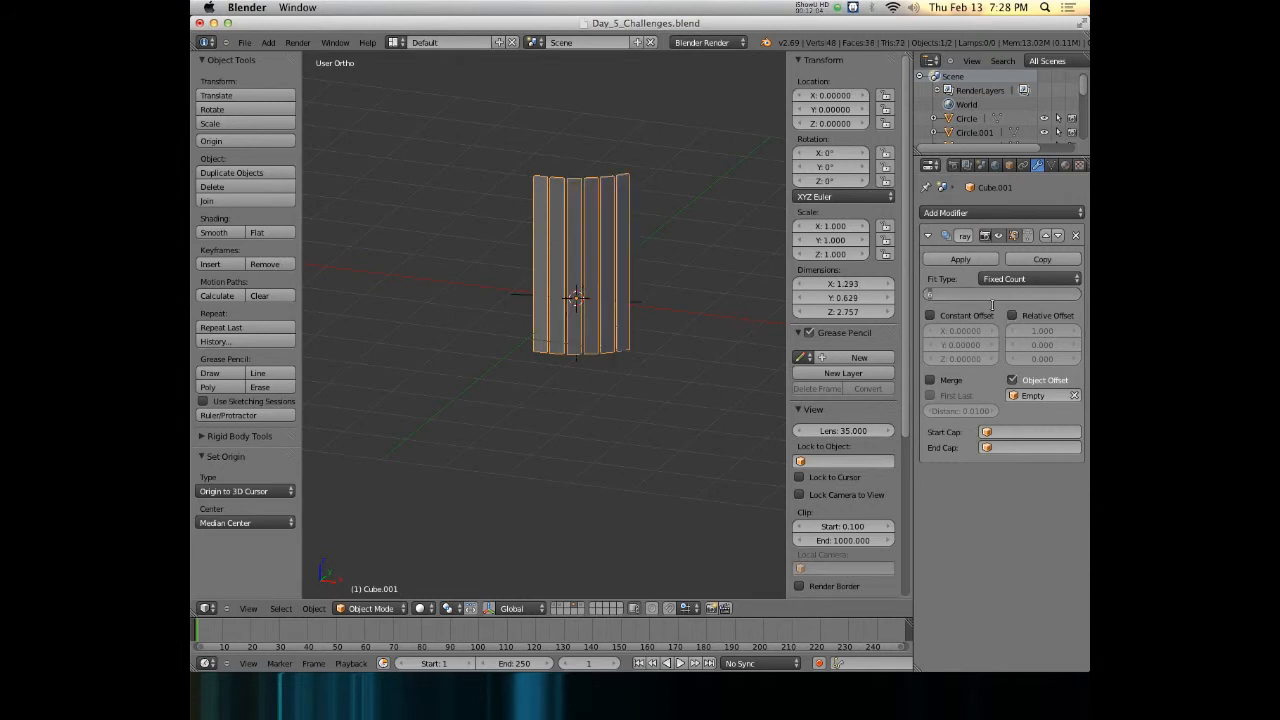
{"action": "type", "text": "36"}
{"action": "key", "text": "Return"}
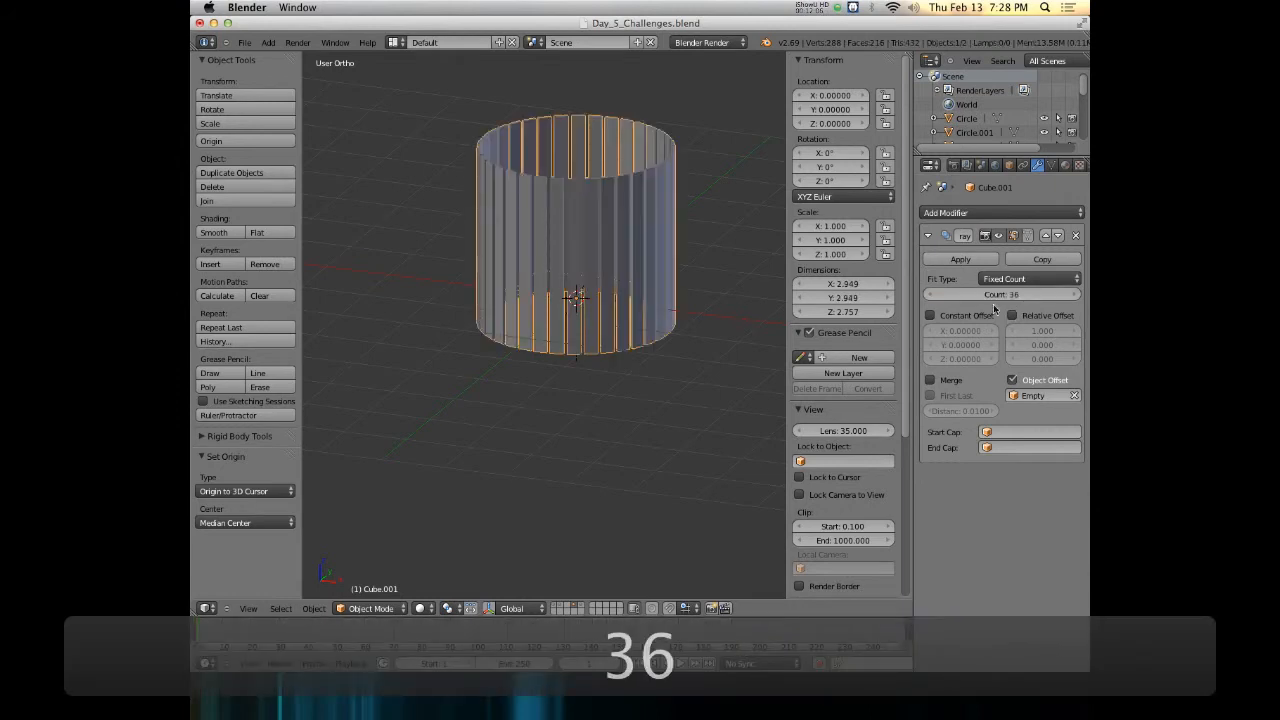
{"action": "middle_click_drag", "start_coordinate": [648, 244], "coordinate": [621, 273]}
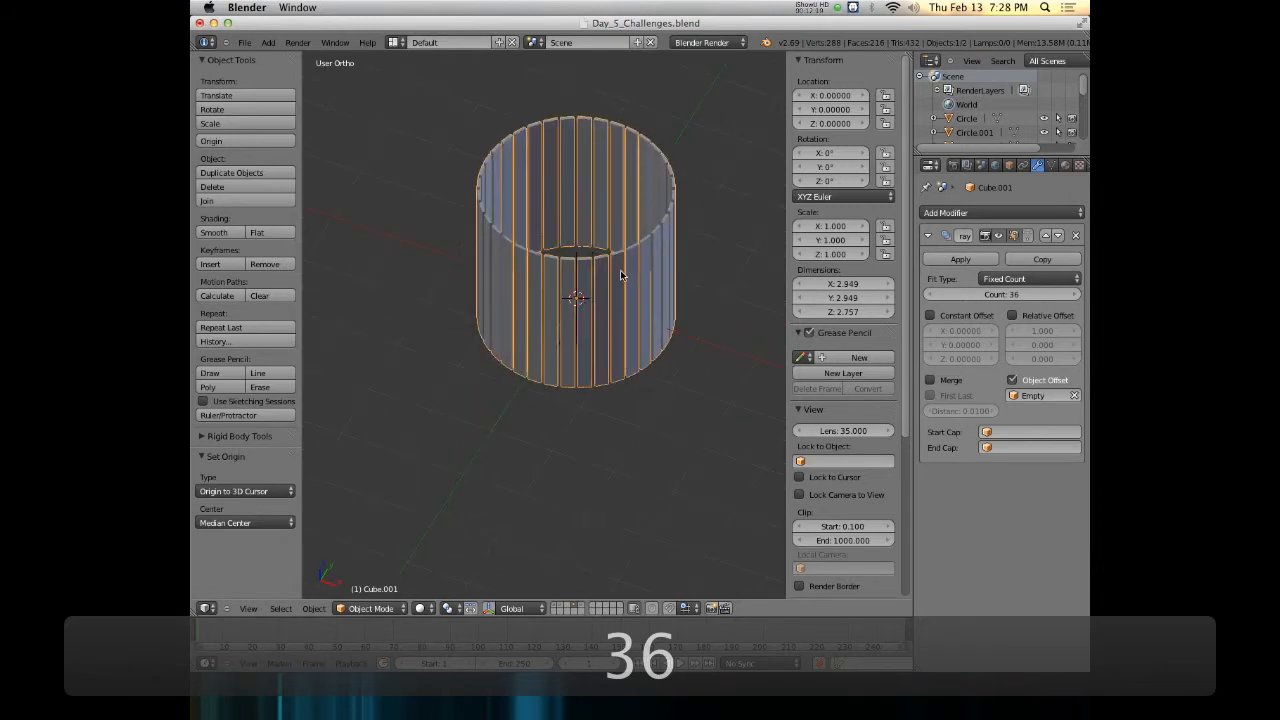
{"action": "key", "text": "t"}
{"action": "key", "text": "t"}
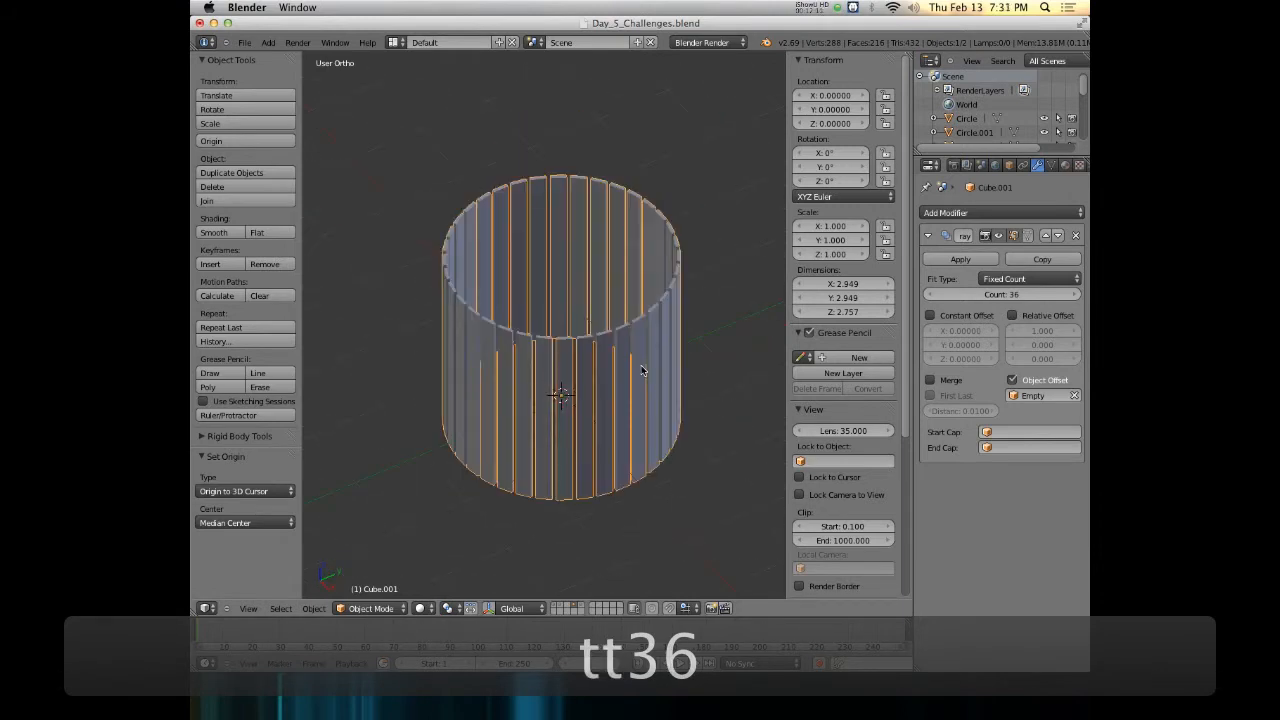
Display layer 5 with the flat planes, and hide the tool shelf and properties region
{"action": "key", "text": "5"}
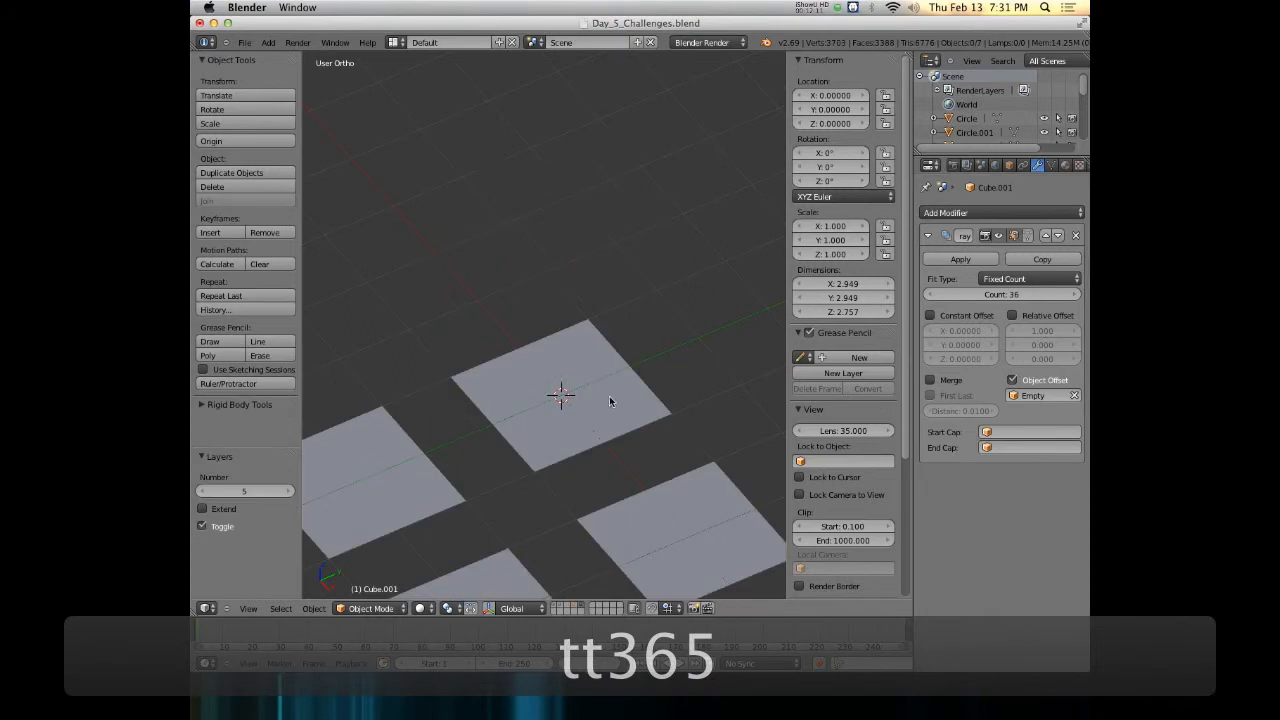
{"action": "key", "text": "n"}
{"action": "key", "text": "t"}
{"action": "middle_click_drag", "start_coordinate": [638, 452], "coordinate": [612, 348]}
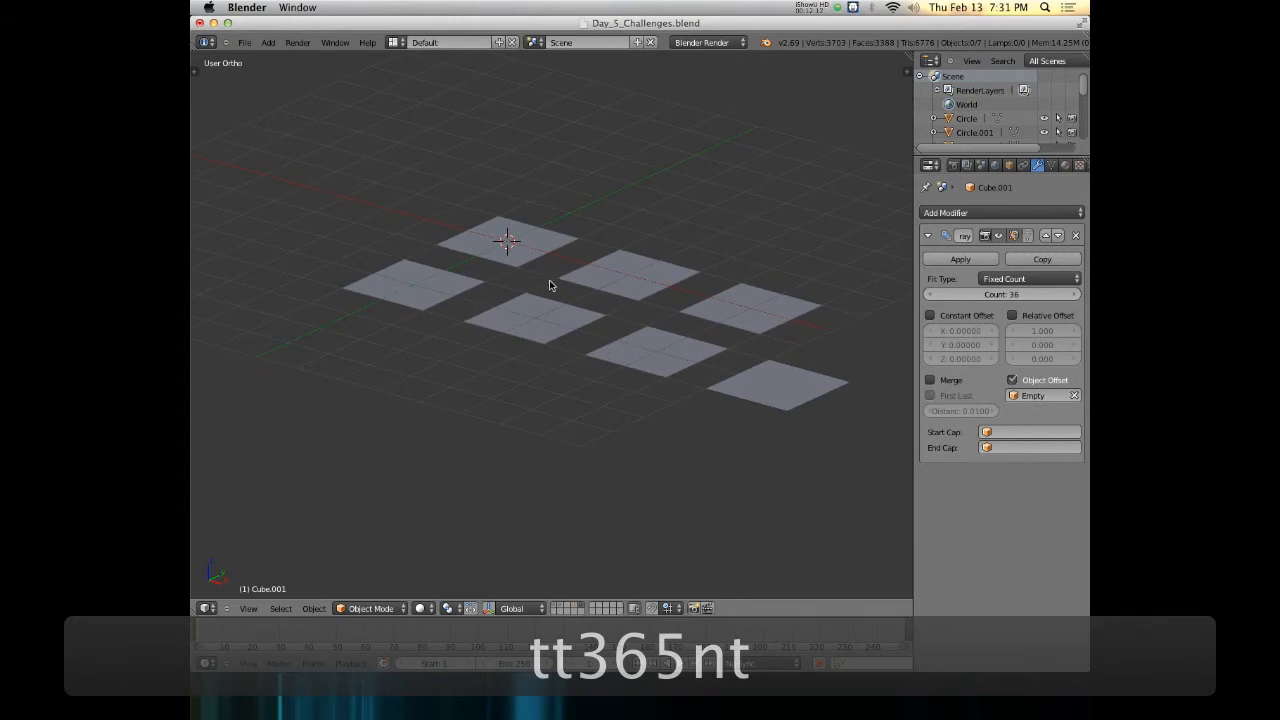
{"action": "scroll", "coordinate": [549, 286], "scroll_direction": "up", "scroll_amount": 3}
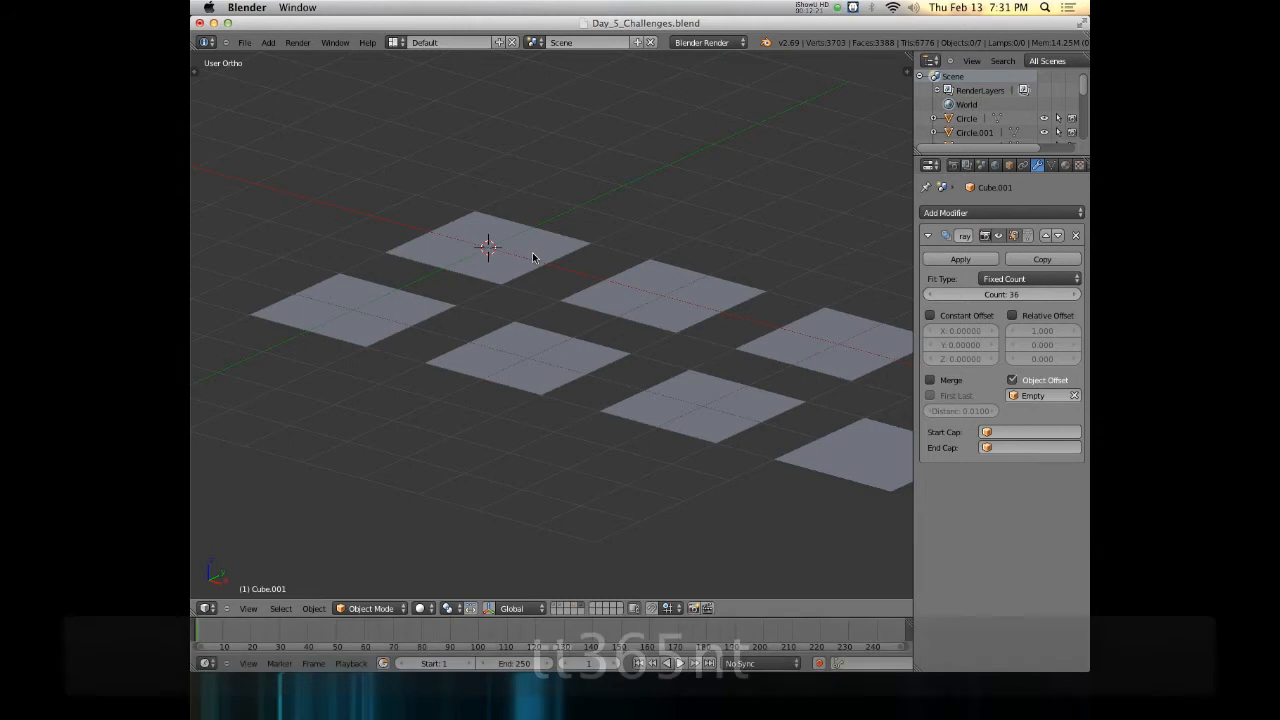
Edit the first plane at the 3D cursor with only its centre vertex selected, and enable proportional editing
{"action": "right_click", "coordinate": [507, 256]}
{"action": "key", "text": "Tab"}
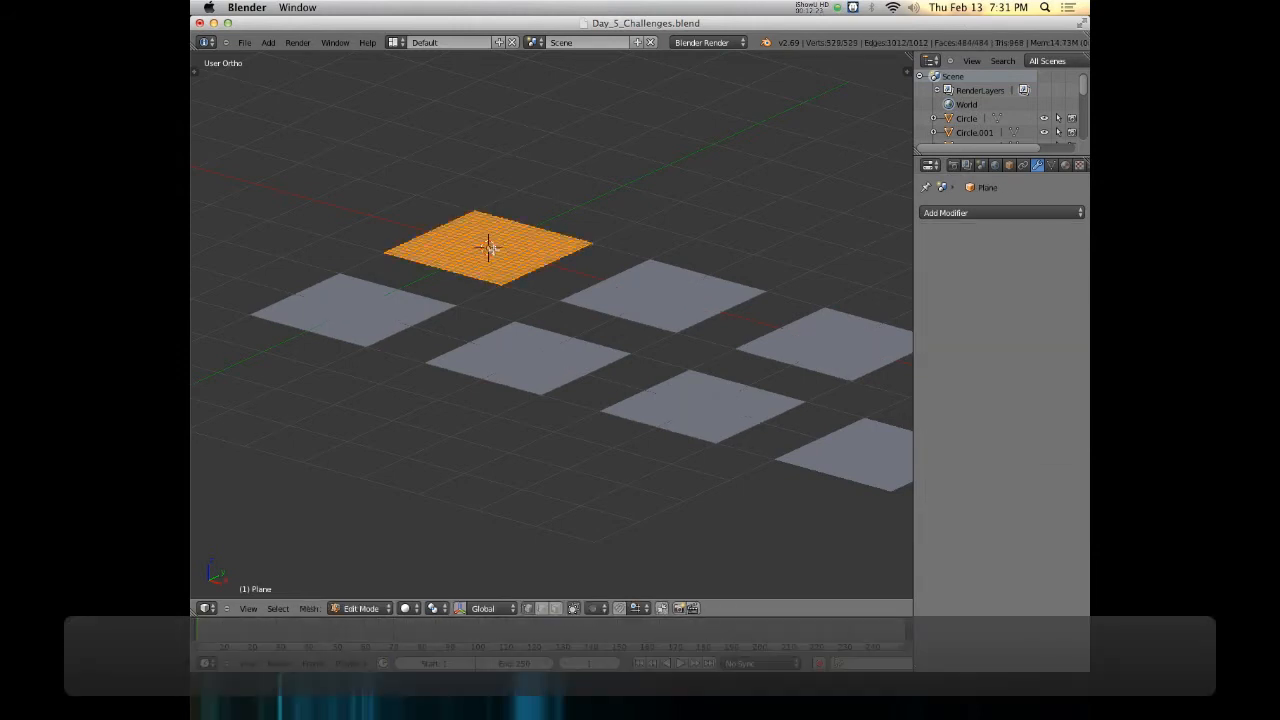
{"action": "key", "text": "KP_Decimal"}
{"action": "key", "text": "a"}
{"action": "middle_click_drag", "start_coordinate": [502, 226], "coordinate": [520, 255]}
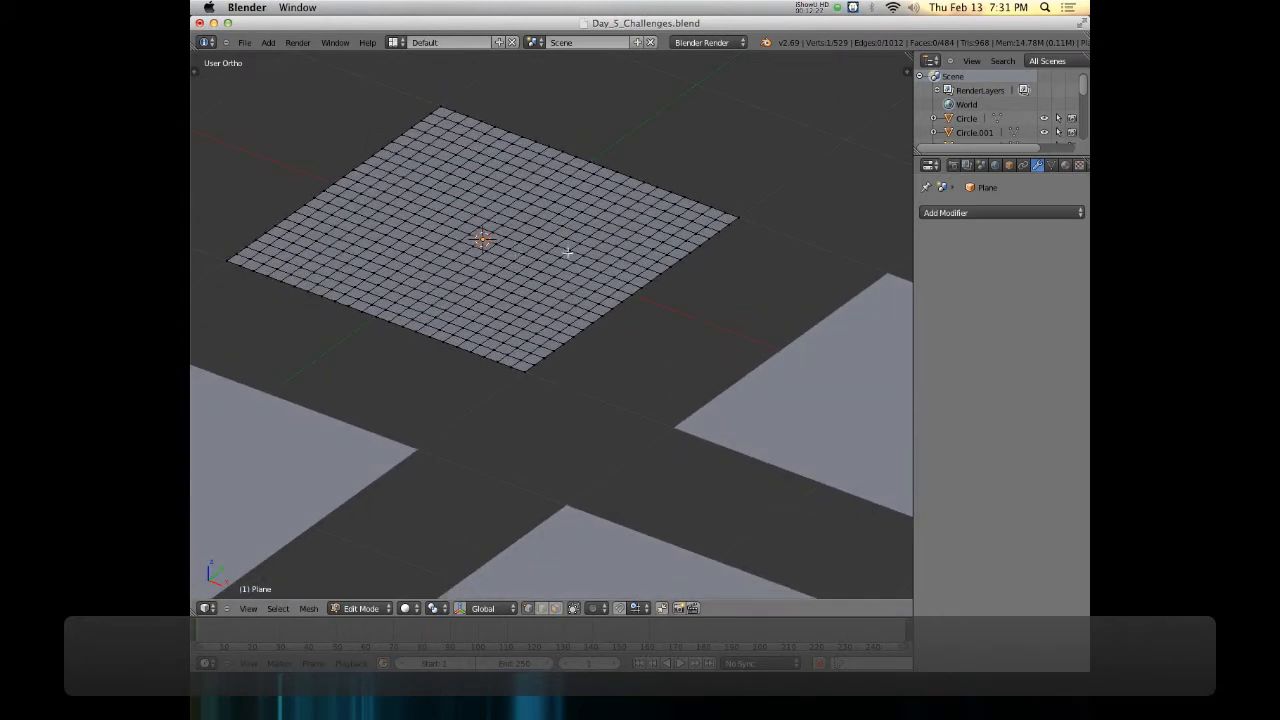
{"action": "left_click", "coordinate": [596, 607]}
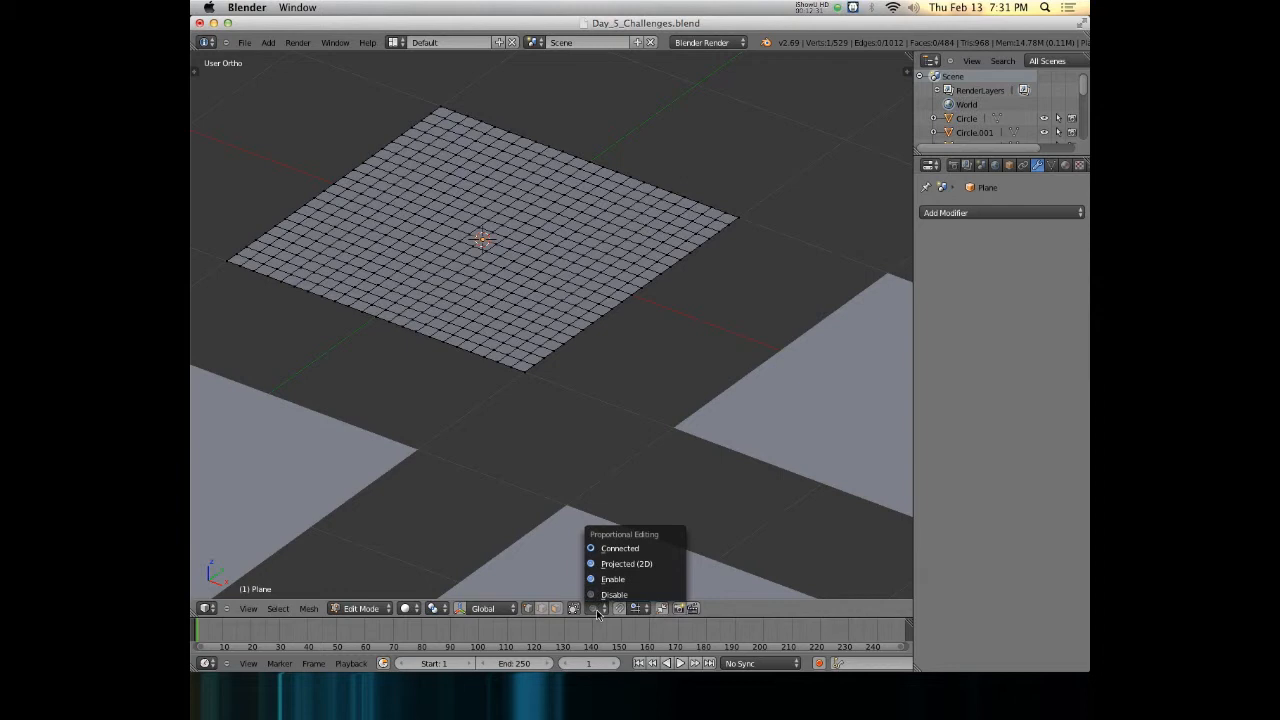
{"action": "key", "text": "o"}
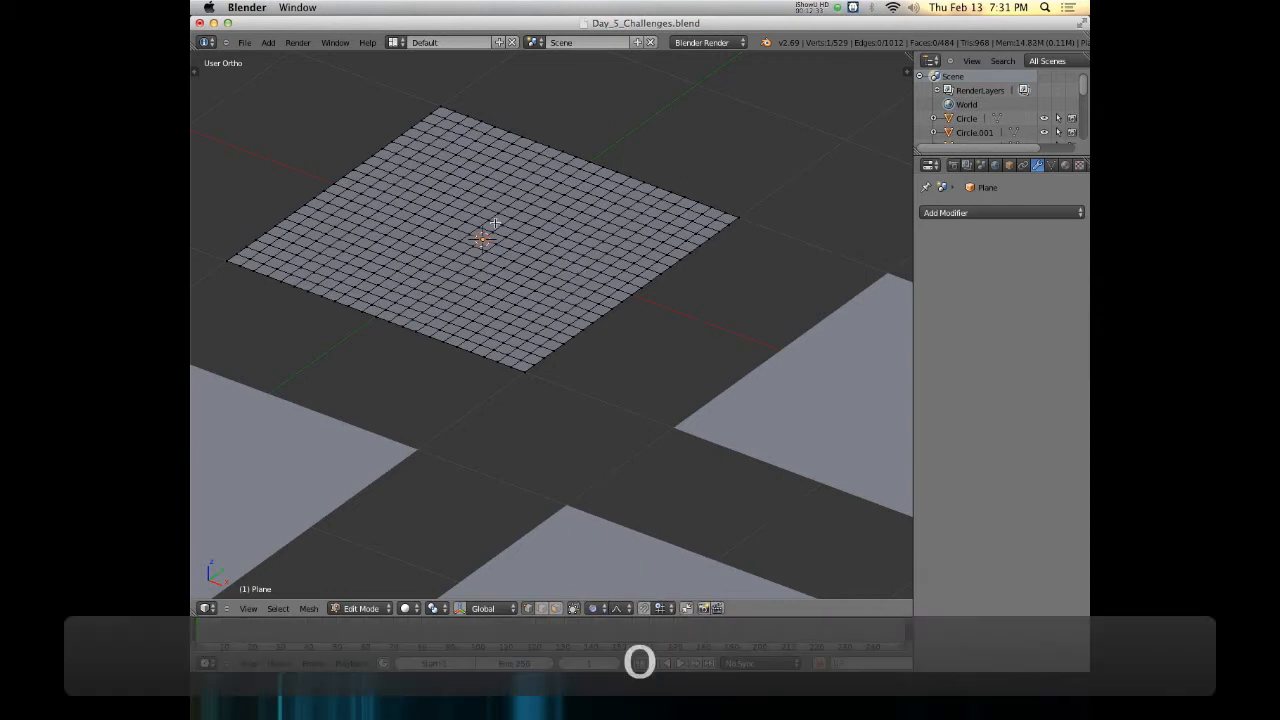
Raise the first plane's centre vertex about 0.59 along Z with Smooth falloff and a proportional size of 1.00
{"action": "scroll", "coordinate": [495, 223], "scroll_direction": "up", "scroll_amount": 2}
{"action": "middle_click_drag", "start_coordinate": [491, 226], "coordinate": [622, 264], "text": "shift"}
{"action": "scroll", "coordinate": [598, 289], "scroll_direction": "down", "scroll_amount": 3}
{"action": "key", "text": "g"}
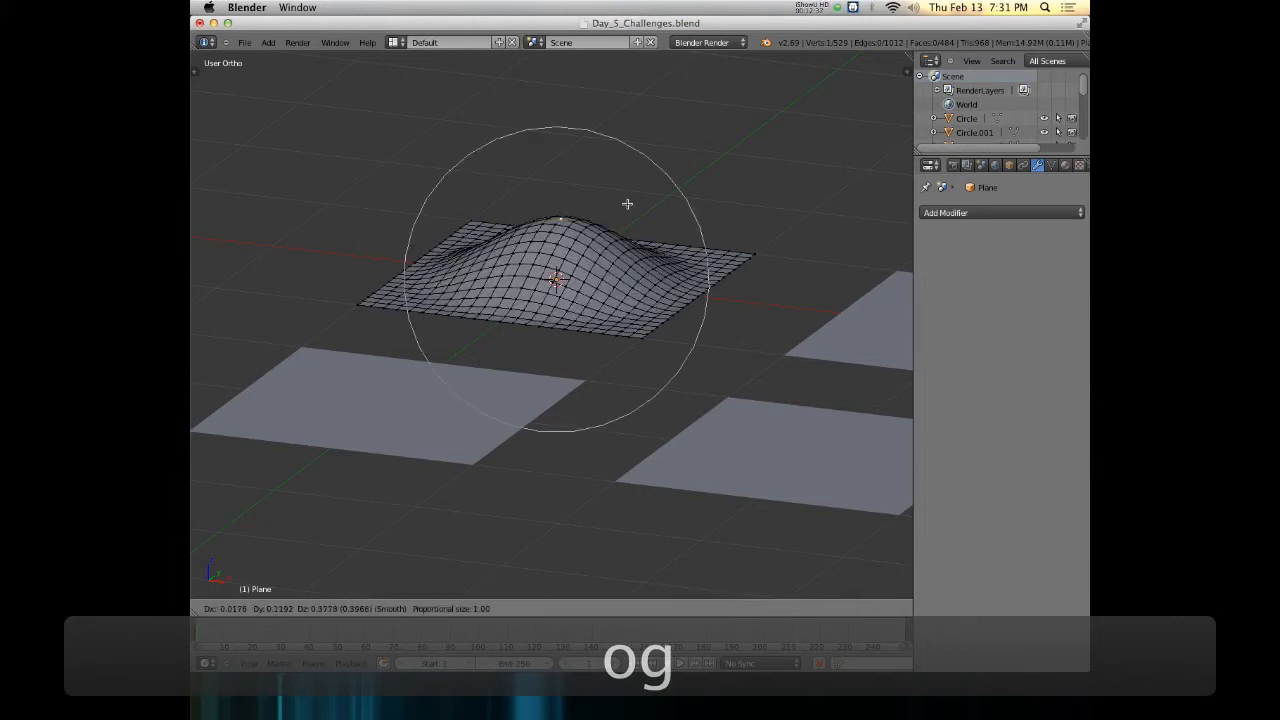
{"action": "key", "text": "z"}
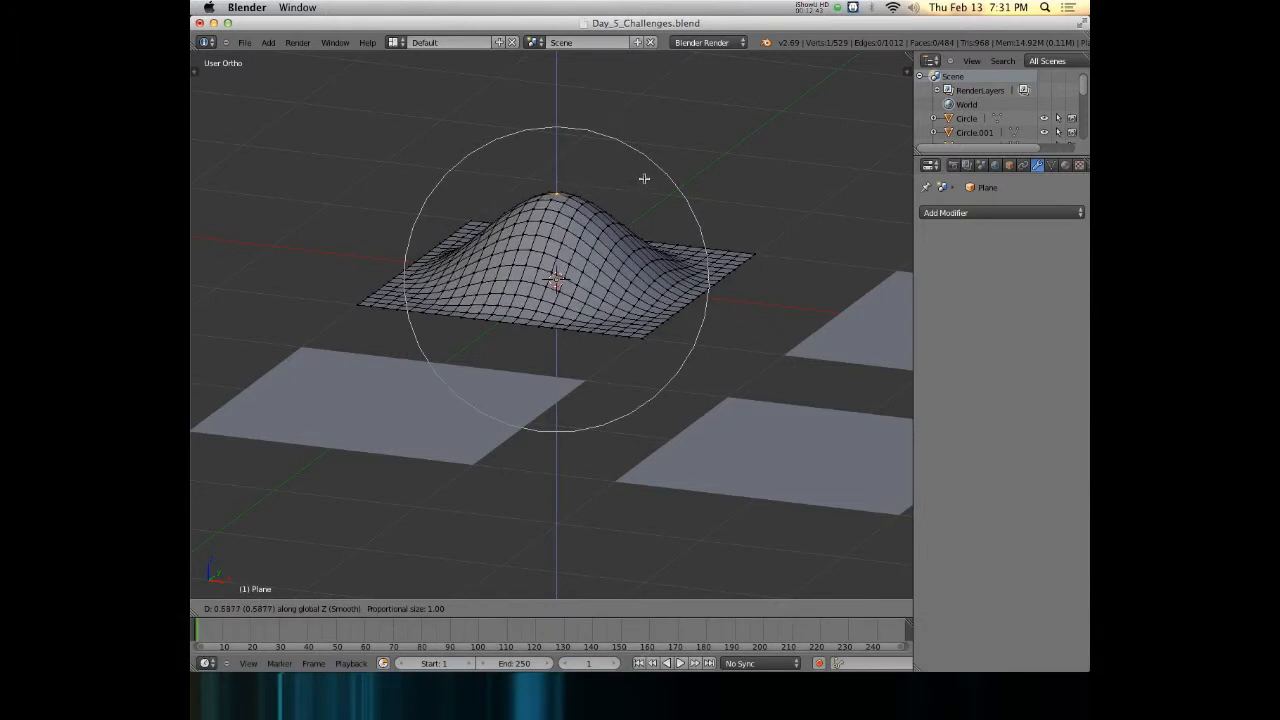
{"action": "left_click", "coordinate": [644, 178]}
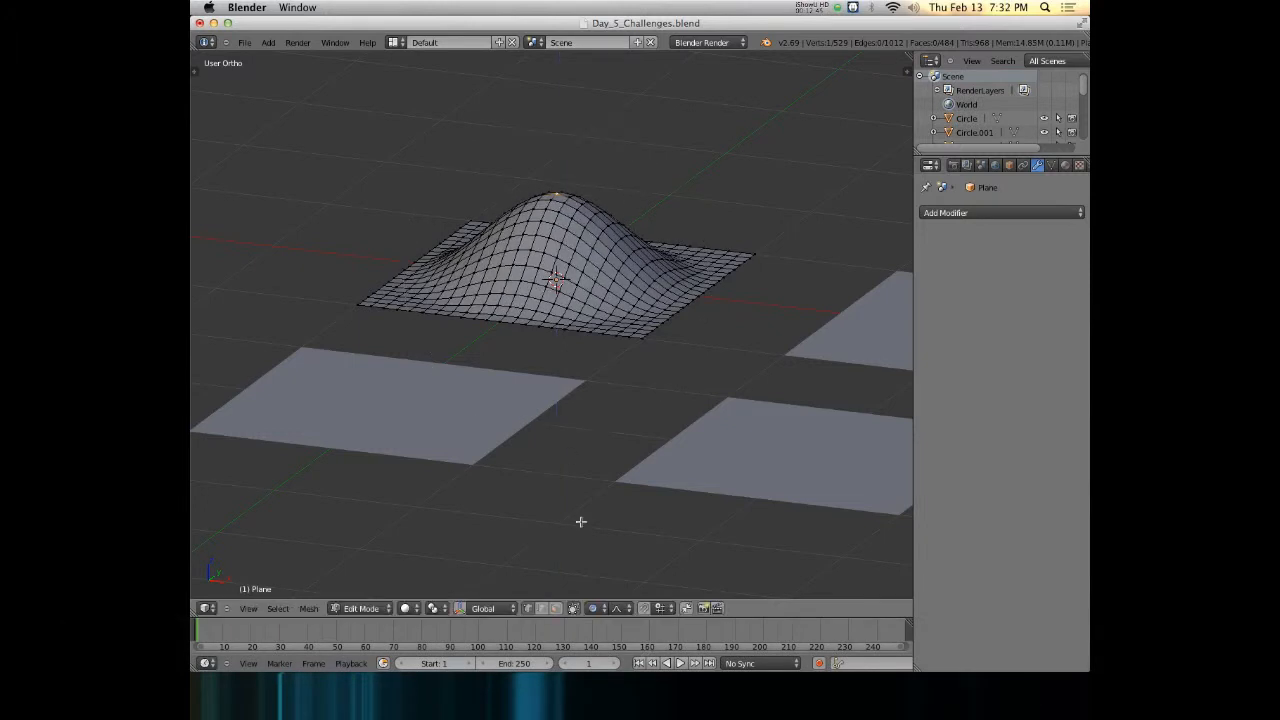
Edit the second plane with its centre vertex selected, and set the proportional editing falloff to Sphere
{"action": "left_click", "coordinate": [625, 609]}
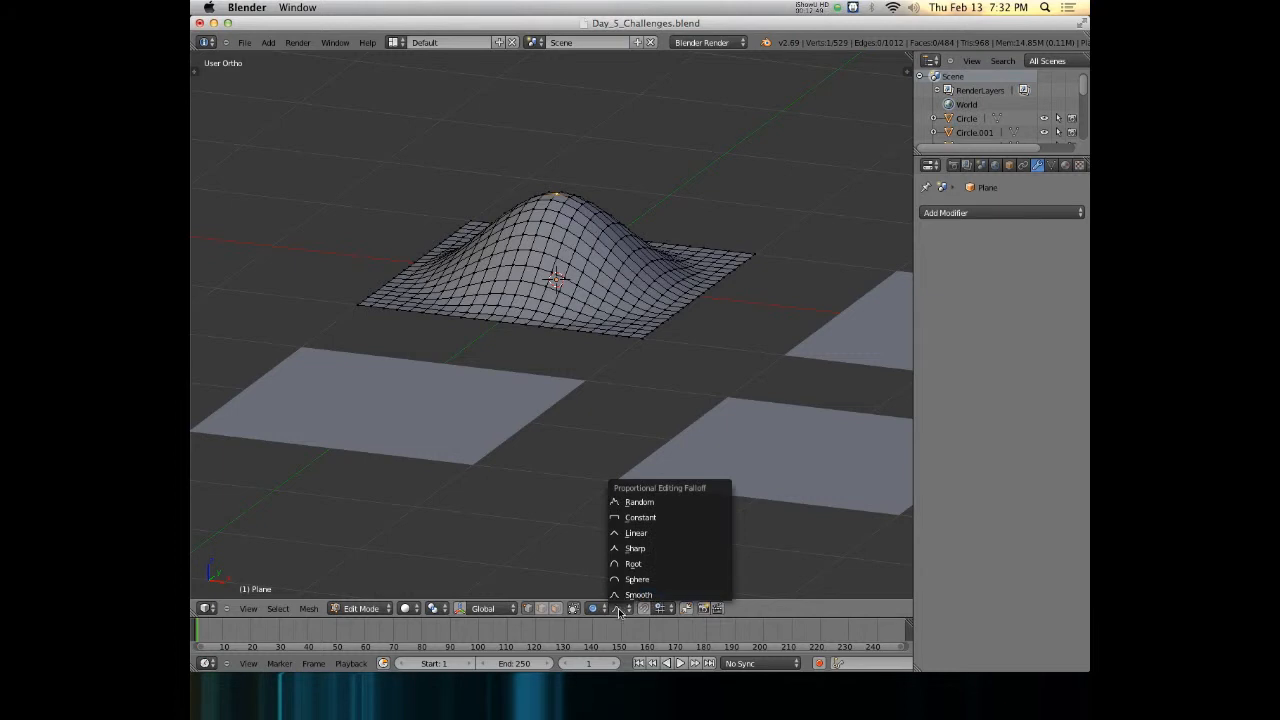
{"action": "middle_click_drag", "start_coordinate": [687, 319], "coordinate": [562, 299], "text": "shift"}
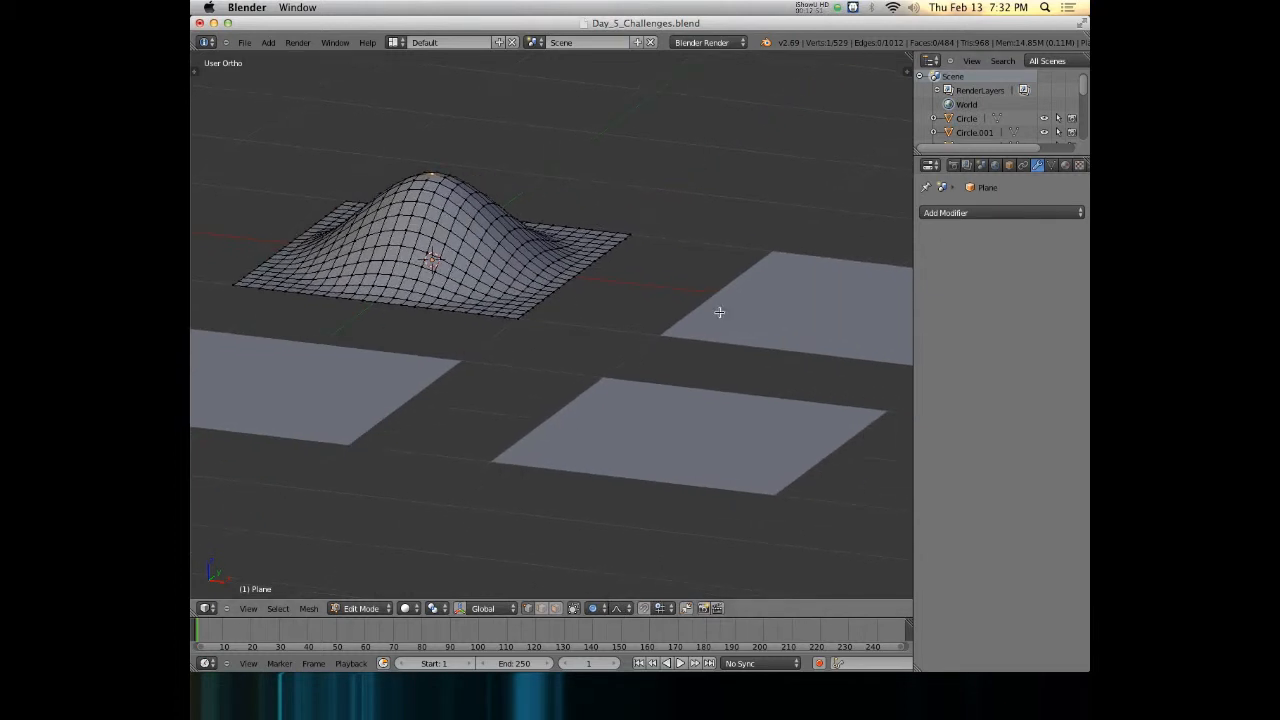
{"action": "key", "text": "Tab"}
{"action": "right_click", "coordinate": [786, 320]}
{"action": "key", "text": "Tab"}
{"action": "middle_click_drag", "start_coordinate": [822, 318], "coordinate": [757, 329], "text": "shift"}
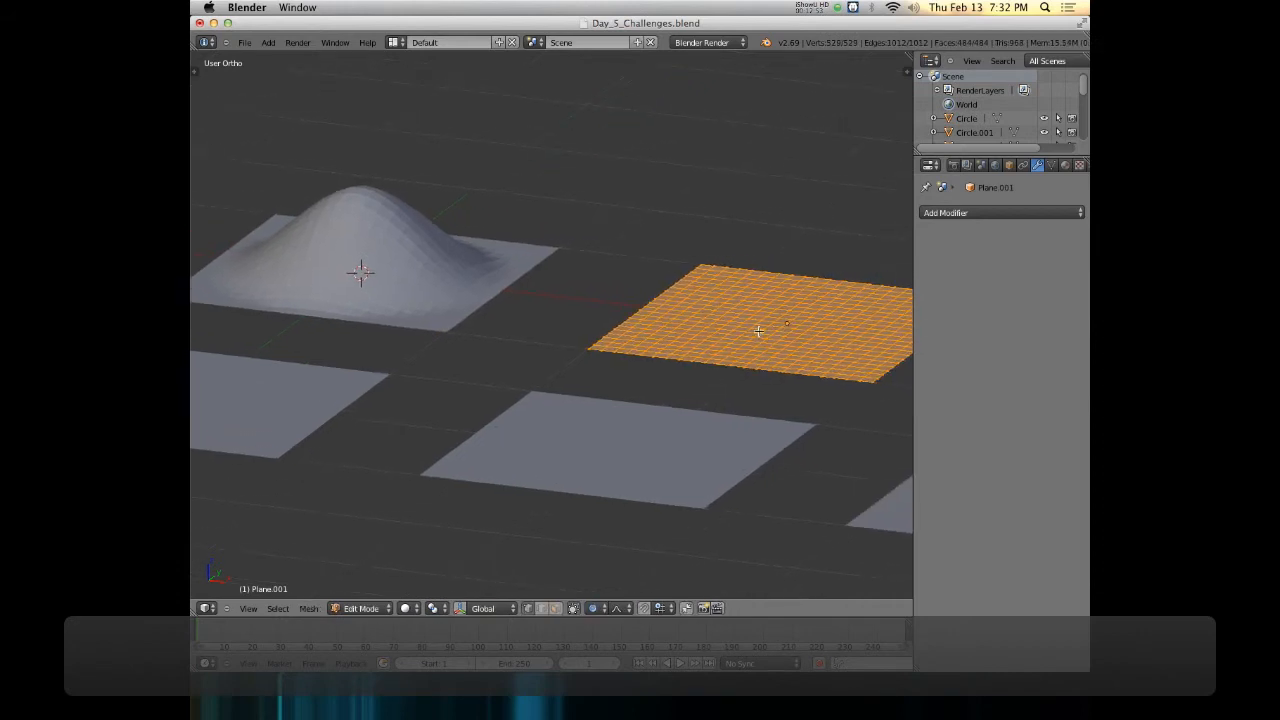
{"action": "right_click", "coordinate": [780, 323]}
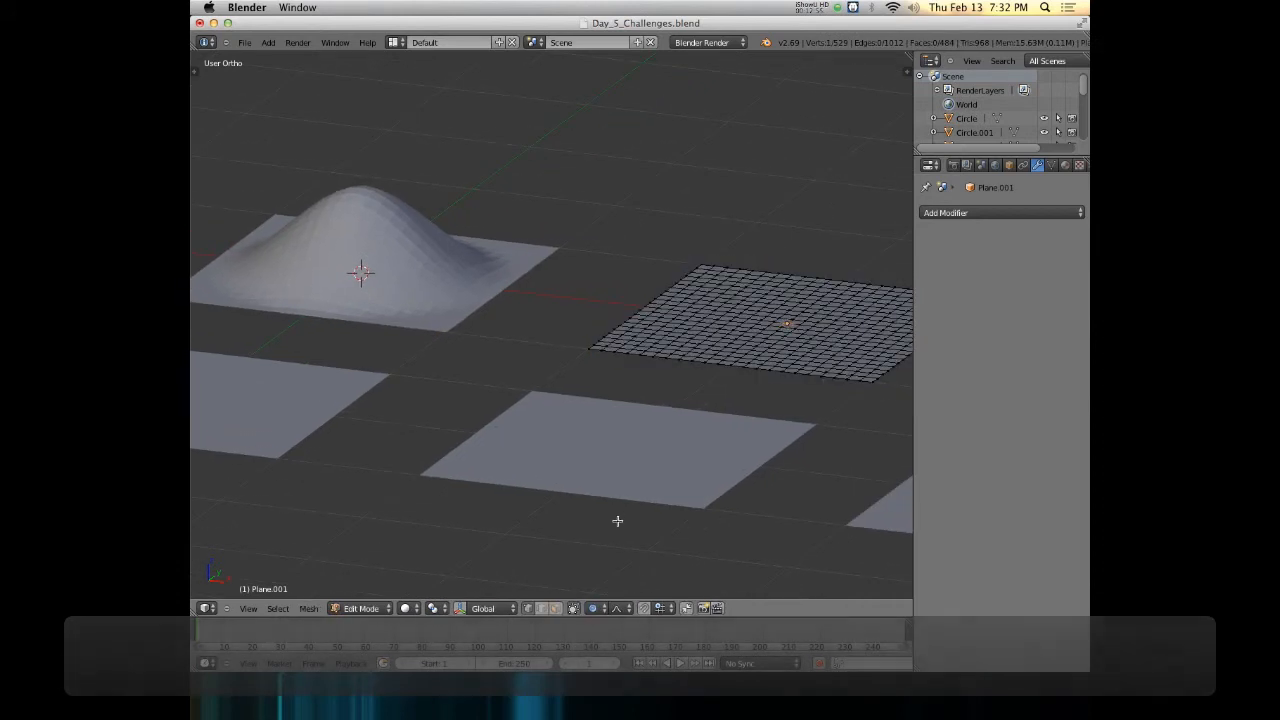
{"action": "left_click", "coordinate": [617, 608]}
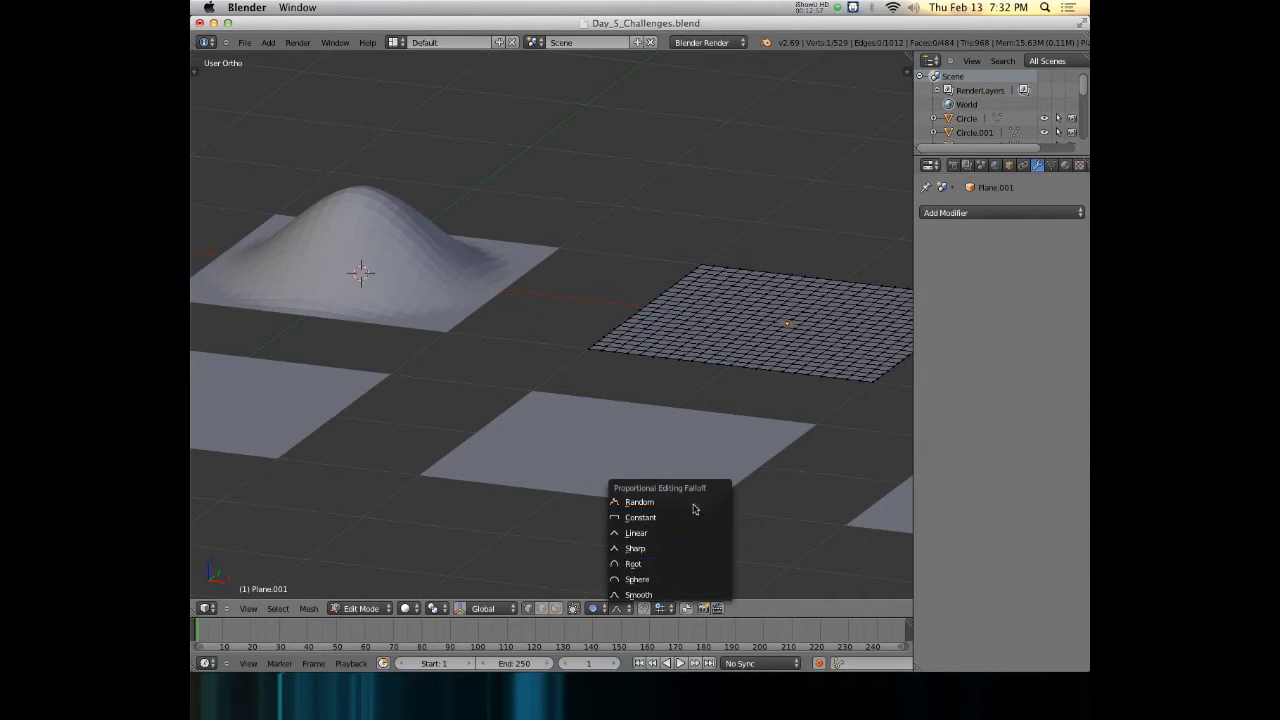
{"action": "left_click", "coordinate": [660, 580]}
Raise the second plane's centre vertex about 0.49 along Z, adjusting the proportional influence to form a dome within the plane
{"action": "middle_click_drag", "start_coordinate": [710, 398], "coordinate": [634, 394], "text": "shift"}
{"action": "key", "text": "g"}
{"action": "key", "text": "z"}
{"action": "scroll", "coordinate": [670, 244], "scroll_direction": "up", "scroll_amount": 1}
{"action": "scroll", "coordinate": [671, 245], "scroll_direction": "down", "scroll_amount": 1}
{"action": "scroll", "coordinate": [670, 243], "scroll_direction": "up", "scroll_amount": 5}
{"action": "scroll", "coordinate": [669, 247], "scroll_direction": "down", "scroll_amount": 5}
{"action": "scroll", "coordinate": [669, 253], "scroll_direction": "up", "scroll_amount": 8}
{"action": "scroll", "coordinate": [668, 255], "scroll_direction": "down", "scroll_amount": 4}
{"action": "scroll", "coordinate": [668, 255], "scroll_direction": "up", "scroll_amount": 2}
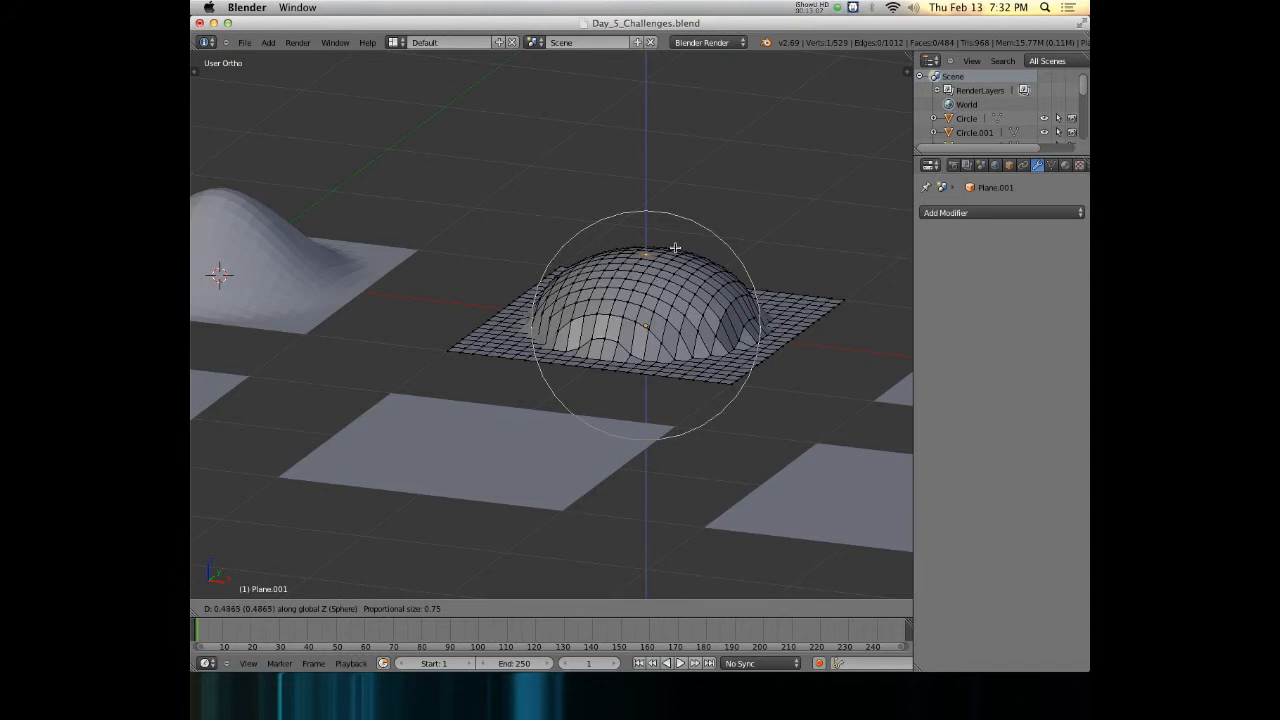
{"action": "scroll", "coordinate": [674, 247], "scroll_direction": "down", "scroll_amount": 1}
{"action": "left_click", "coordinate": [674, 247]}
Edit the third plane of the back row with its centre vertex selected, and set the proportional editing falloff to Root
{"action": "middle_click_drag", "start_coordinate": [720, 279], "coordinate": [575, 282], "text": "shift"}
{"action": "key", "text": "Tab"}
{"action": "right_click", "coordinate": [847, 355]}
{"action": "middle_click_drag", "start_coordinate": [847, 355], "coordinate": [540, 307], "text": "shift"}
{"action": "key", "text": "Tab"}
{"action": "right_click", "coordinate": [614, 318]}
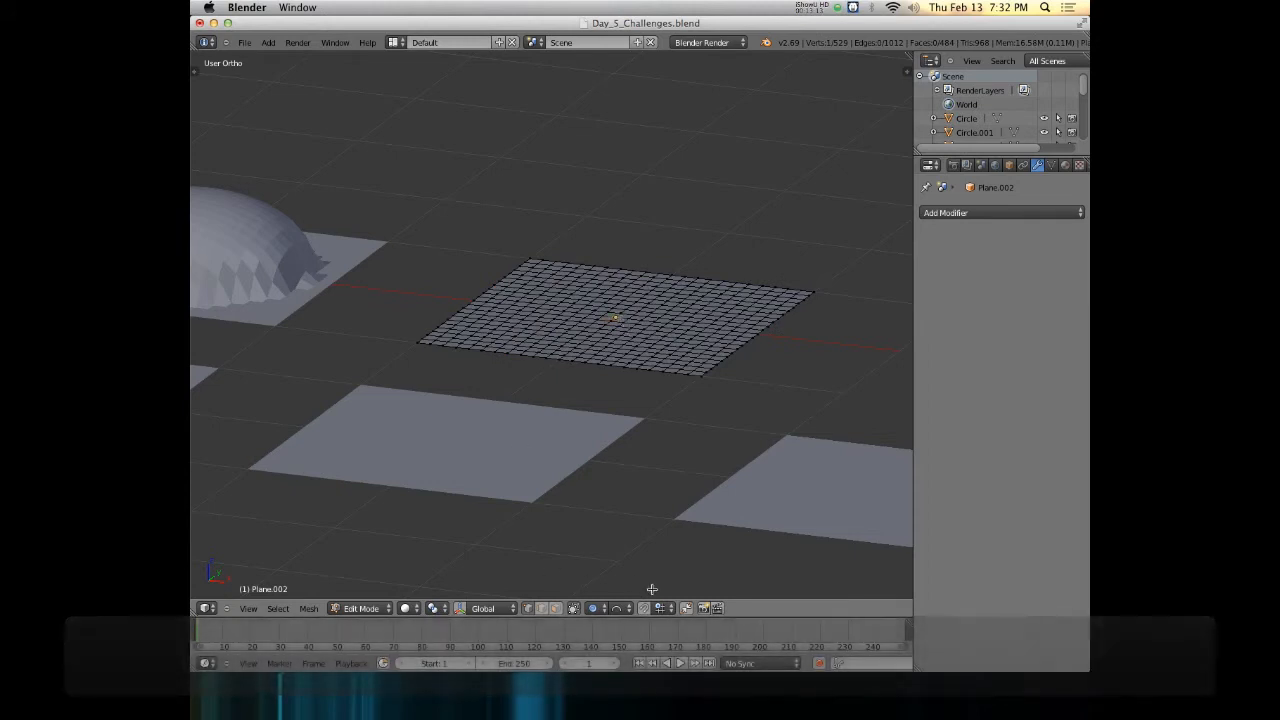
{"action": "left_click", "coordinate": [616, 608]}
{"action": "left_click", "coordinate": [640, 580]}
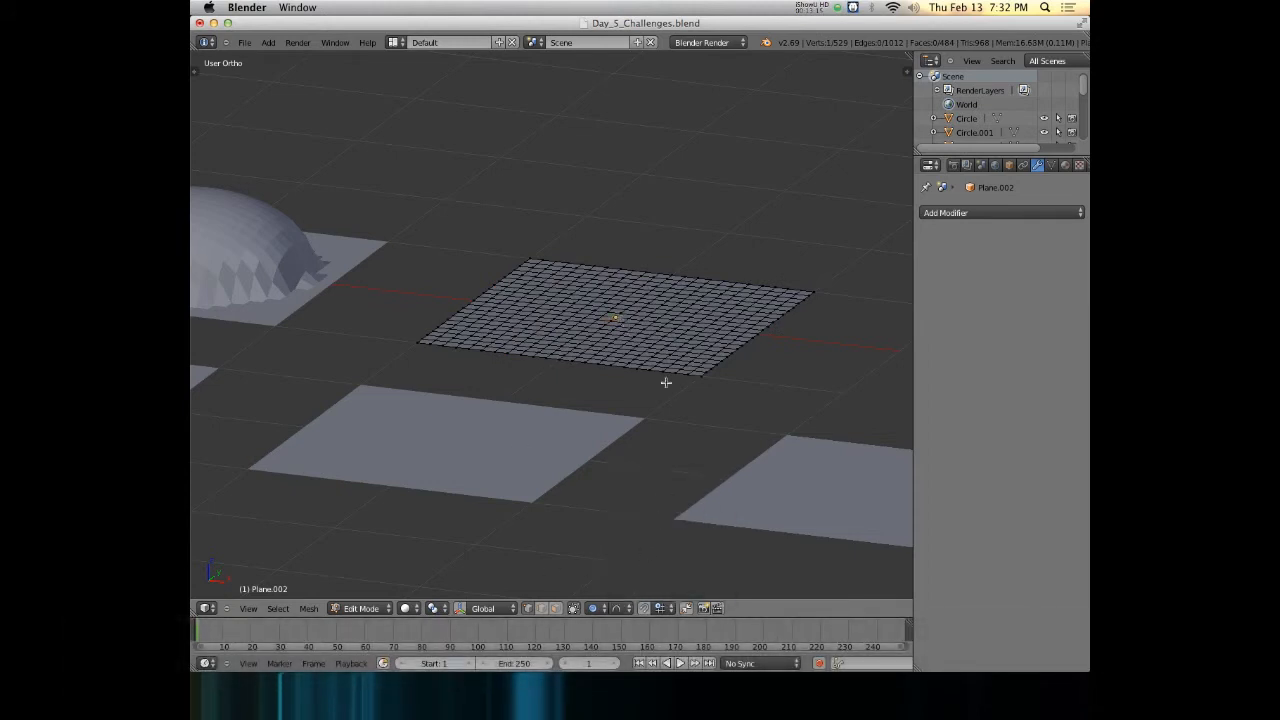
Raise the third plane's centre vertex about 0.70 along Z with Root falloff and a proportional size of 0.91
{"action": "key", "text": "g"}
{"action": "key", "text": "z"}
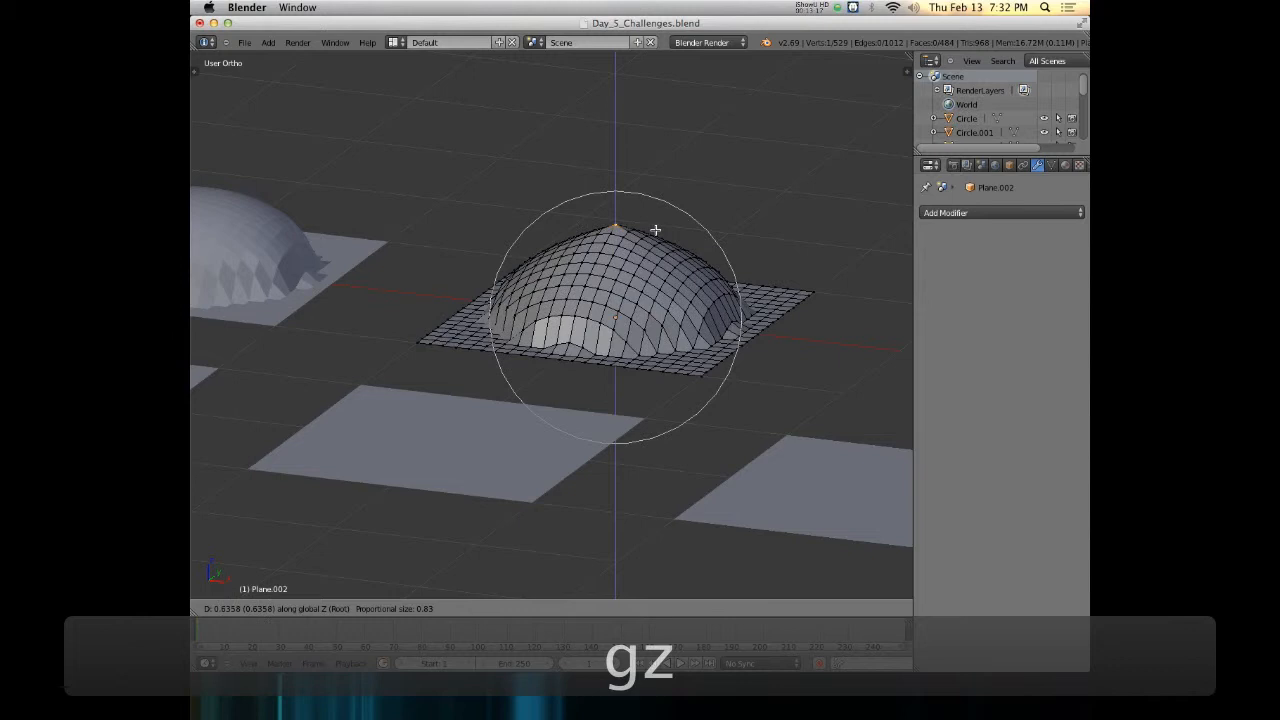
{"action": "scroll", "coordinate": [659, 218], "scroll_direction": "up", "scroll_amount": 1}
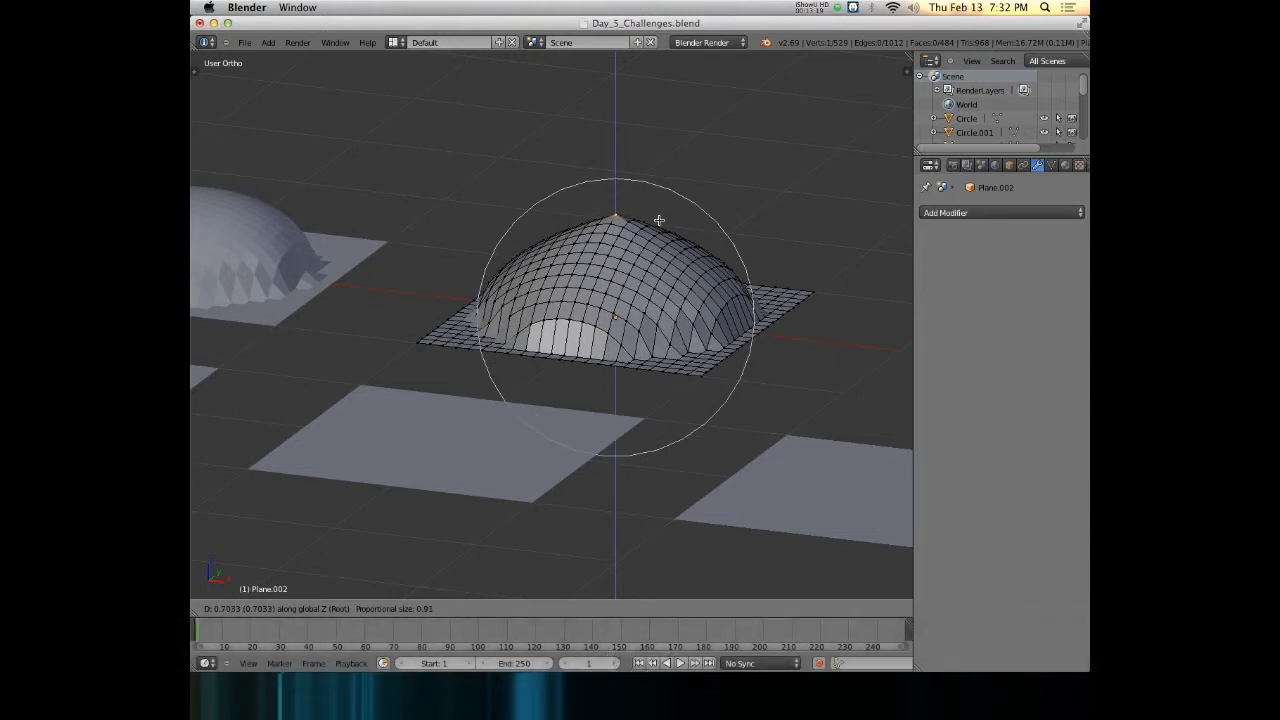
{"action": "left_click", "coordinate": [659, 218]}
Edit the front-row plane nearest the smooth hill with its centre vertex selected, and set the proportional falloff to Sharp
{"action": "middle_click_drag", "start_coordinate": [657, 220], "coordinate": [650, 327]}
{"action": "middle_click_drag", "start_coordinate": [282, 326], "coordinate": [379, 325], "text": "shift"}
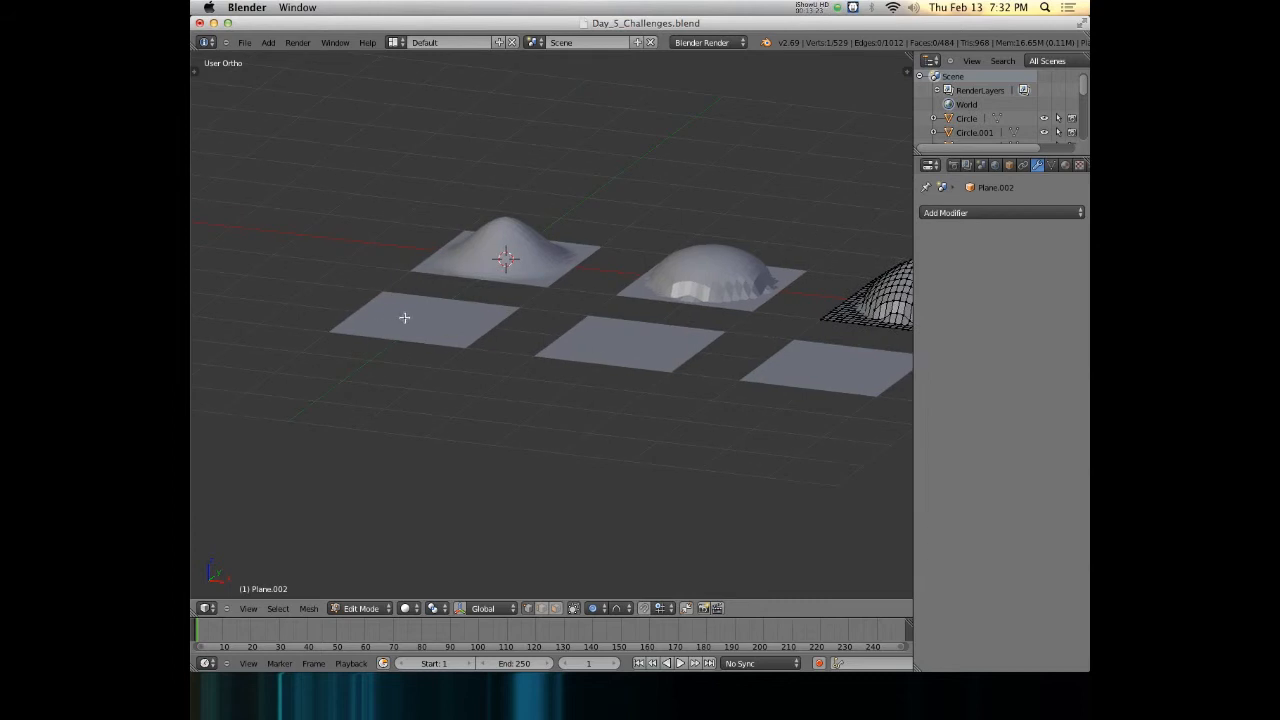
{"action": "key", "text": "Tab"}
{"action": "right_click", "coordinate": [419, 318]}
{"action": "key", "text": "Tab"}
{"action": "right_click", "coordinate": [428, 321]}
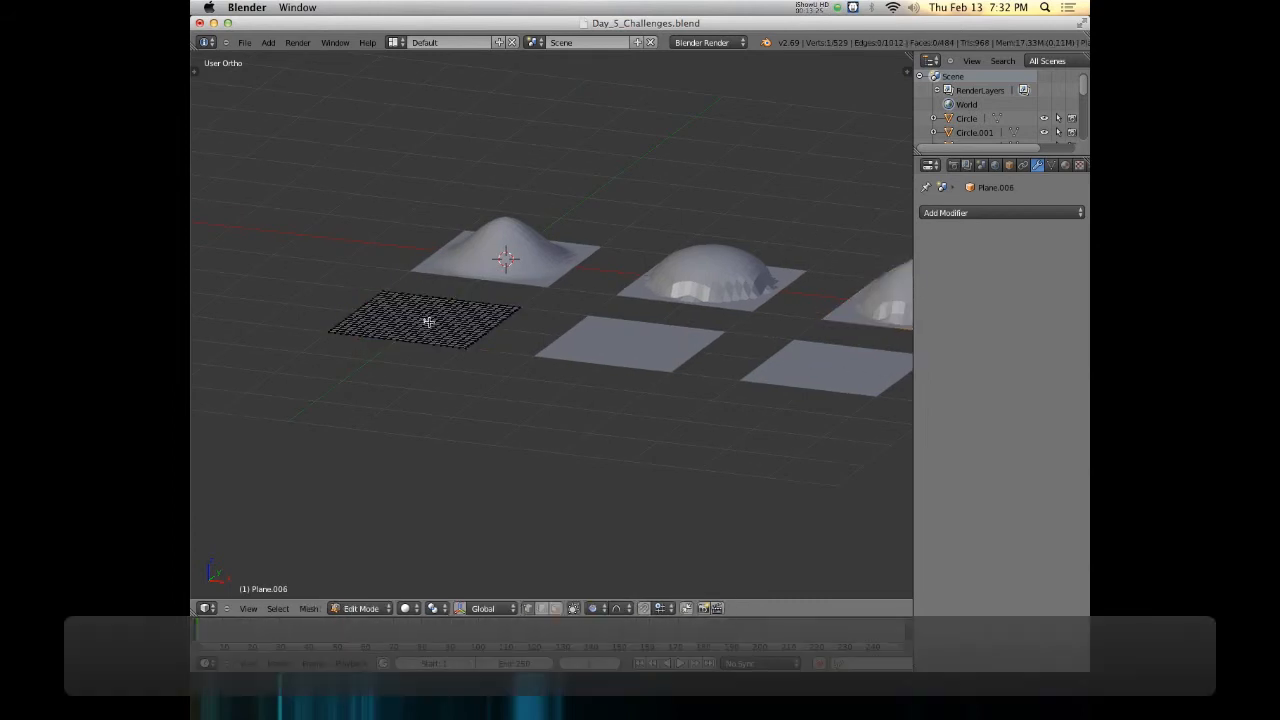
{"action": "left_click", "coordinate": [616, 608]}
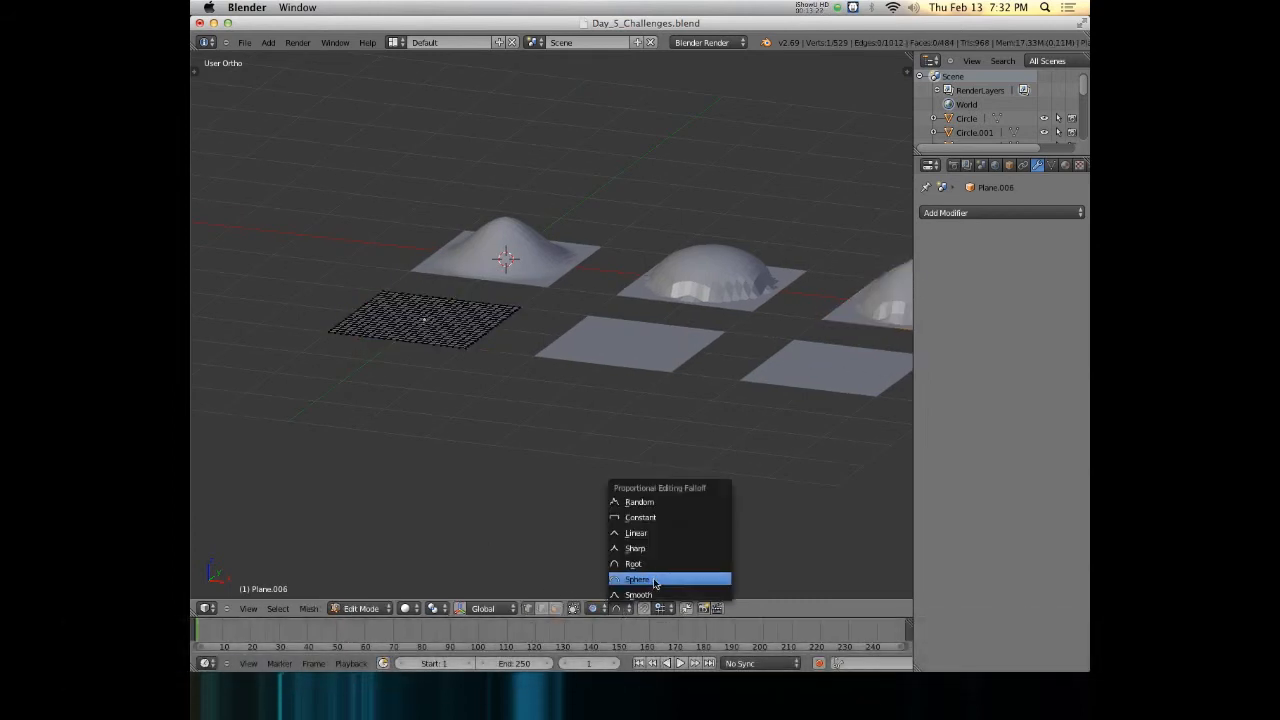
{"action": "left_click", "coordinate": [665, 563]}
Raise this plane's centre vertex about 0.7 along Z with Sharp falloff and a proportional size of 0.75
{"action": "middle_click_drag", "start_coordinate": [424, 368], "coordinate": [628, 365], "text": "shift"}
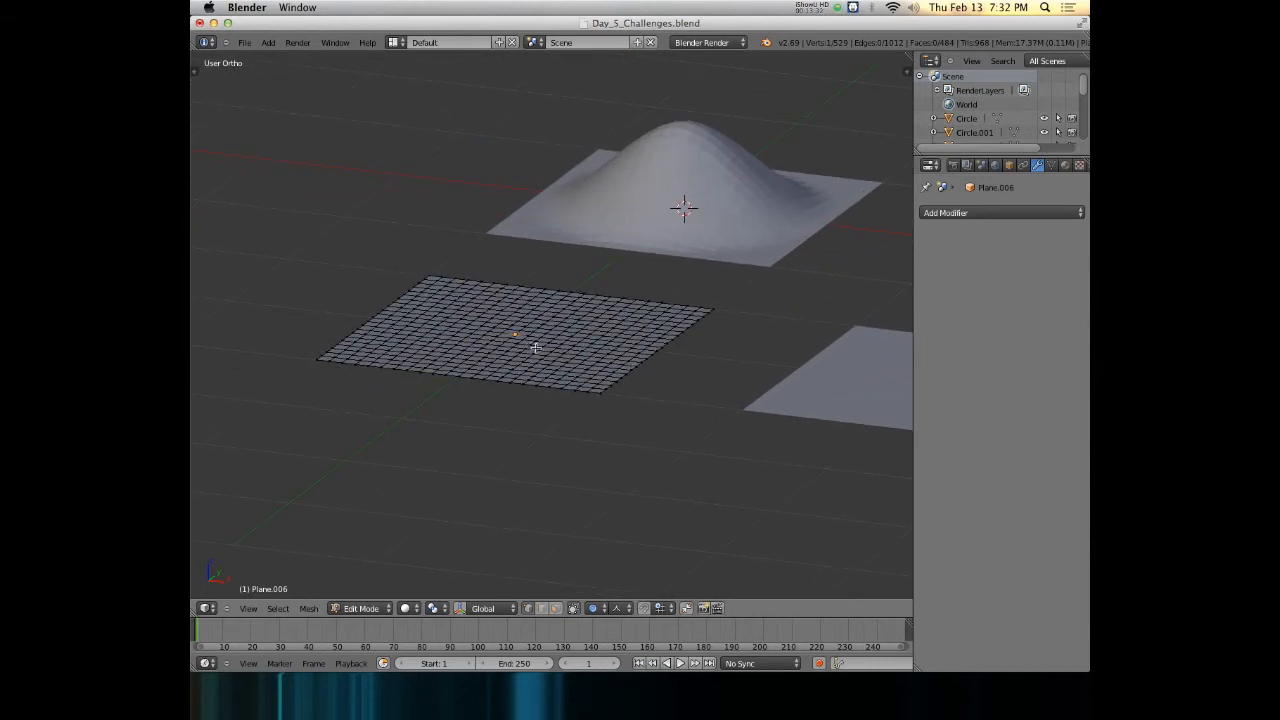
{"action": "key", "text": "g"}
{"action": "key", "text": "z"}
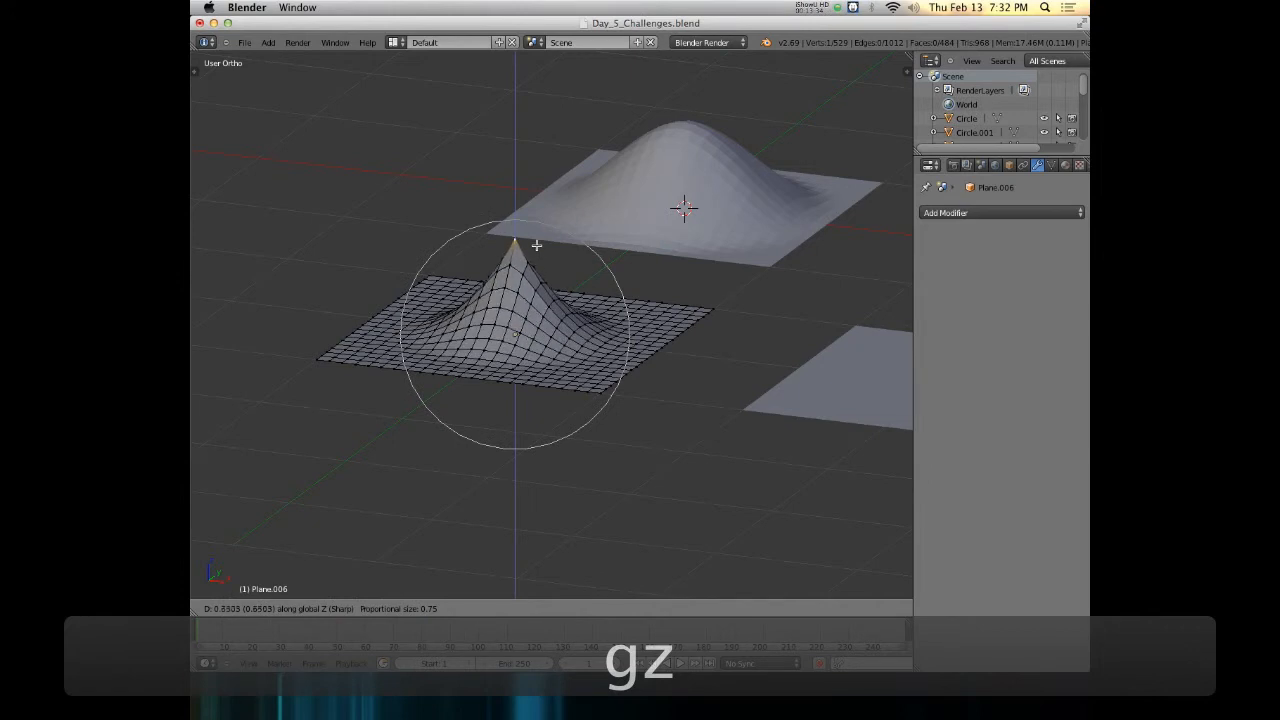
{"action": "left_click", "coordinate": [537, 236]}
Edit the next front-row plane with its centre vertex selected, and set the proportional falloff to Linear
{"action": "middle_click_drag", "start_coordinate": [823, 363], "coordinate": [584, 333], "text": "shift"}
{"action": "key", "text": "Tab"}
{"action": "right_click", "coordinate": [701, 350]}
{"action": "key", "text": "Tab"}
{"action": "right_click", "coordinate": [705, 357]}
{"action": "left_click", "coordinate": [618, 608]}
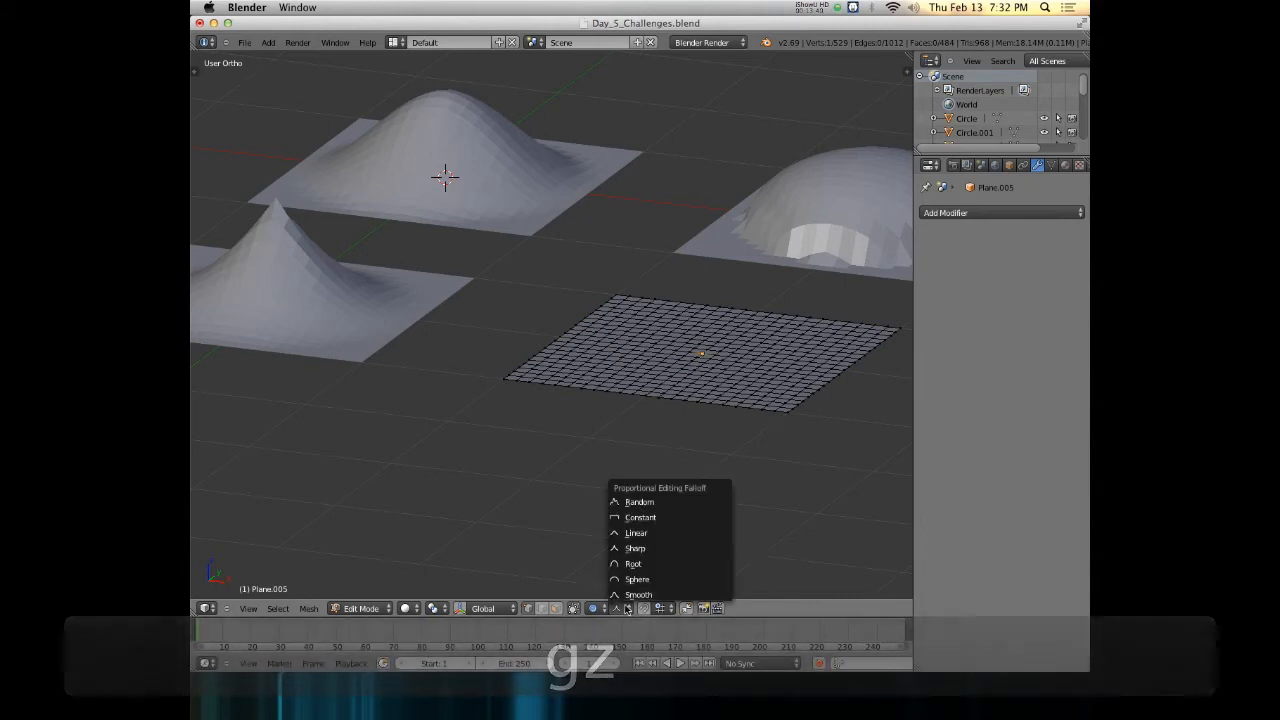
{"action": "left_click", "coordinate": [666, 537]}
Raise the second front-row plane's centre vertex about 0.78 along Z with Linear falloff and a proportional size of 1.00
{"action": "middle_click_drag", "start_coordinate": [668, 450], "coordinate": [623, 390]}
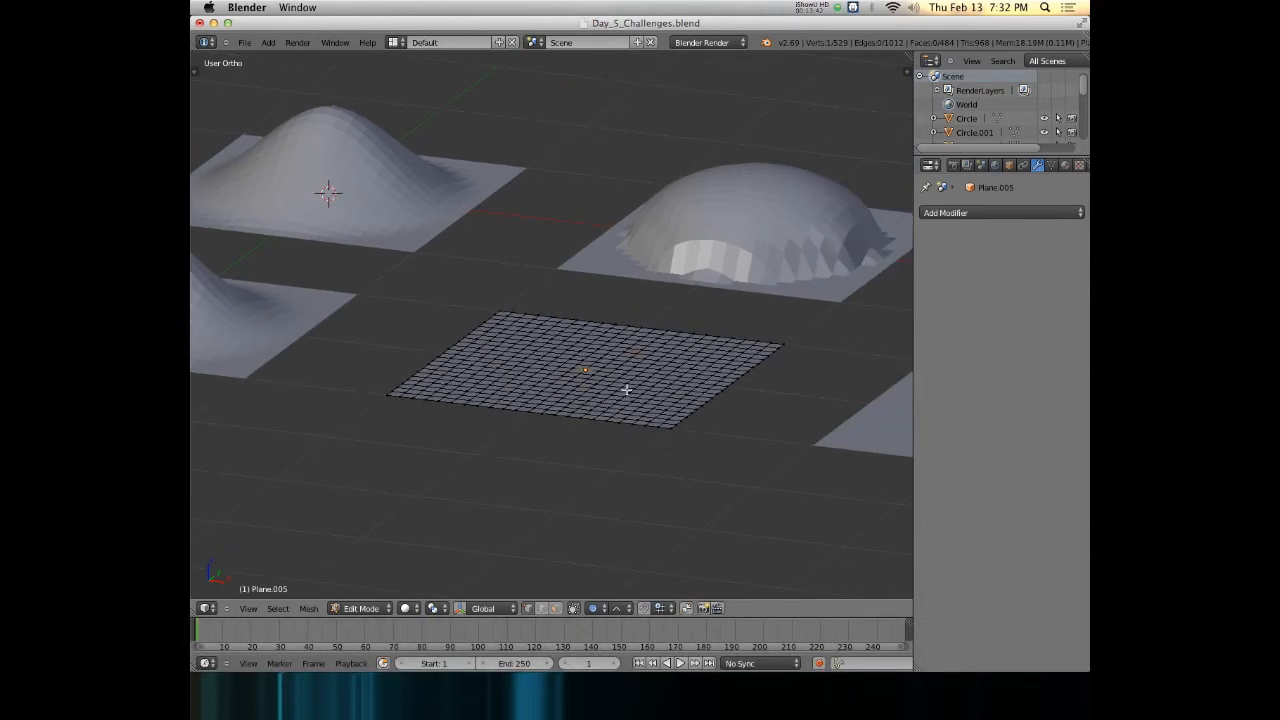
{"action": "key", "text": "g"}
{"action": "key", "text": "z"}
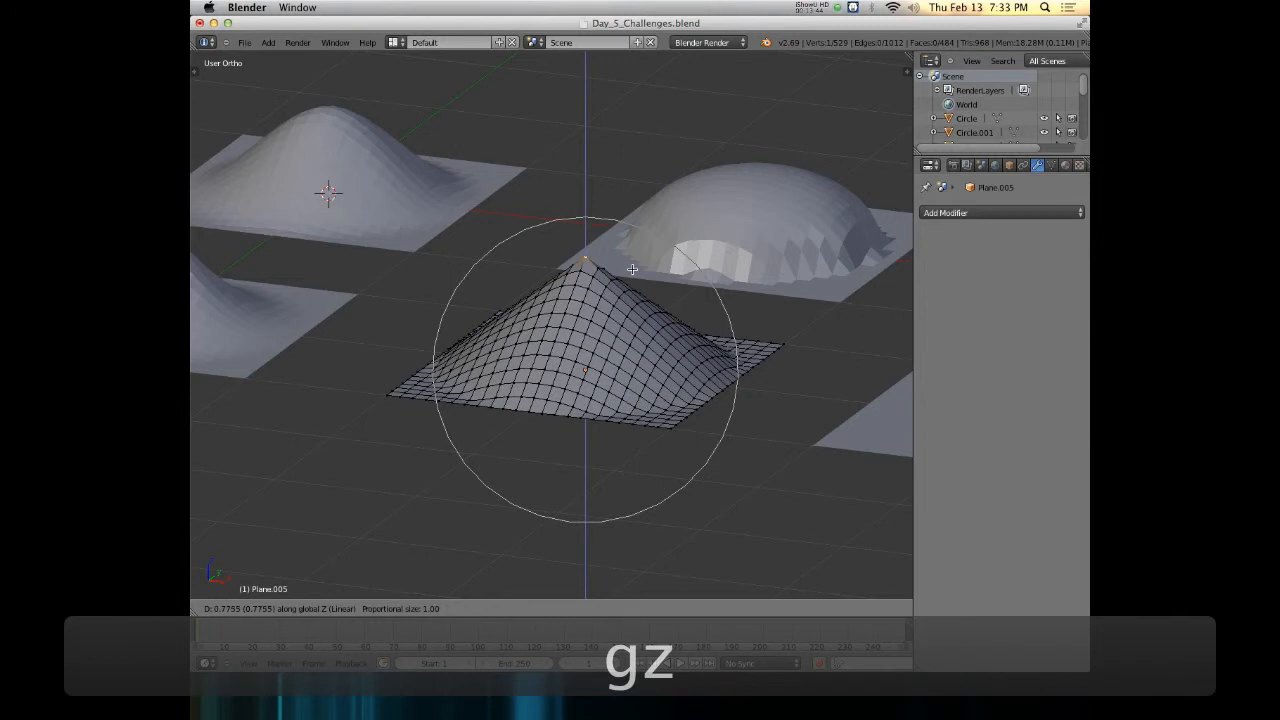
{"action": "left_click", "coordinate": [632, 269]}
Edit the third front-row plane with only its centre vertex selected, and set the proportional falloff to Random
{"action": "middle_click_drag", "start_coordinate": [717, 326], "coordinate": [381, 315], "text": "shift"}
{"action": "key", "text": "Tab"}
{"action": "right_click", "coordinate": [643, 409]}
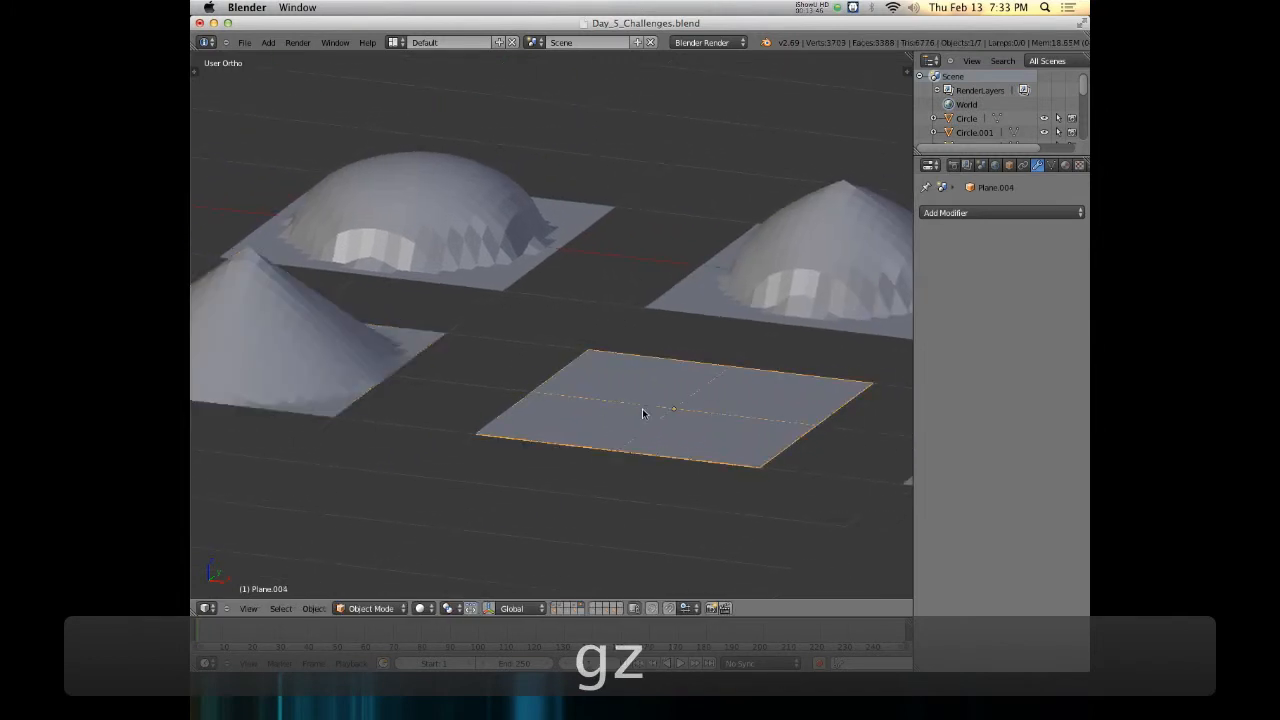
{"action": "key", "text": "Tab"}
{"action": "key", "text": "a"}
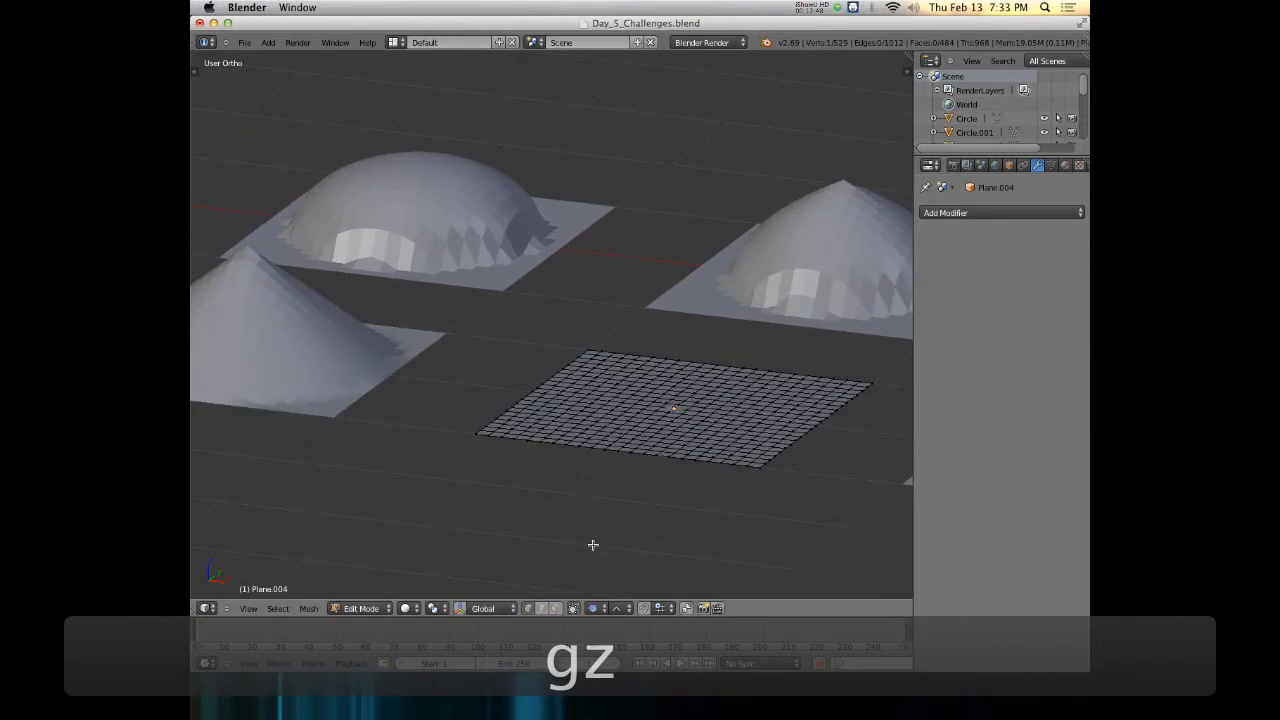
{"action": "left_click", "coordinate": [616, 608]}
{"action": "left_click", "coordinate": [660, 500]}
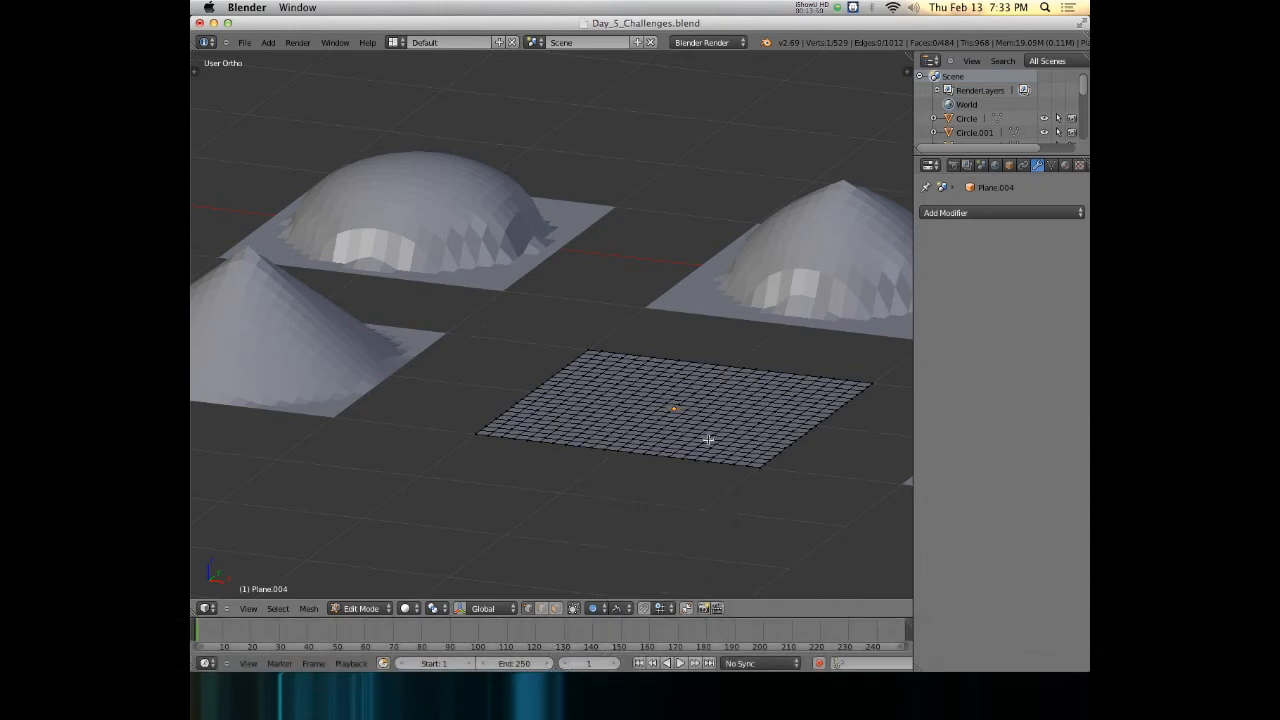
Raise the third front-row plane's centre vertex about 0.8 along Z with Random falloff and a proportional size of 1.00
{"action": "key", "text": "g"}
{"action": "key", "text": "z"}
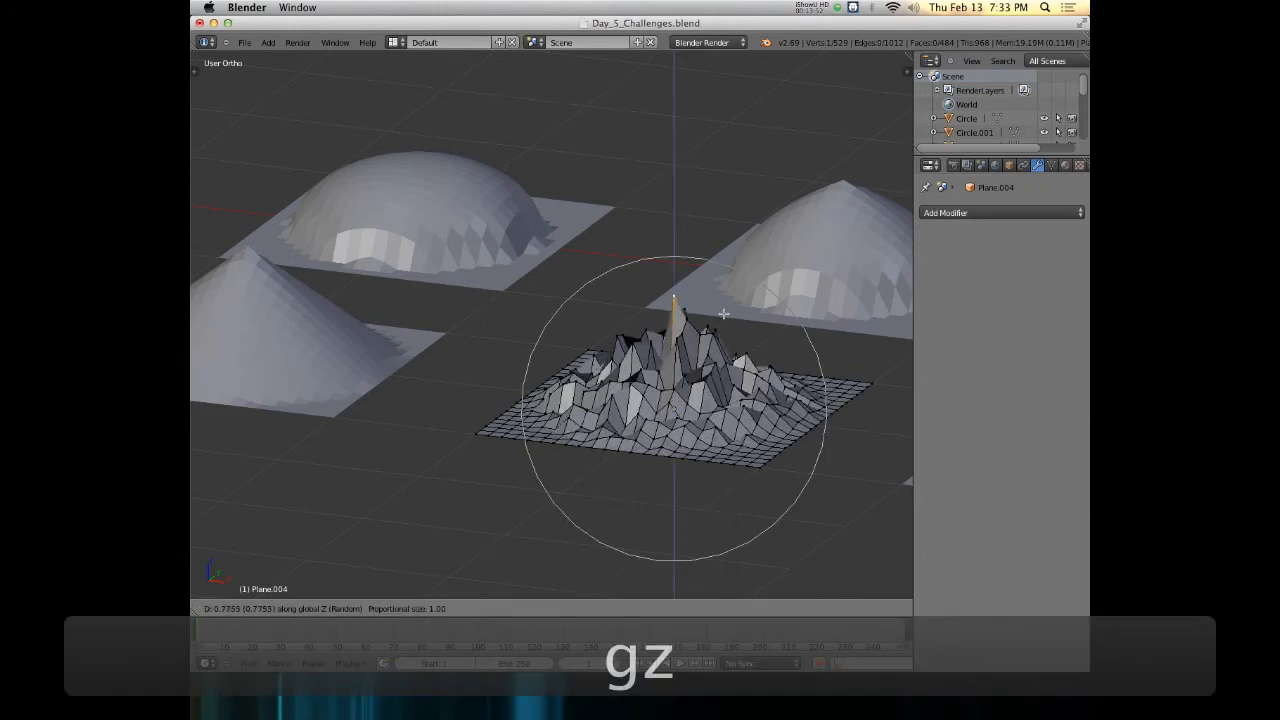
{"action": "left_click", "coordinate": [725, 310]}
Edit the last flat plane, set the proportional falloff to Constant, and select only its centre vertex
{"action": "scroll", "coordinate": [688, 341], "scroll_direction": "down", "scroll_amount": 4}
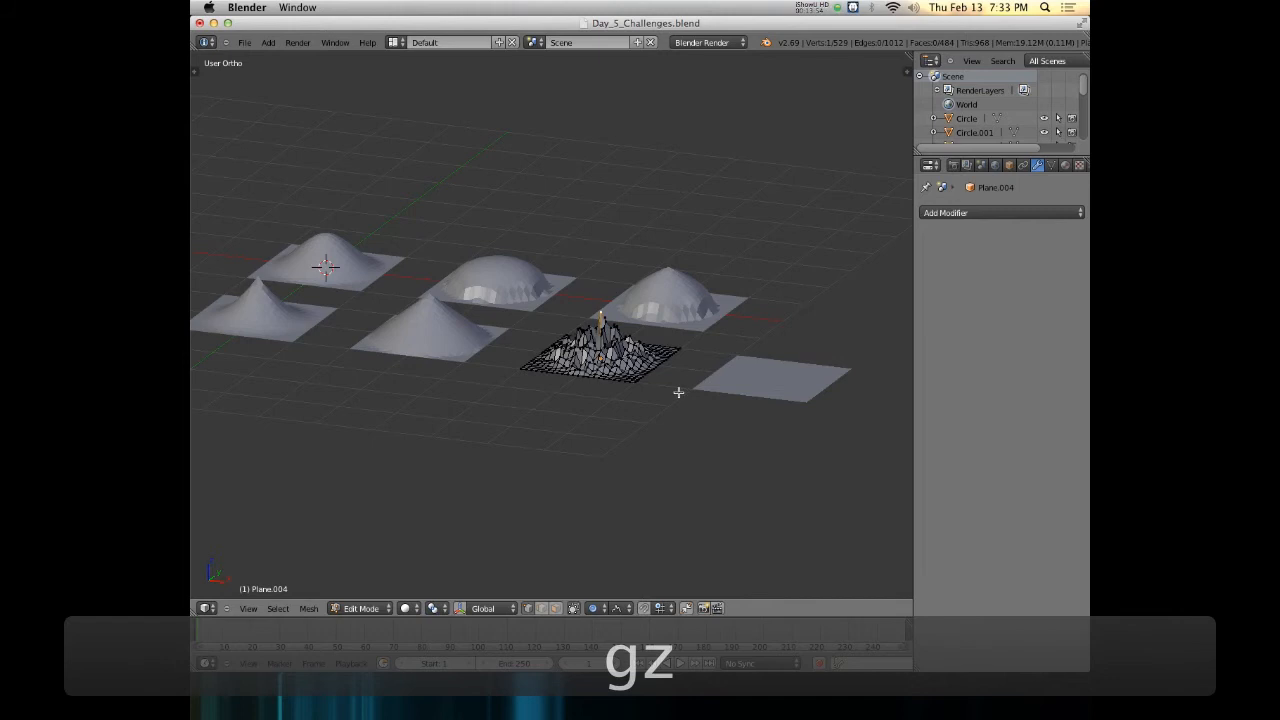
{"action": "middle_click_drag", "start_coordinate": [678, 392], "coordinate": [578, 395], "text": "shift"}
{"action": "key", "text": "Tab"}
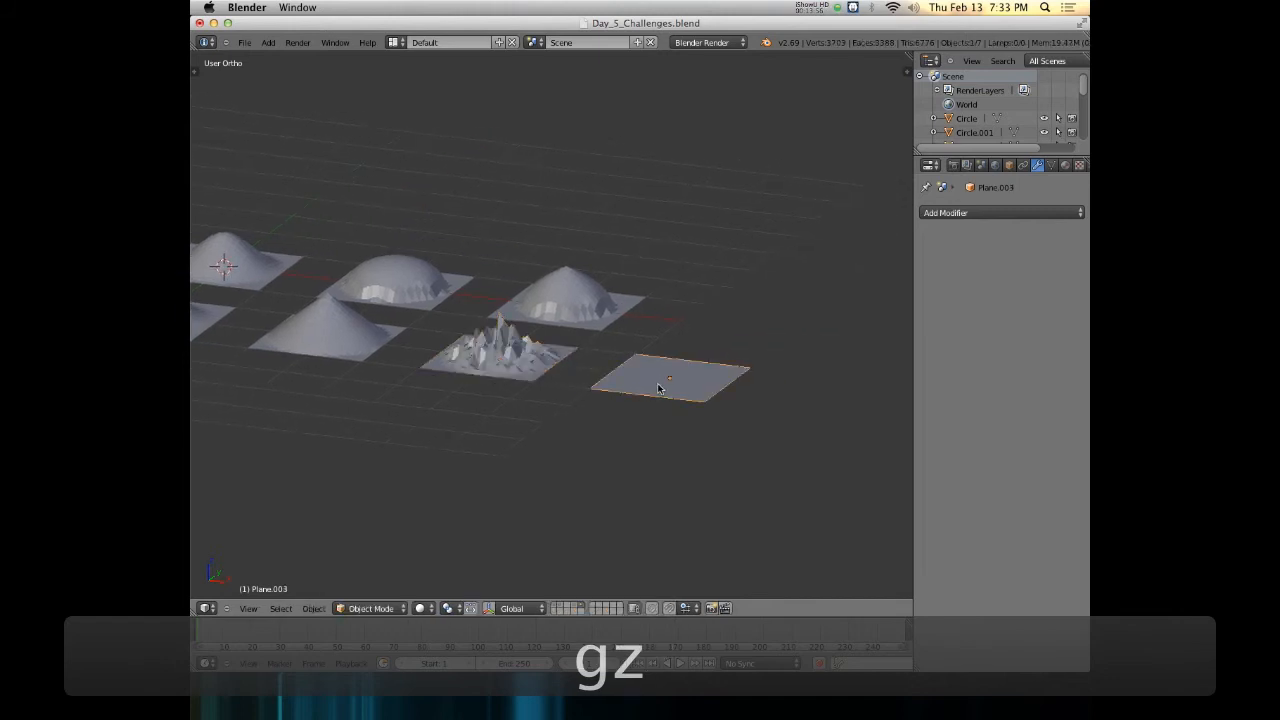
{"action": "key", "text": "Tab"}
{"action": "left_click", "coordinate": [617, 608]}
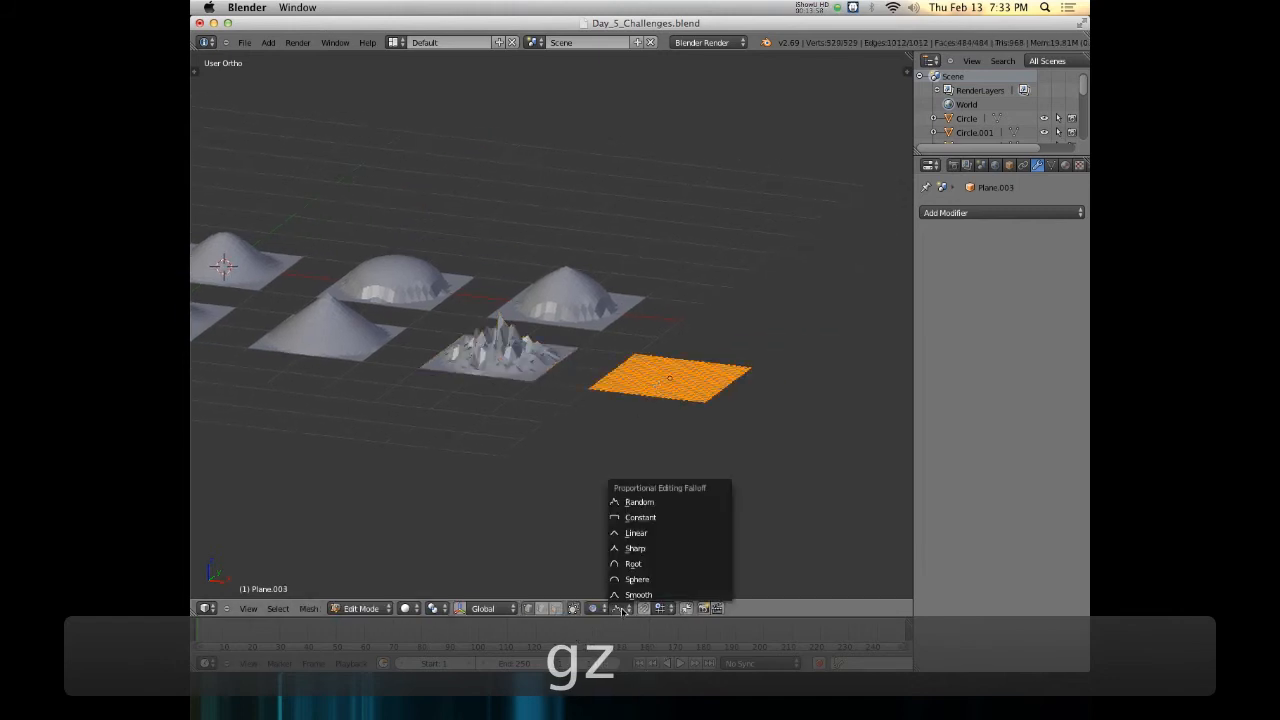
{"action": "left_click", "coordinate": [660, 518]}
{"action": "scroll", "coordinate": [677, 420], "scroll_direction": "up", "scroll_amount": 5}
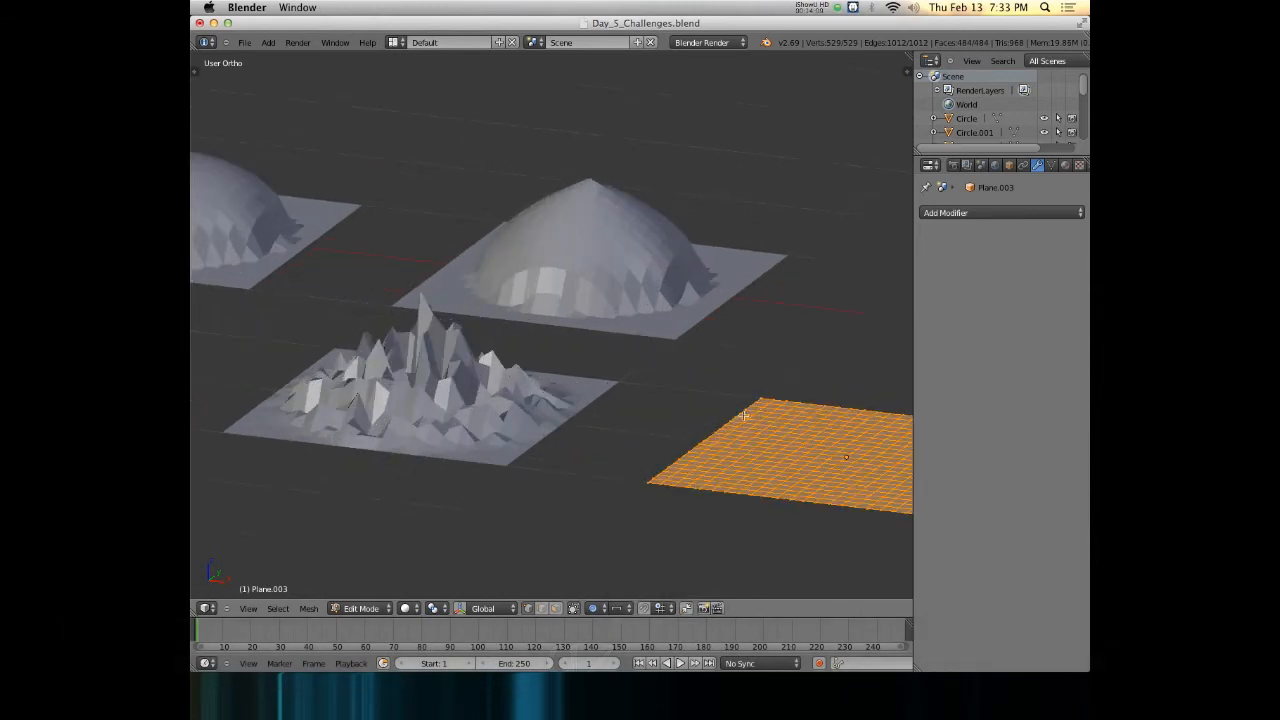
{"action": "middle_click_drag", "start_coordinate": [436, 499], "coordinate": [502, 413], "text": "shift"}
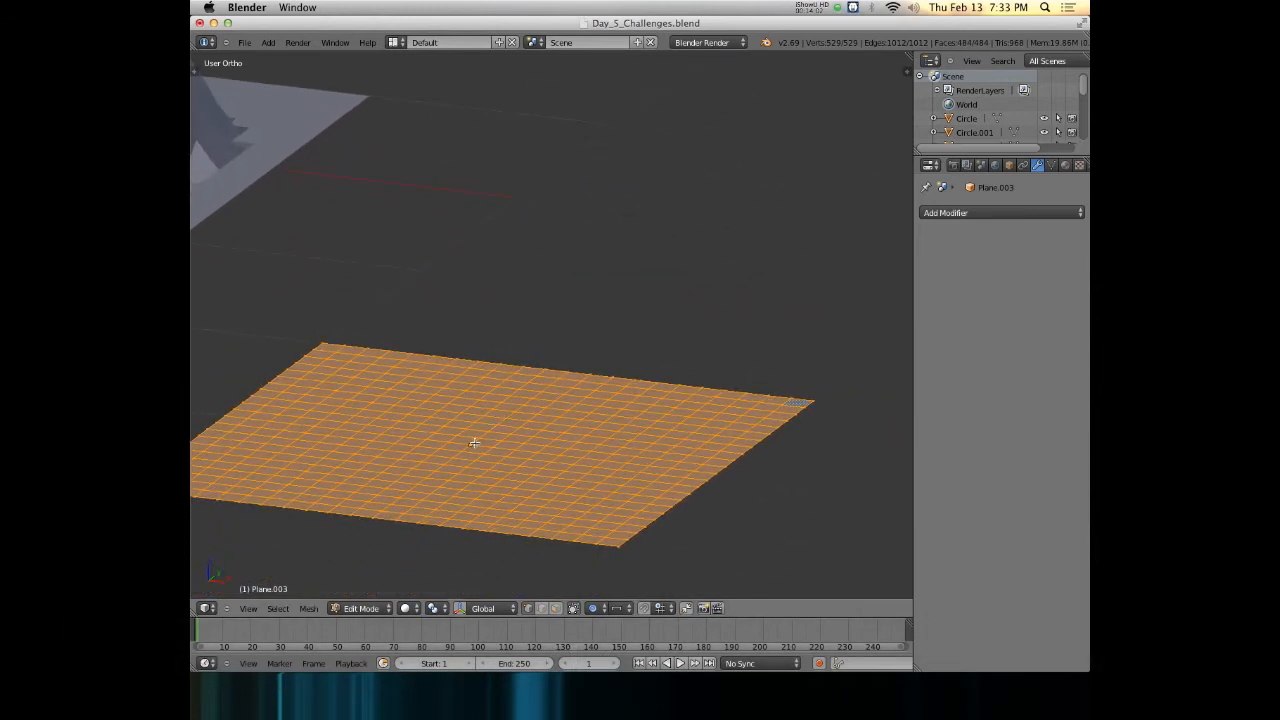
{"action": "key", "text": "a"}
{"action": "scroll", "coordinate": [477, 446], "scroll_direction": "down", "scroll_amount": 6}
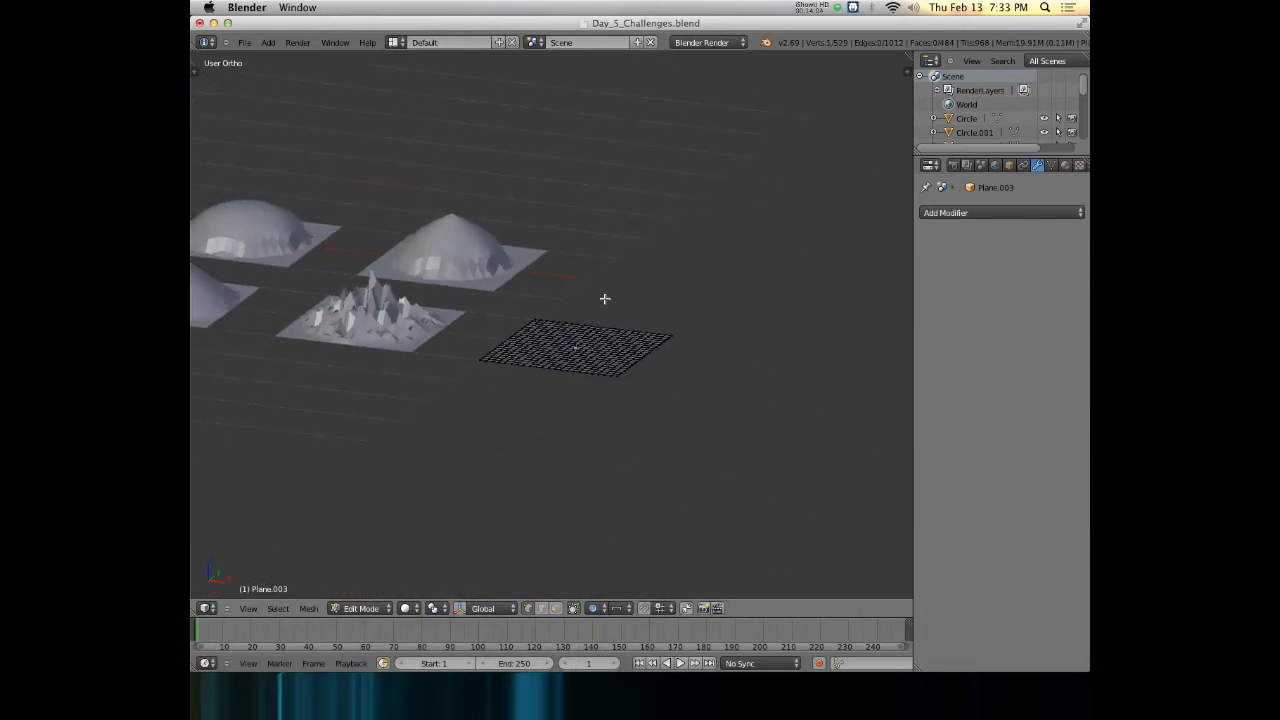
Raise the last plane's centre vertex about 0.25 along Z with Constant falloff and a proportional size of 1.00
{"action": "key", "text": "g"}
{"action": "key", "text": "z"}
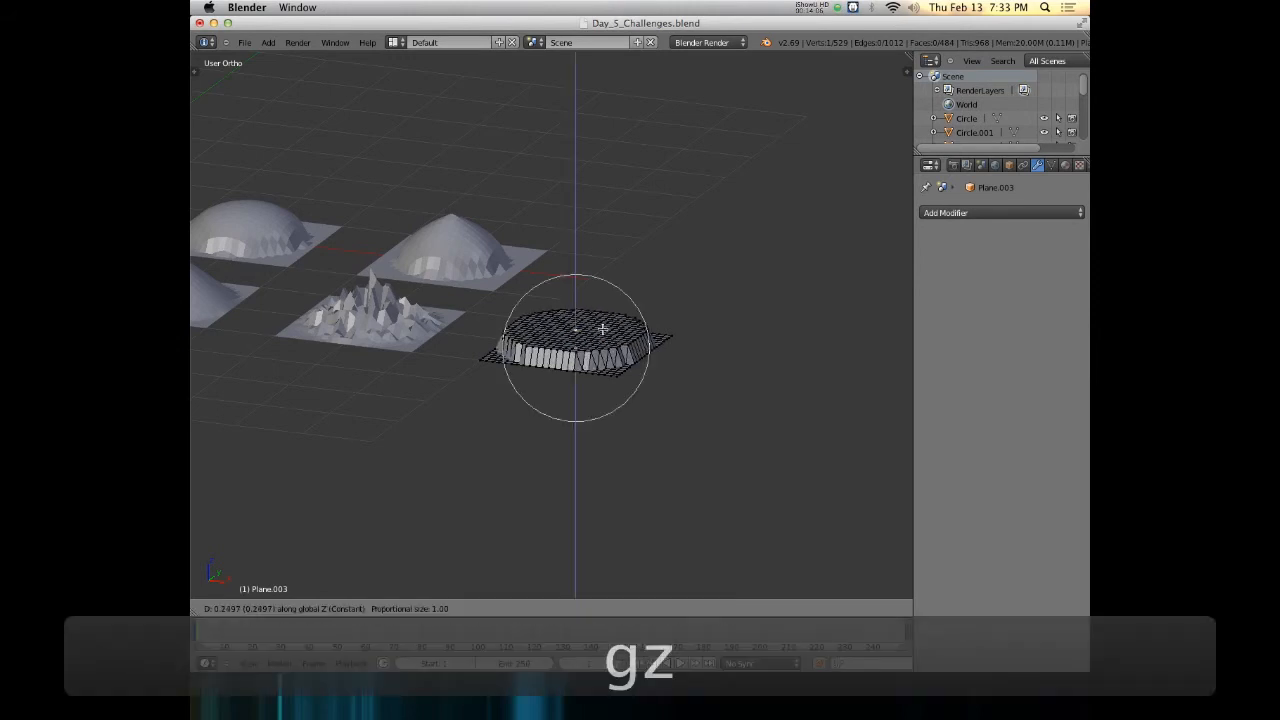
{"action": "left_click", "coordinate": [603, 328]}
Raise two progressively smaller tiers on the last plane's plateau along Z by reducing the proportional size, the top one about 0.16 high
{"action": "scroll", "coordinate": [603, 330], "scroll_direction": "up", "scroll_amount": 5}
{"action": "key", "text": "g"}
{"action": "key", "text": "z"}
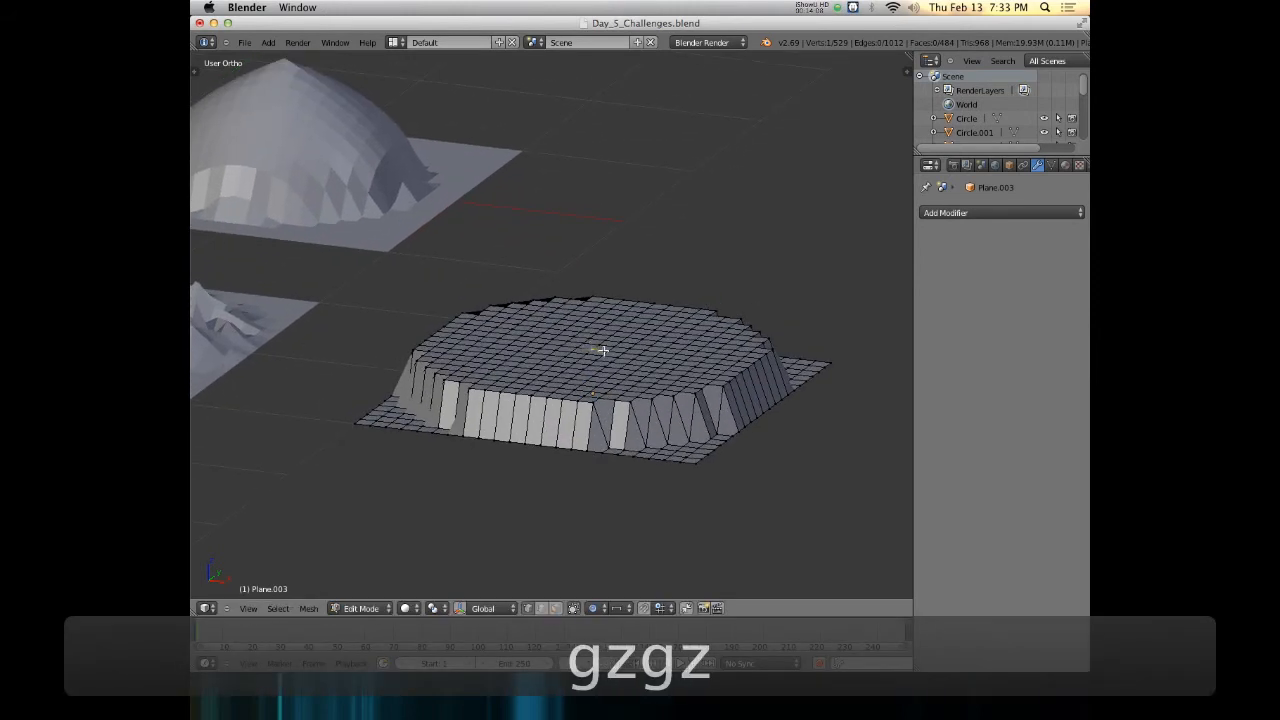
{"action": "left_click", "coordinate": [611, 327]}
{"action": "key", "text": "g"}
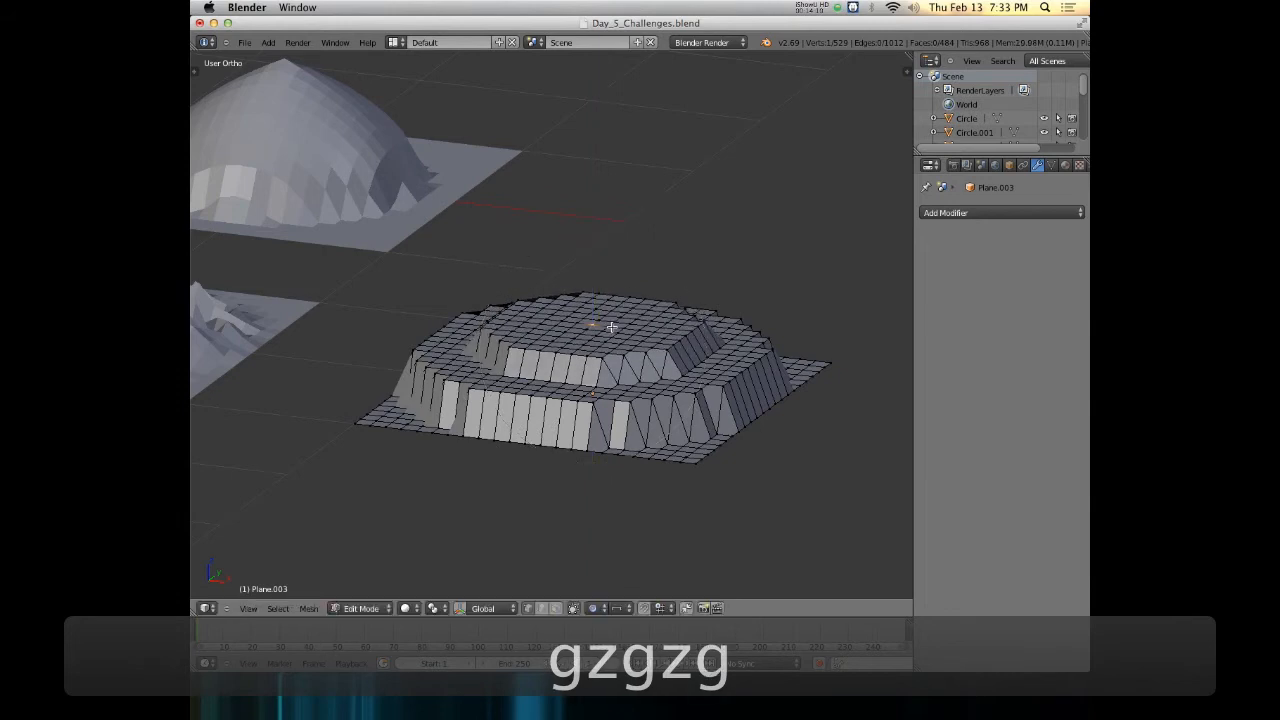
{"action": "key", "text": "z"}
{"action": "scroll", "coordinate": [612, 310], "scroll_direction": "up", "scroll_amount": 6}
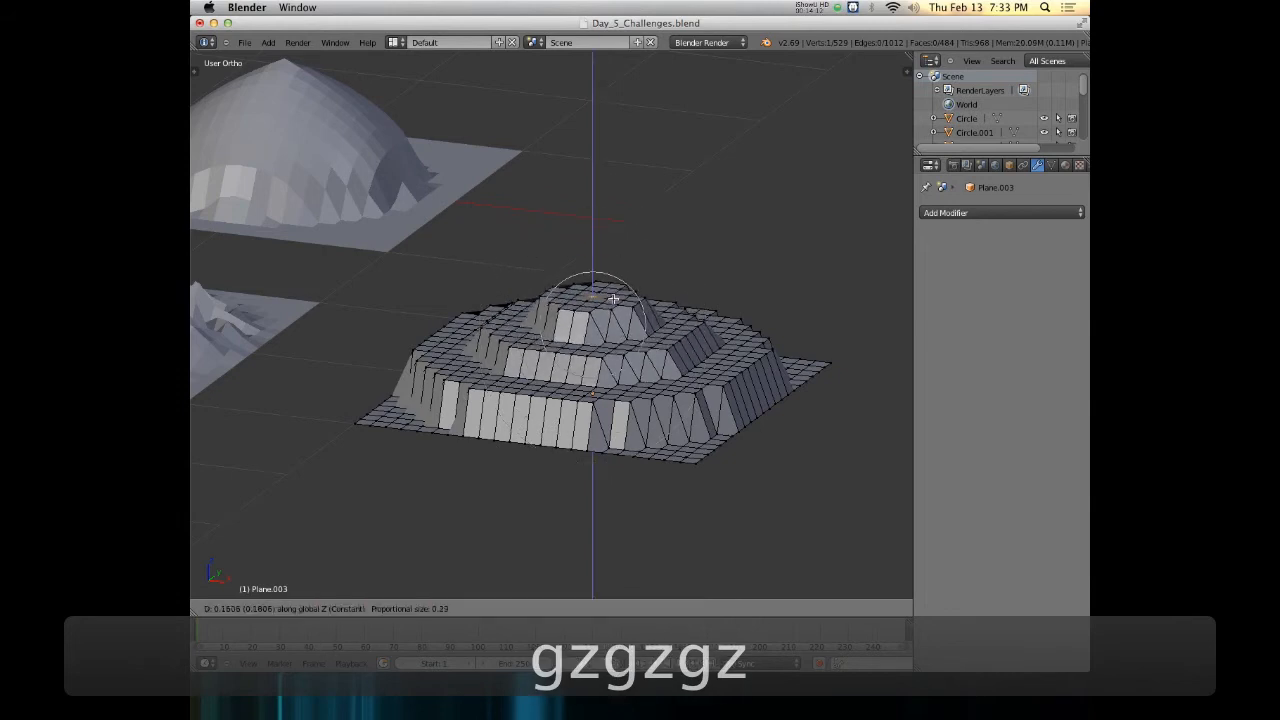
{"action": "left_click", "coordinate": [613, 298]}
Examine all seven deformed planes from several angles to compare the shapes produced by the different falloff types
{"action": "scroll", "coordinate": [466, 363], "scroll_direction": "down", "scroll_amount": 8}
{"action": "middle_click_drag", "start_coordinate": [576, 367], "coordinate": [642, 384]}
{"action": "middle_click_drag", "start_coordinate": [682, 320], "coordinate": [520, 418], "text": "shift"}
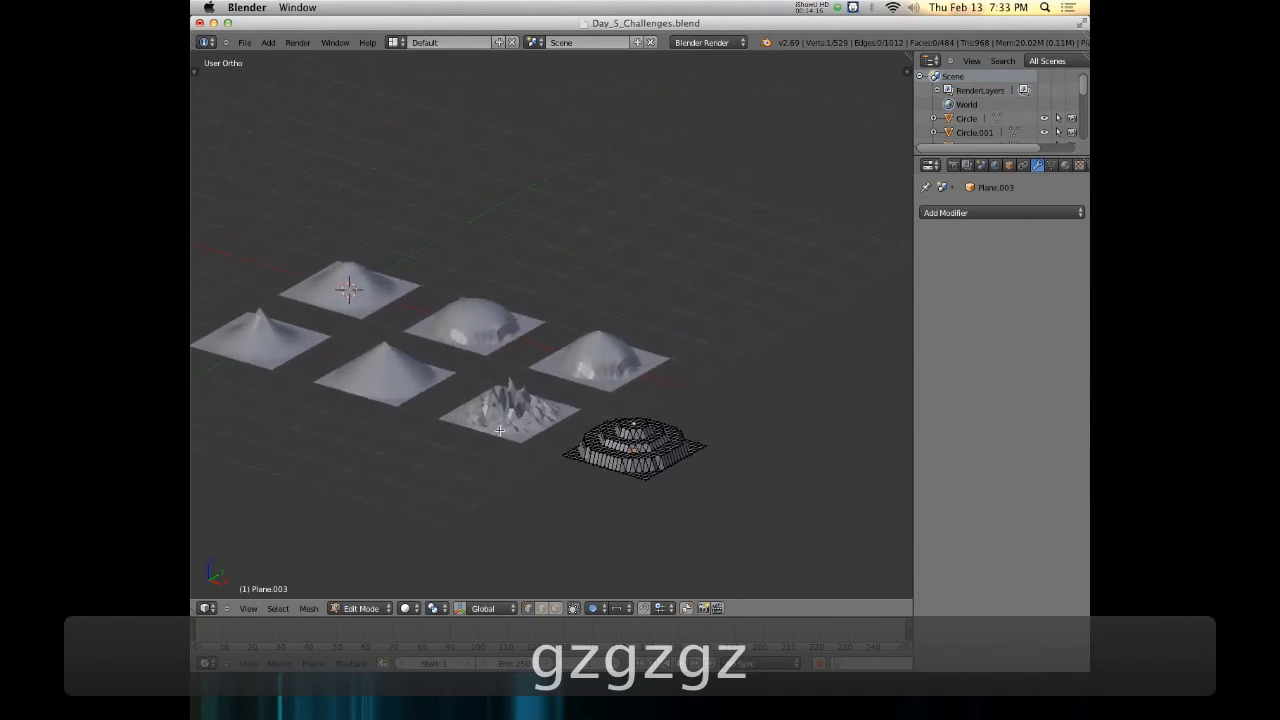
{"action": "scroll", "coordinate": [499, 430], "scroll_direction": "up", "scroll_amount": 3}
{"action": "middle_click_drag", "start_coordinate": [281, 364], "coordinate": [511, 331], "text": "shift"}
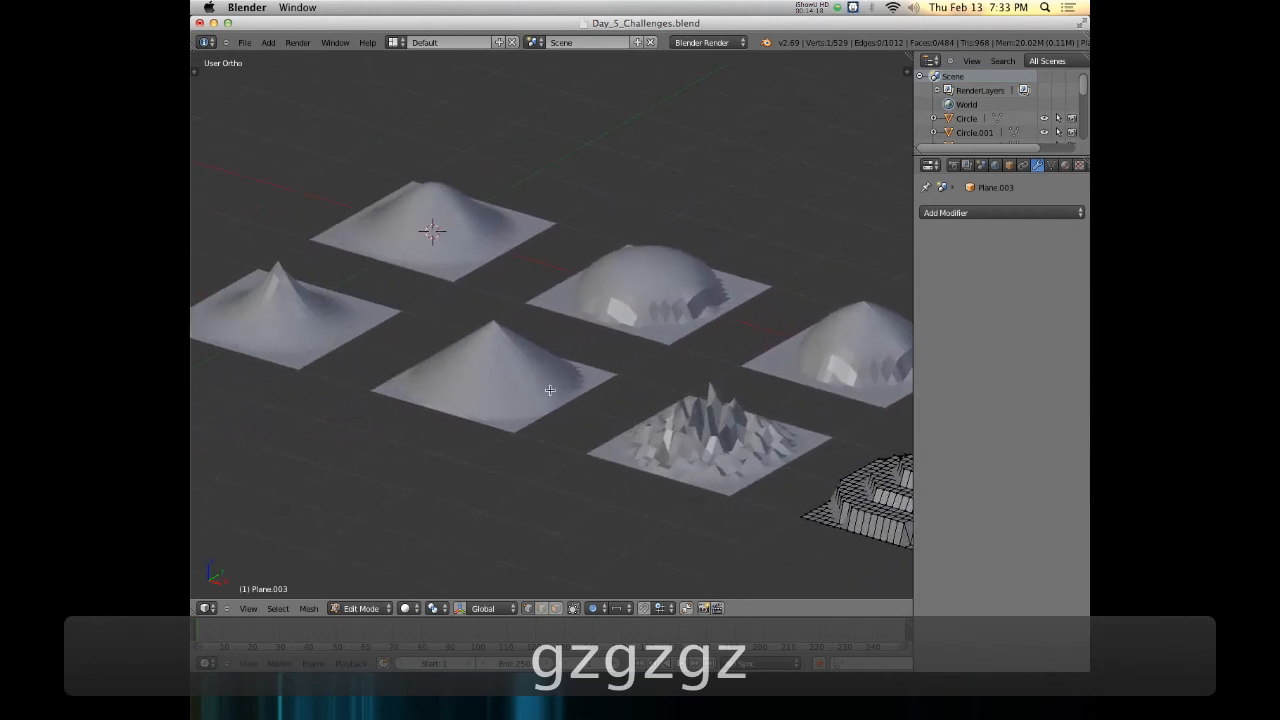
{"action": "middle_click_drag", "start_coordinate": [714, 350], "coordinate": [545, 247]}
{"action": "middle_click_drag", "start_coordinate": [688, 280], "coordinate": [650, 290]}
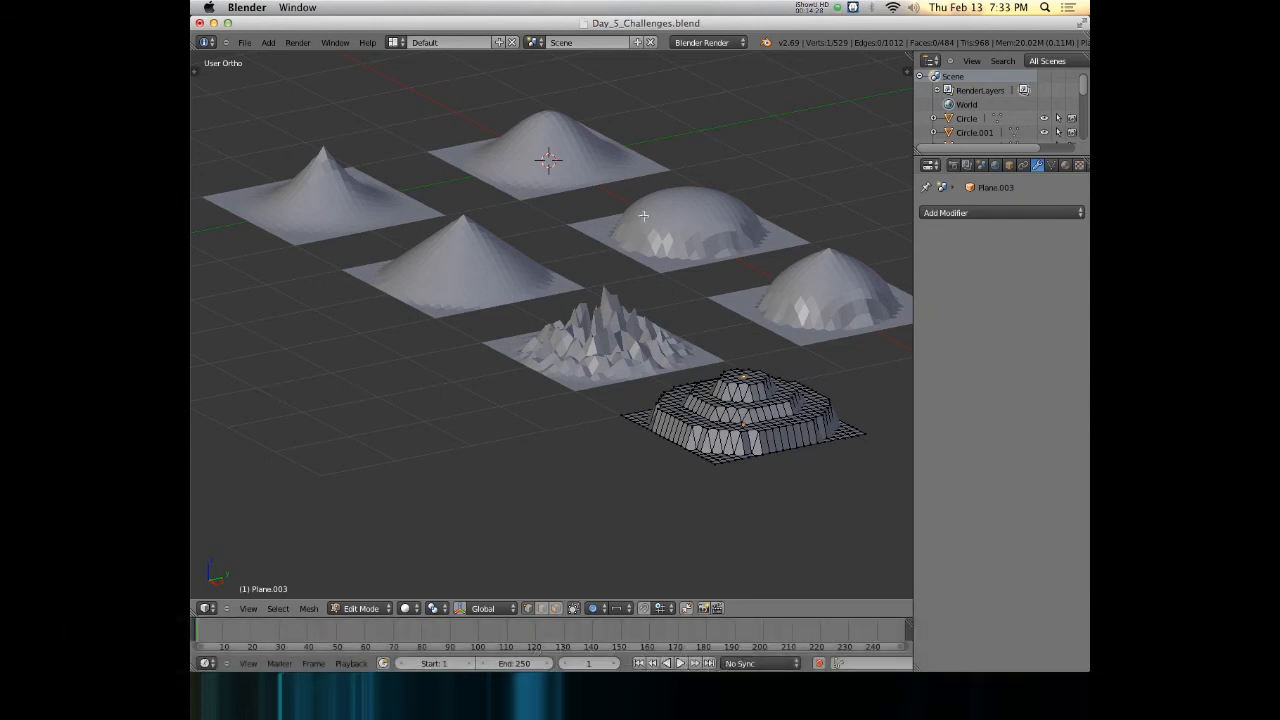
{"action": "middle_click_drag", "start_coordinate": [482, 229], "coordinate": [602, 274]}
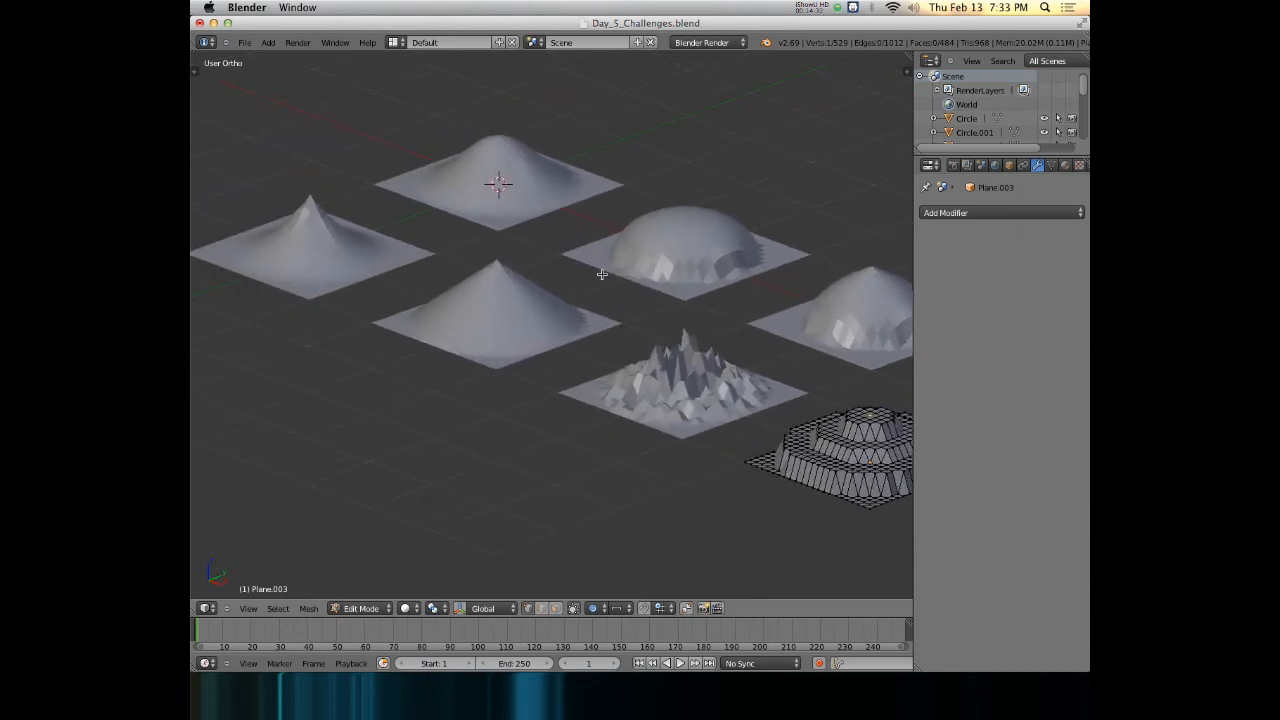